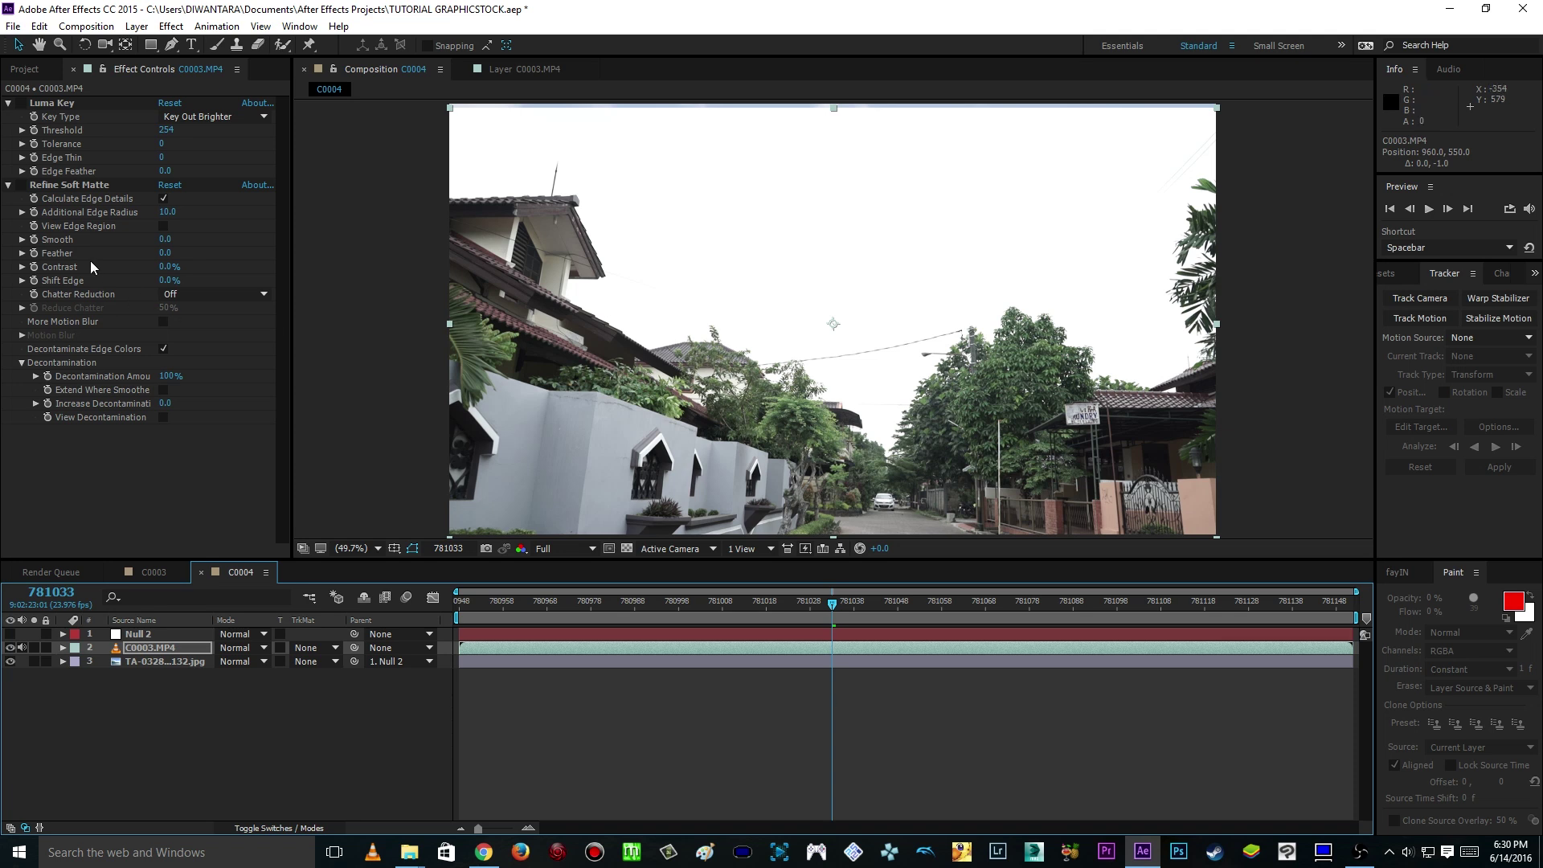
Step: Enable Luma Key and Refine Soft Matte and scrub forward to check the cloud-replaced sky
{"action": "left_click", "coordinate": [21, 102]}
{"action": "left_click", "coordinate": [21, 184]}
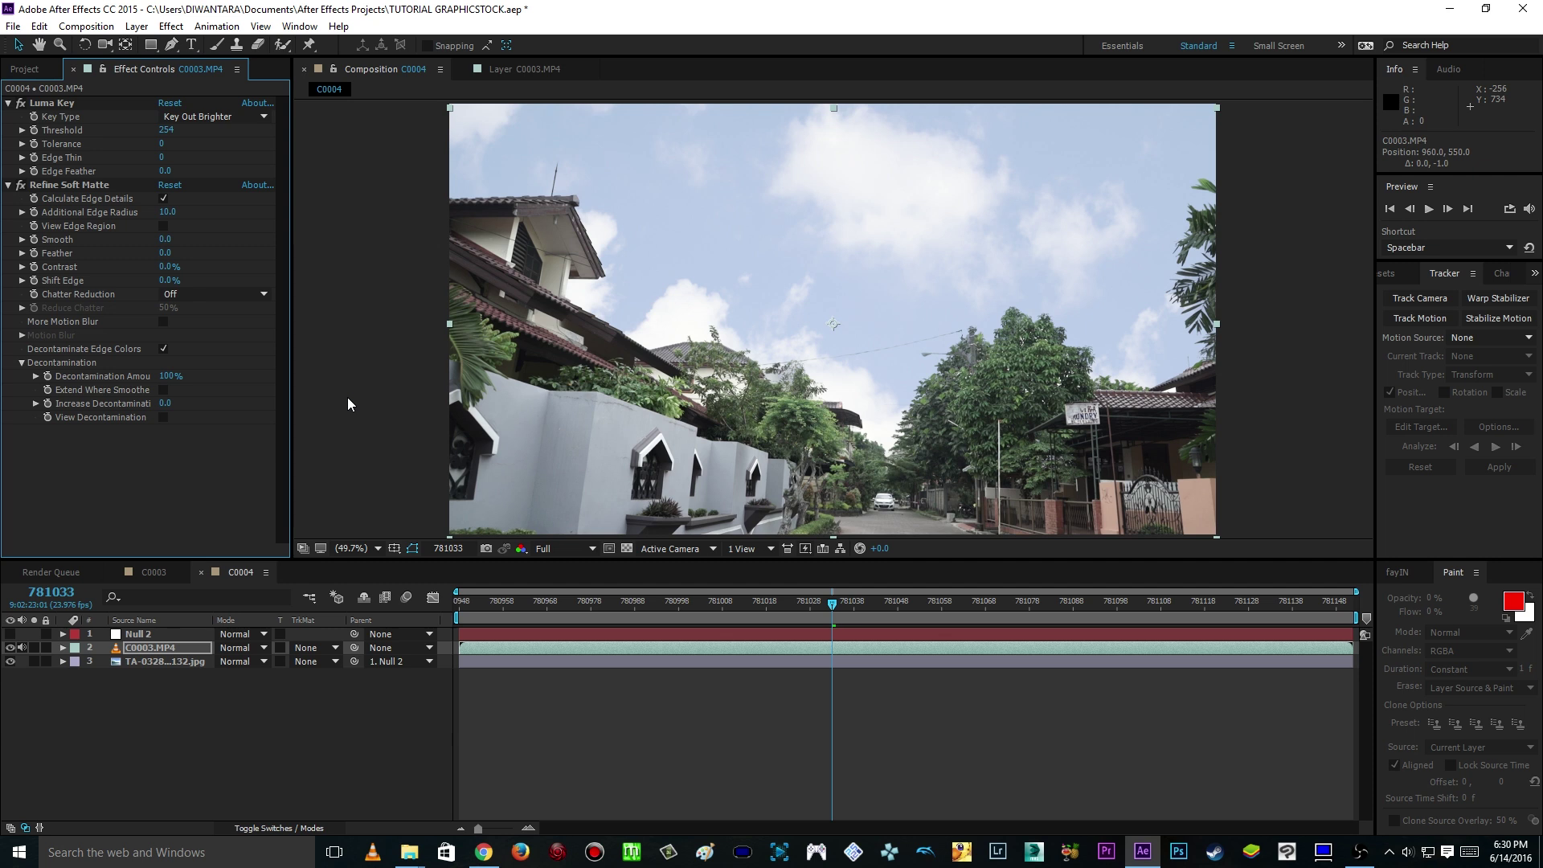
{"action": "mouse_move", "coordinate": [877, 608]}
{"action": "left_mouse_down"}
{"action": "mouse_move", "coordinate": [968, 606]}
{"action": "mouse_move", "coordinate": [778, 604]}
{"action": "mouse_move", "coordinate": [850, 604]}
{"action": "left_mouse_up"}
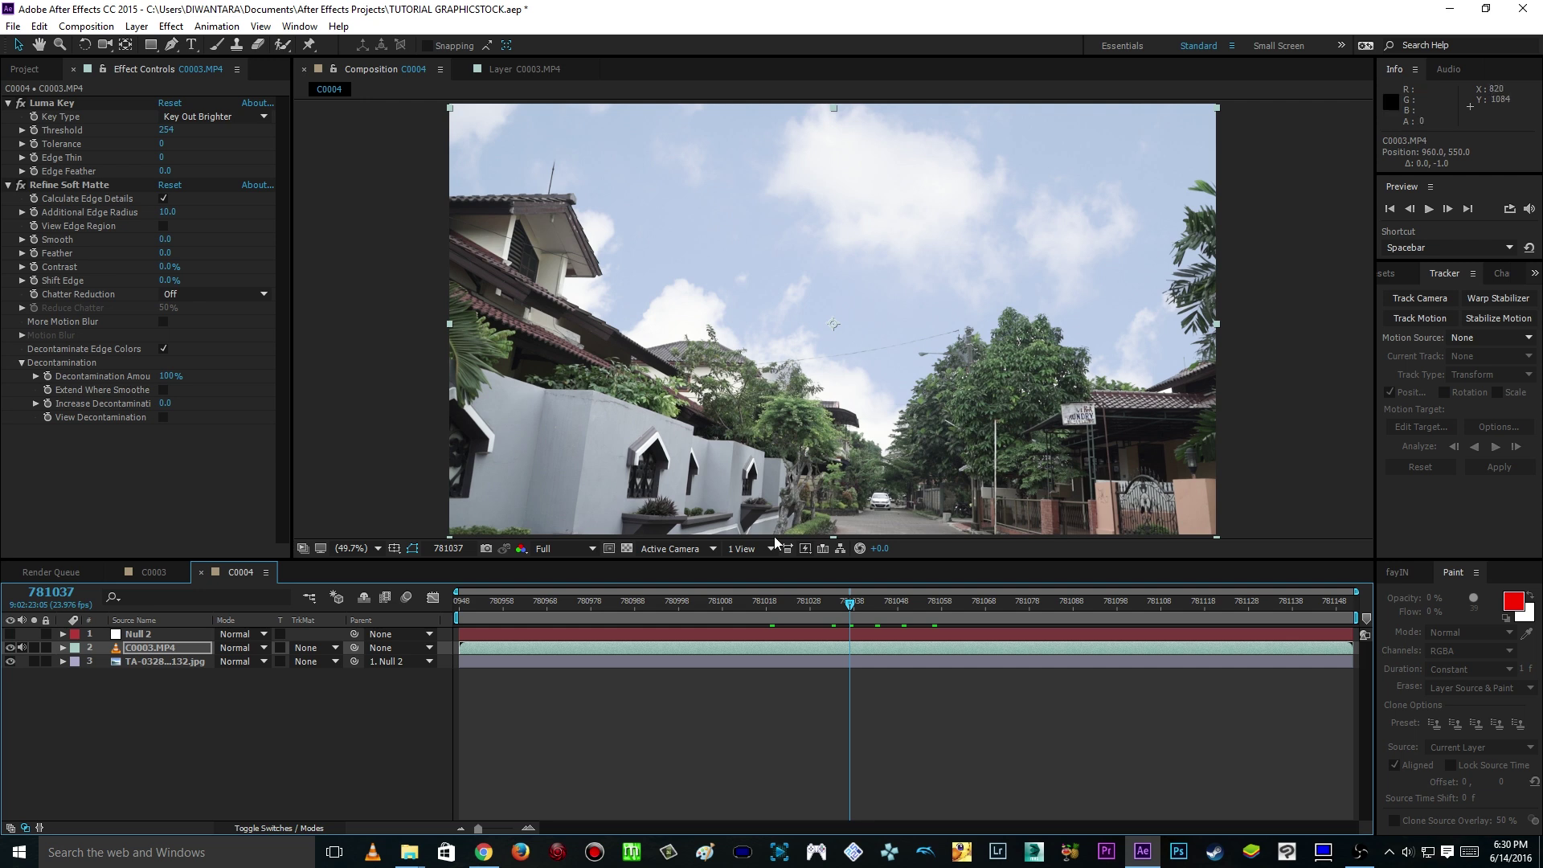
{"action": "left_click", "coordinate": [483, 851]}
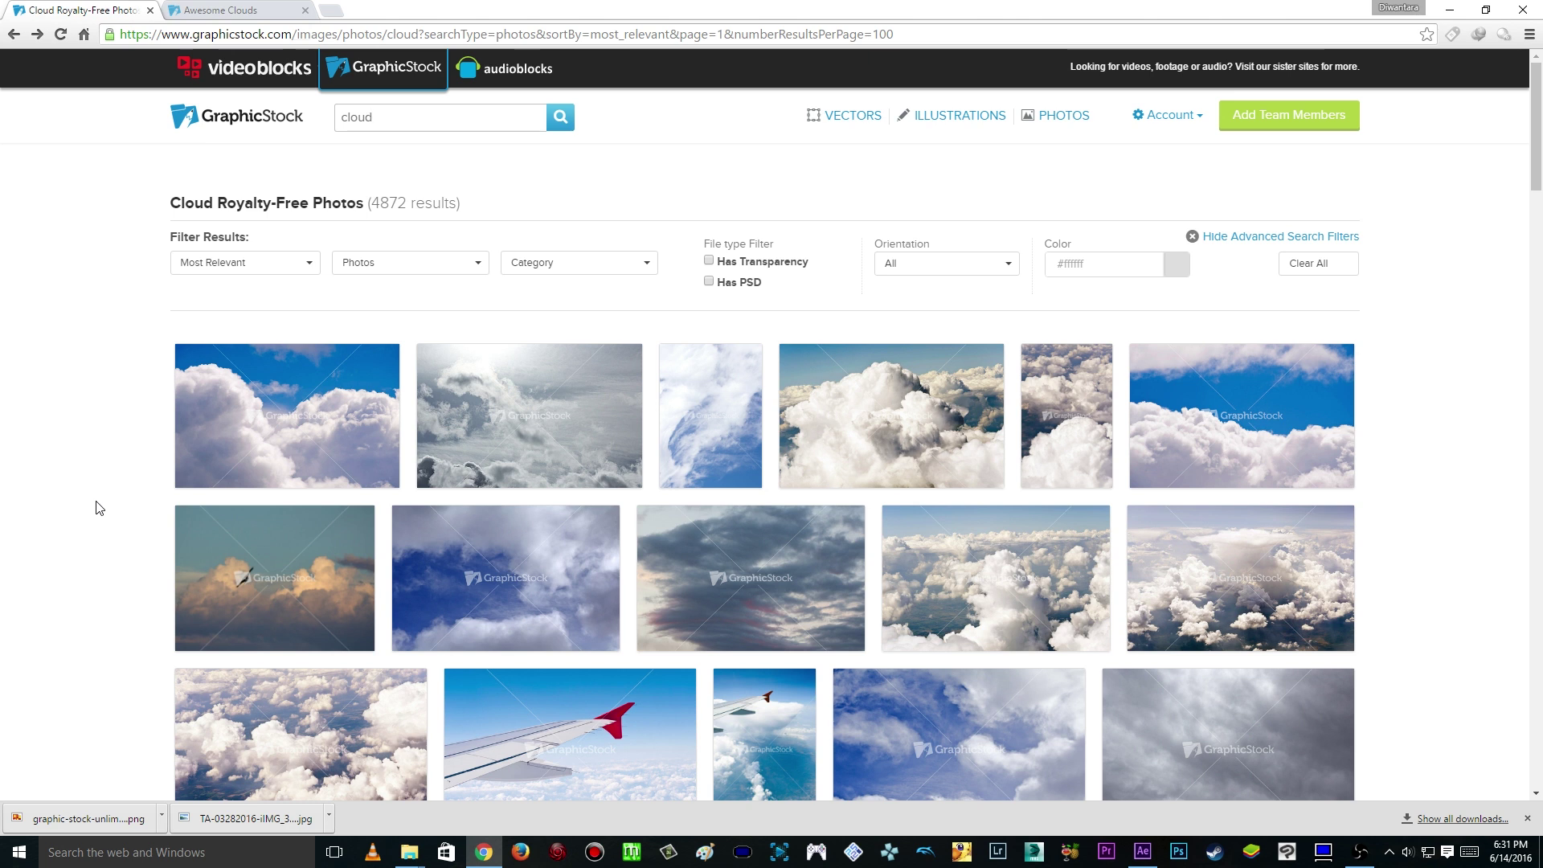
Step: Check the result-type filter on the 'cloud' search, leaving it on Photos
{"action": "scroll", "coordinate": [720, 490], "scroll_direction": "down", "scroll_amount": 5}
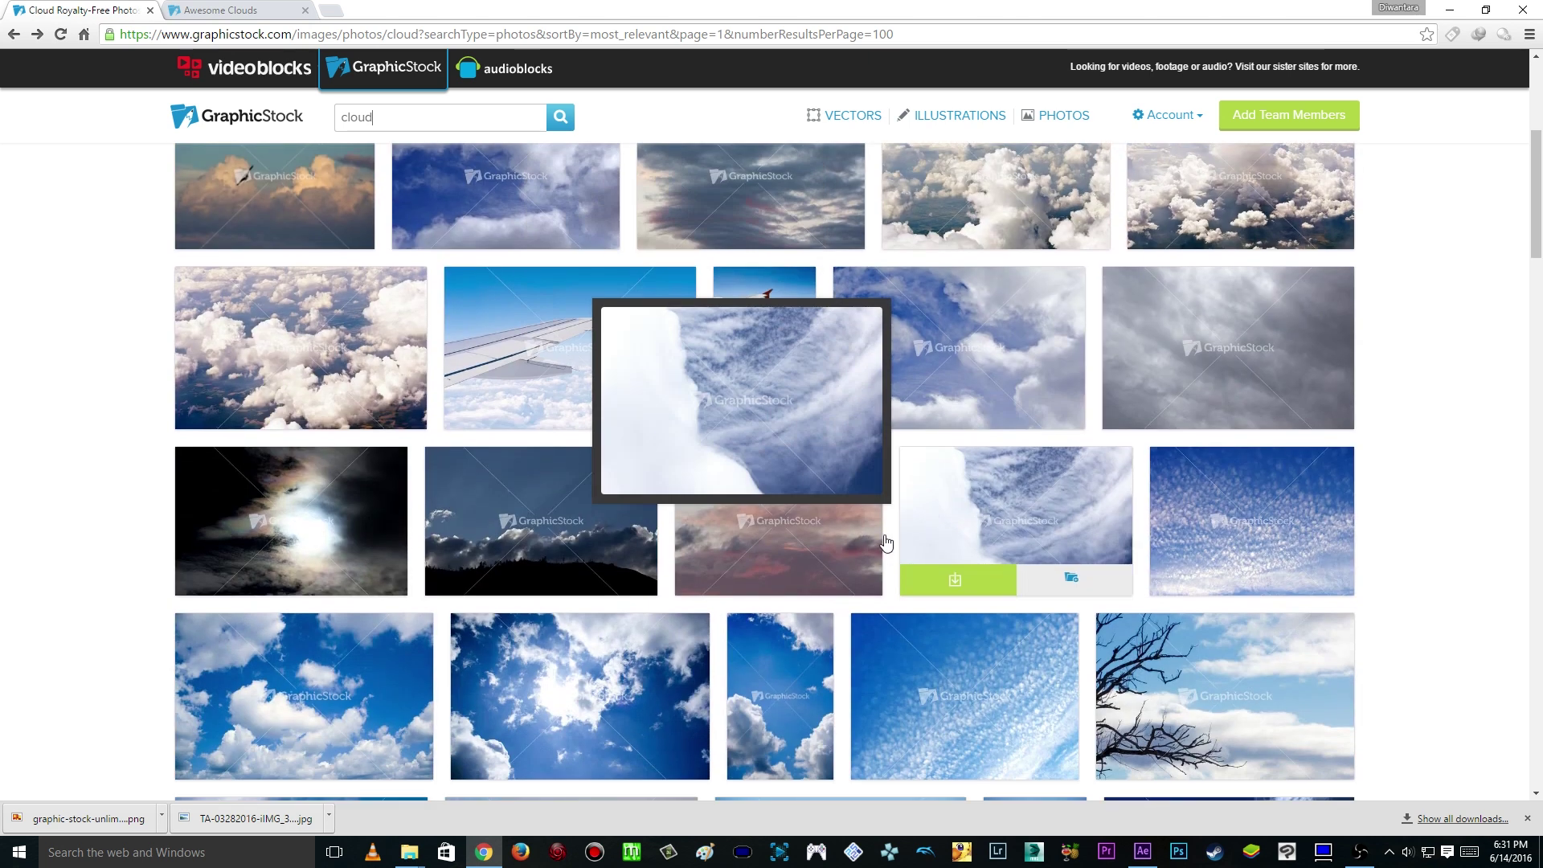
{"action": "scroll", "coordinate": [859, 531], "scroll_direction": "up", "scroll_amount": 5}
{"action": "left_click", "coordinate": [481, 265]}
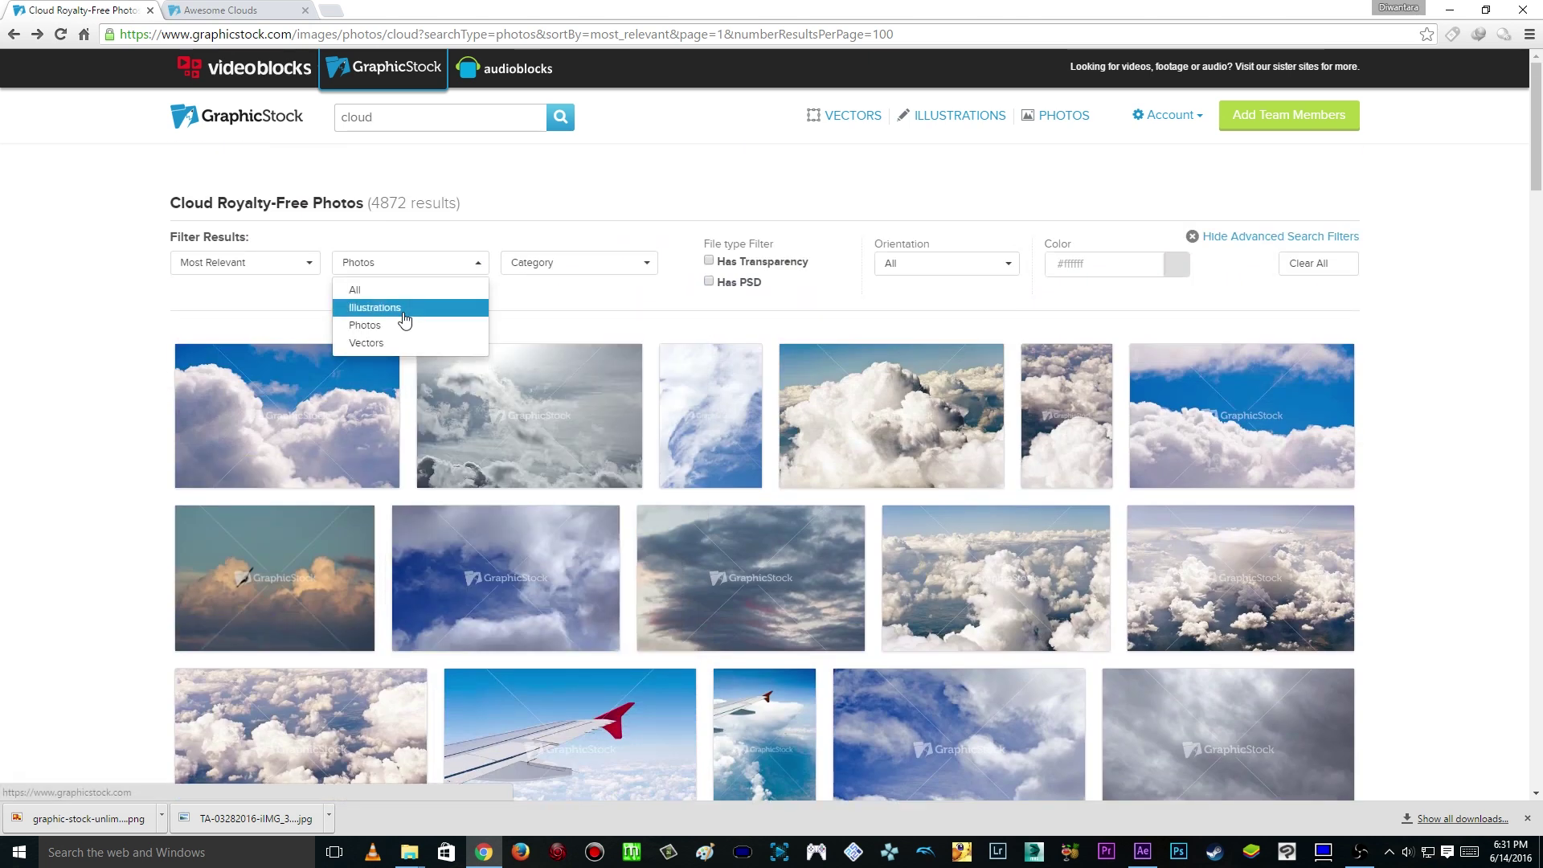
{"action": "left_click", "coordinate": [70, 358]}
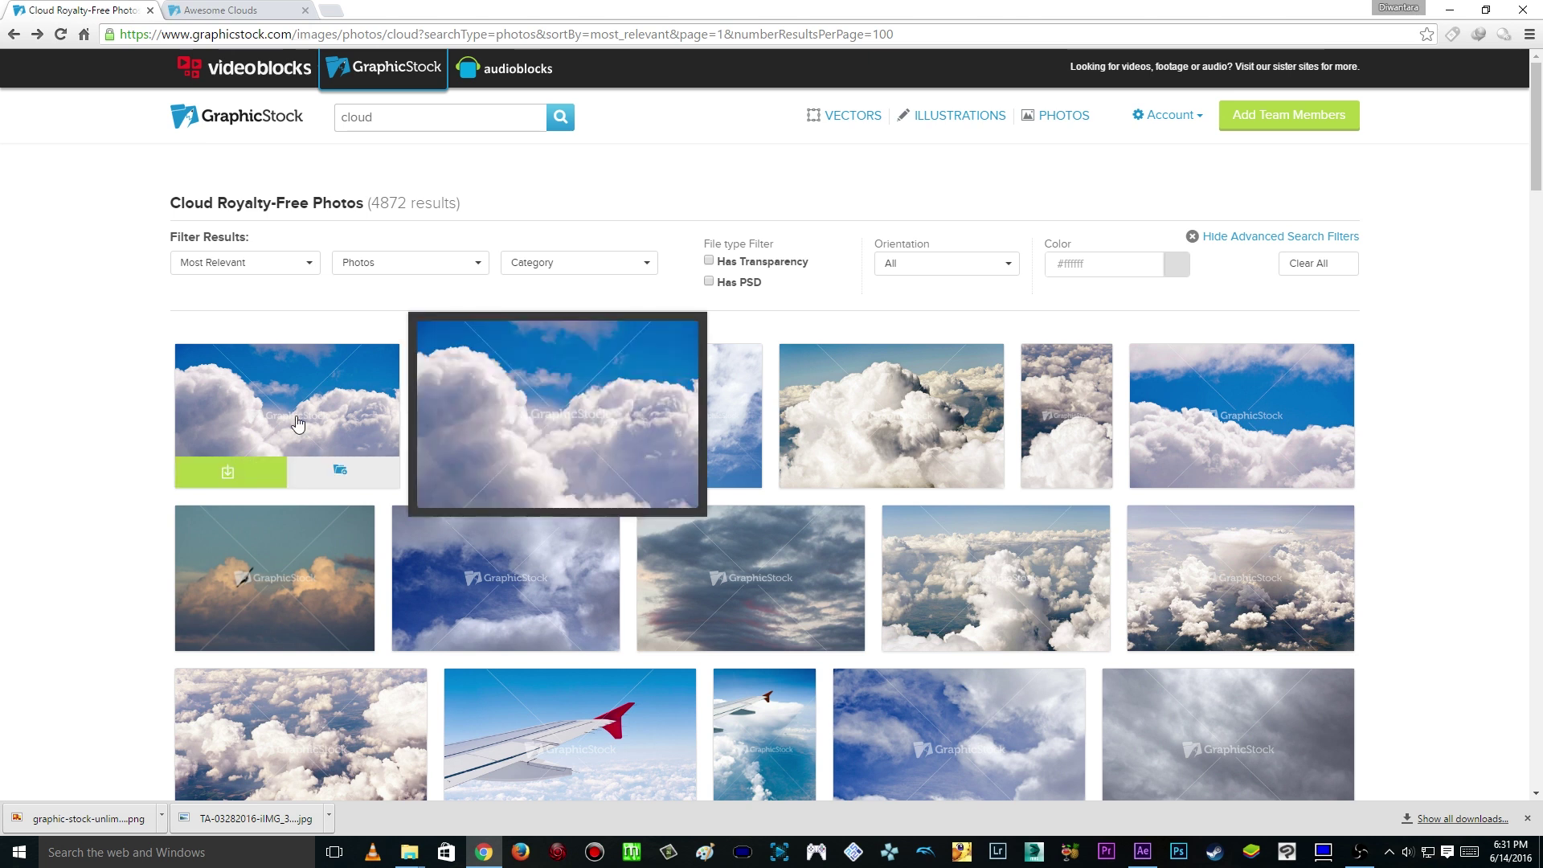
Step: Browse the 4872 'cloud' photo results and refocus the search query
{"action": "scroll", "coordinate": [265, 506], "scroll_direction": "down", "scroll_amount": 1}
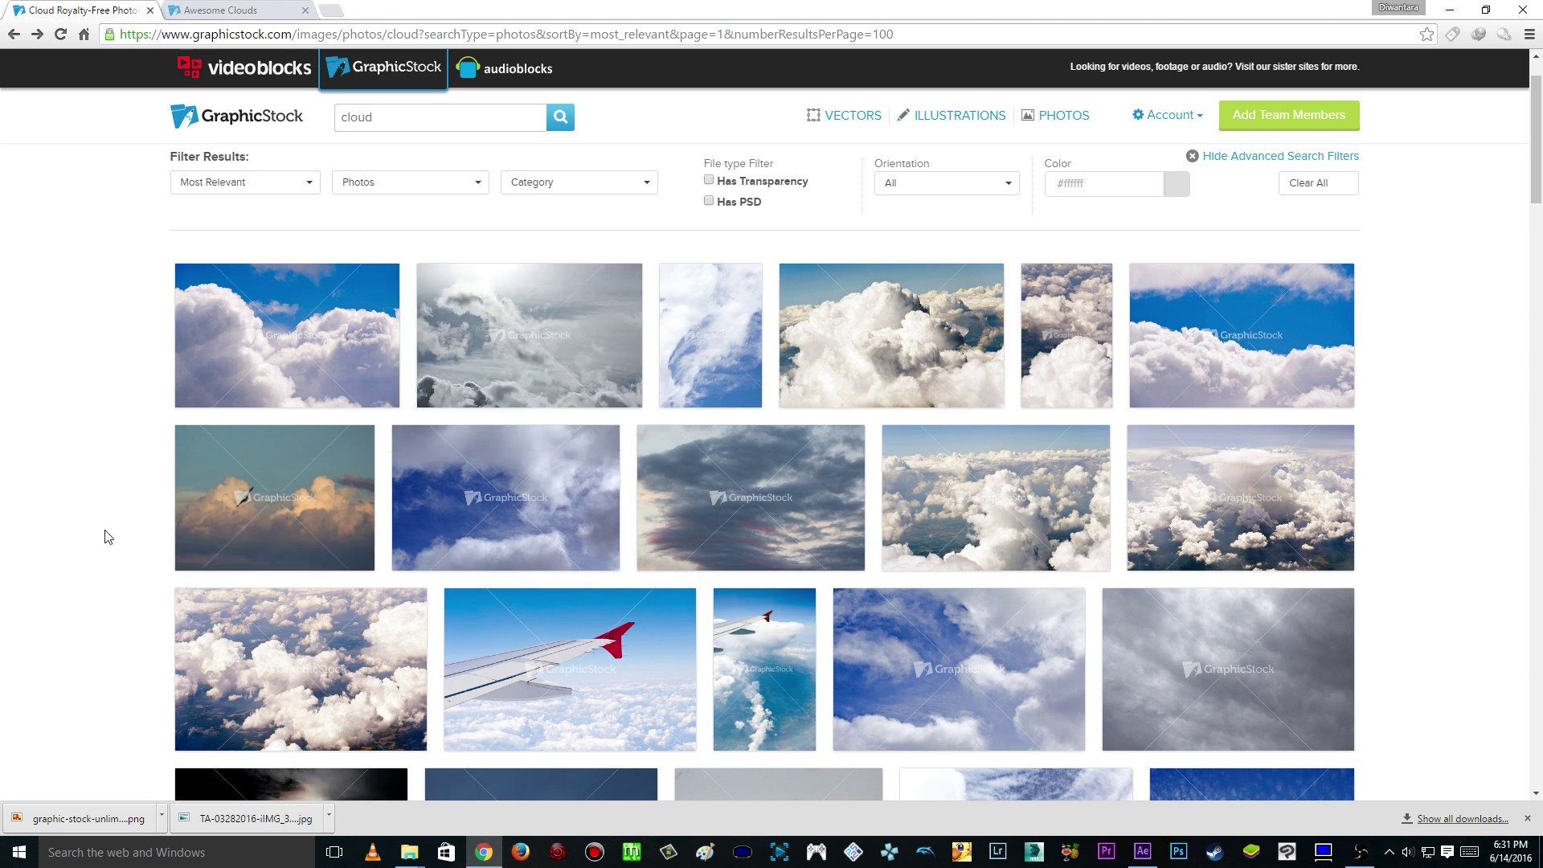
{"action": "scroll", "coordinate": [108, 537], "scroll_direction": "up", "scroll_amount": 1}
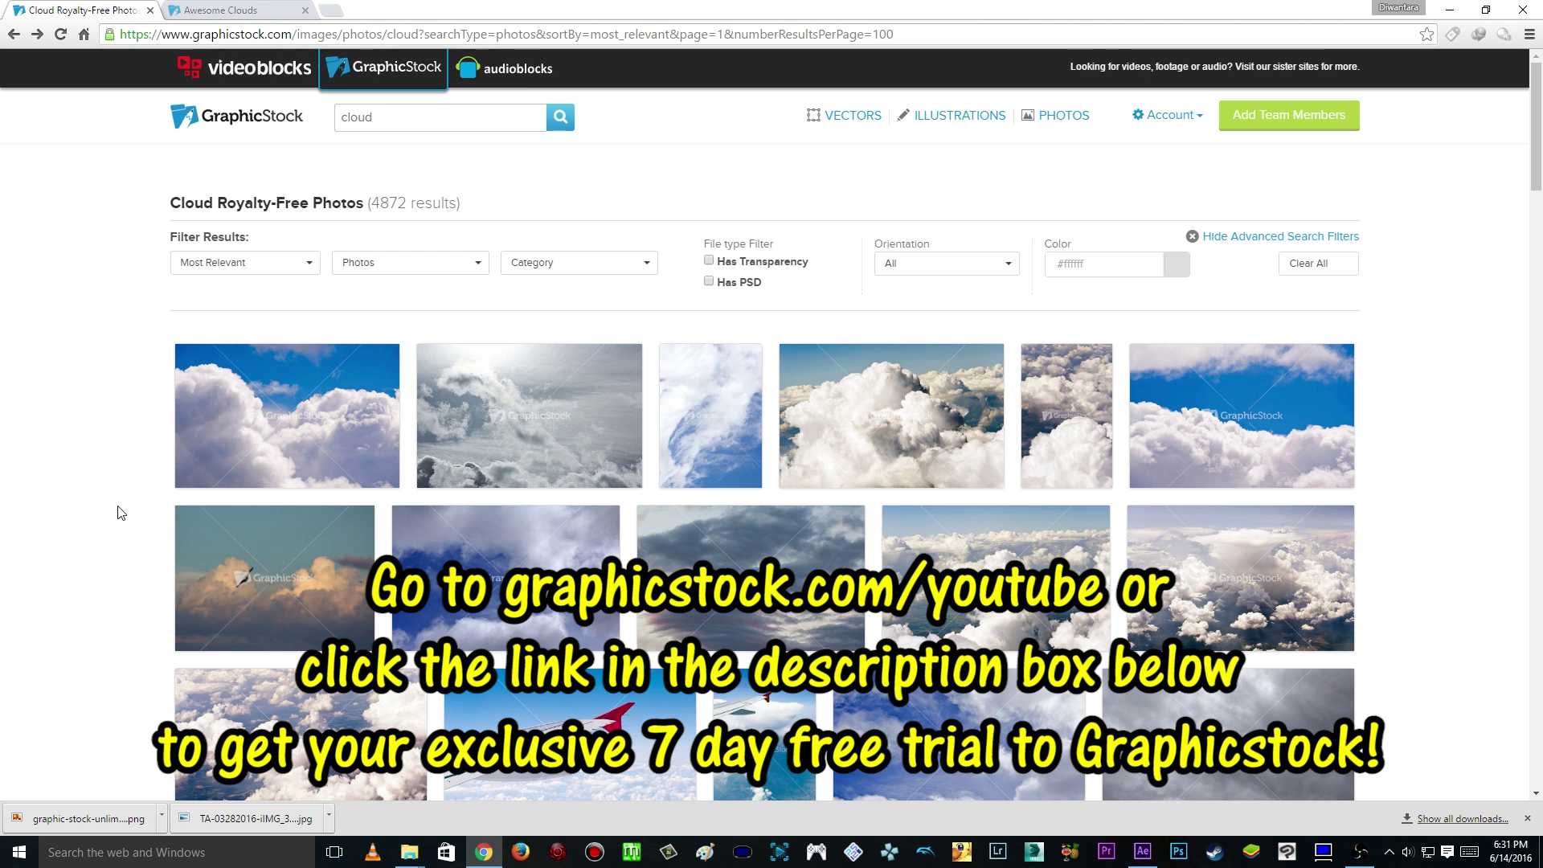
{"action": "scroll", "coordinate": [629, 510], "scroll_direction": "down", "scroll_amount": 1}
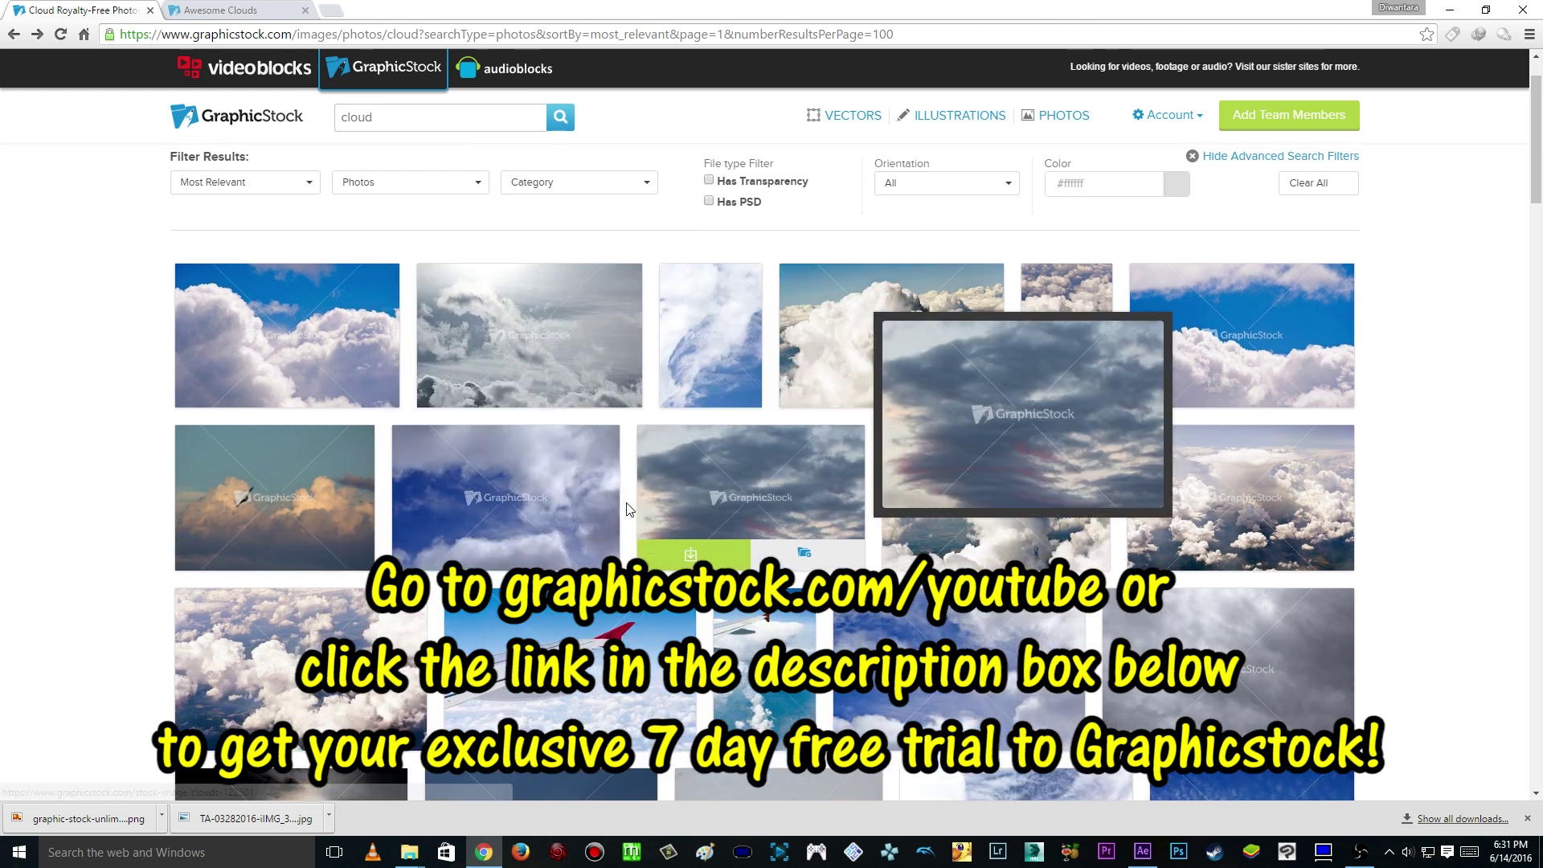
{"action": "mouse_move", "coordinate": [402, 531]}
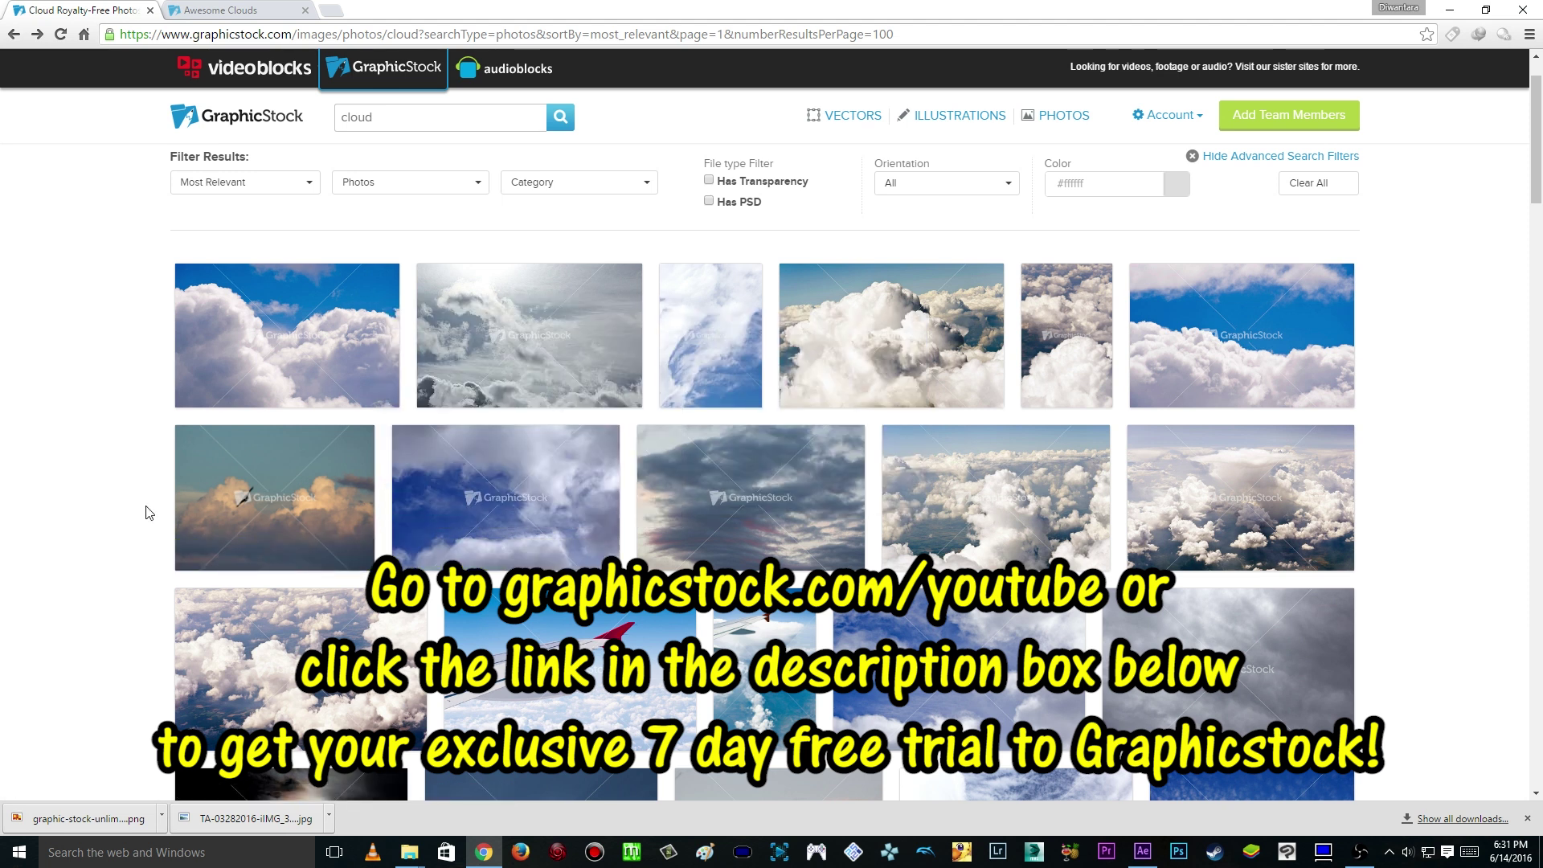
{"action": "scroll", "coordinate": [924, 450], "scroll_direction": "down", "scroll_amount": 2}
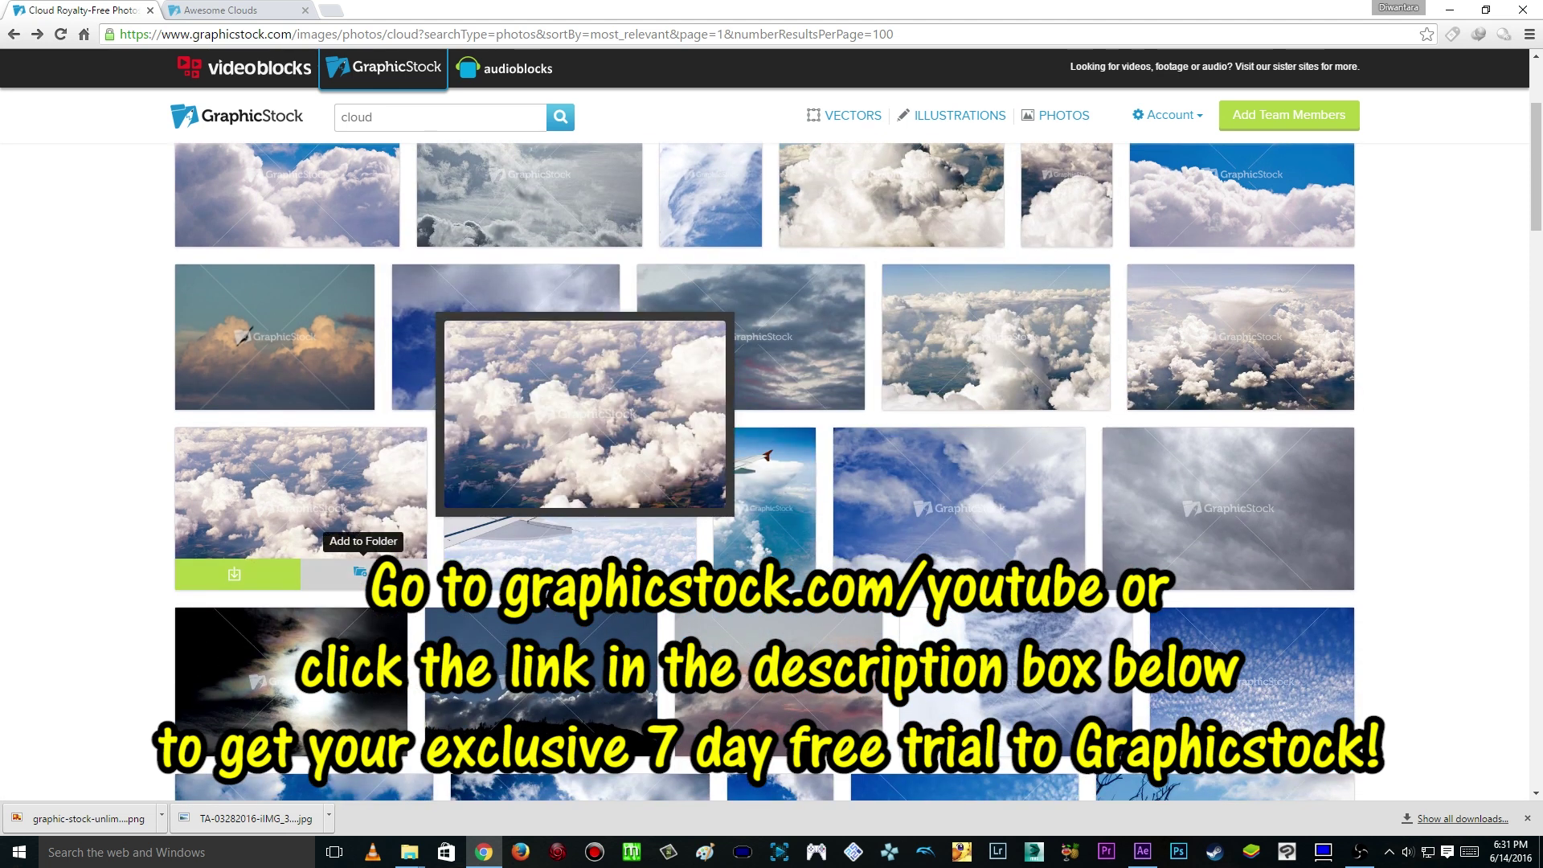
{"action": "scroll", "coordinate": [43, 438], "scroll_direction": "up", "scroll_amount": 2}
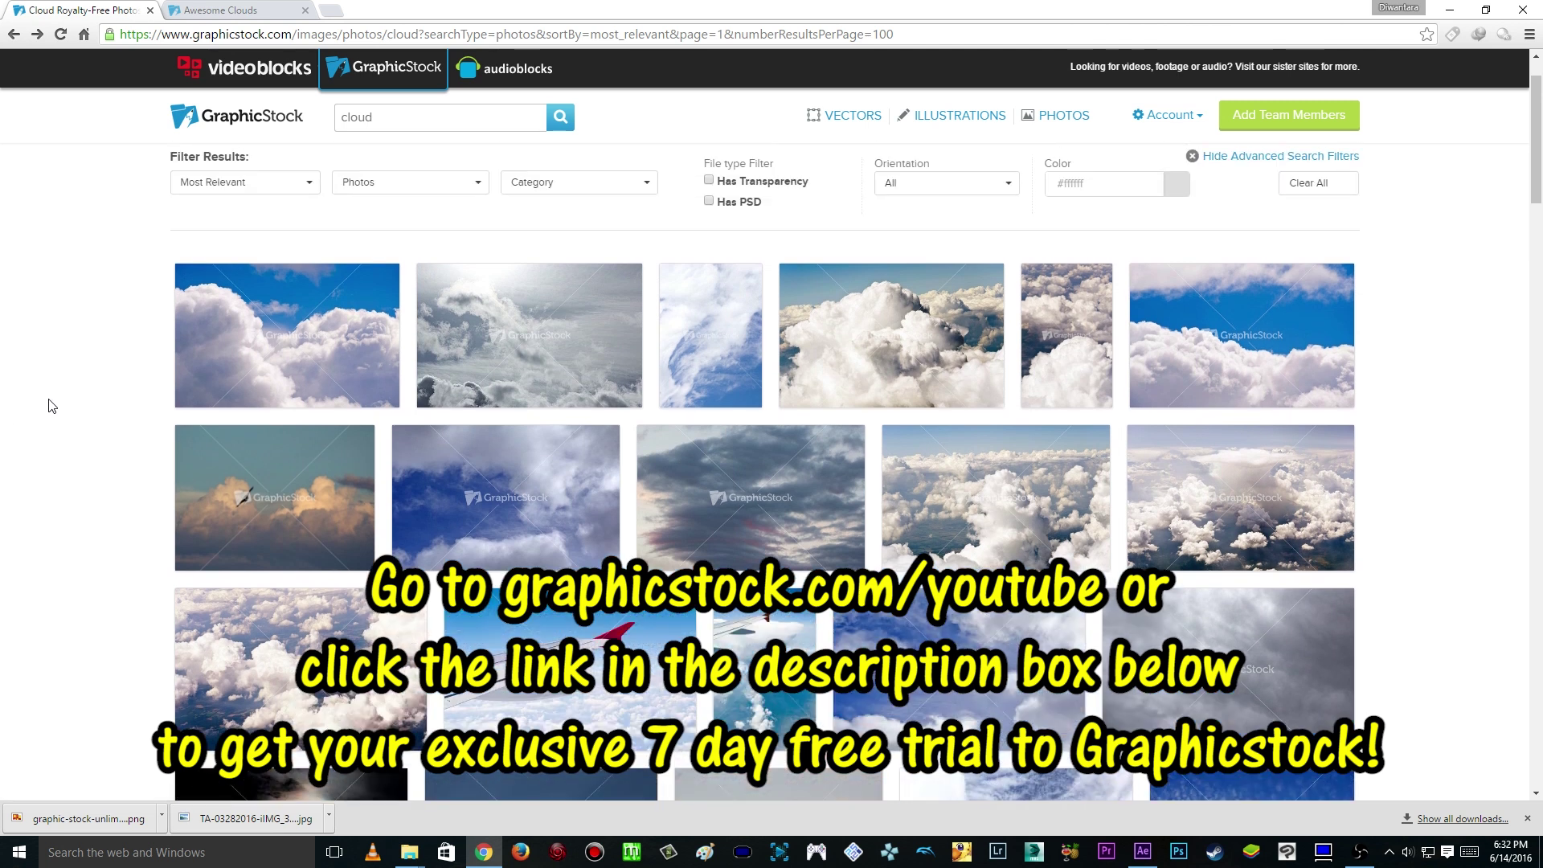
{"action": "scroll", "coordinate": [40, 406], "scroll_direction": "up", "scroll_amount": 1}
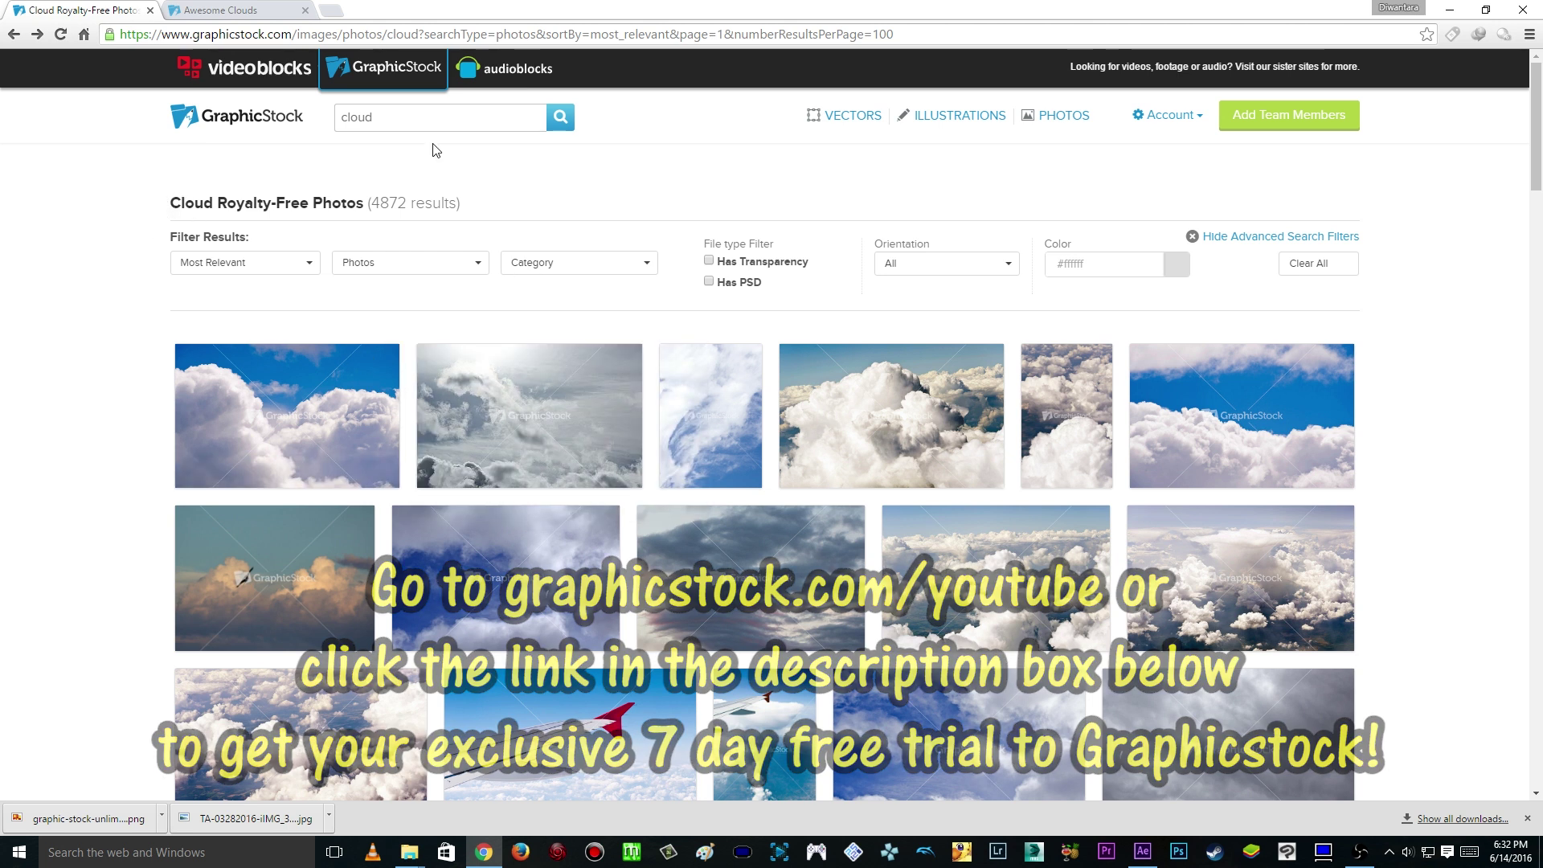
{"action": "left_click", "coordinate": [422, 122]}
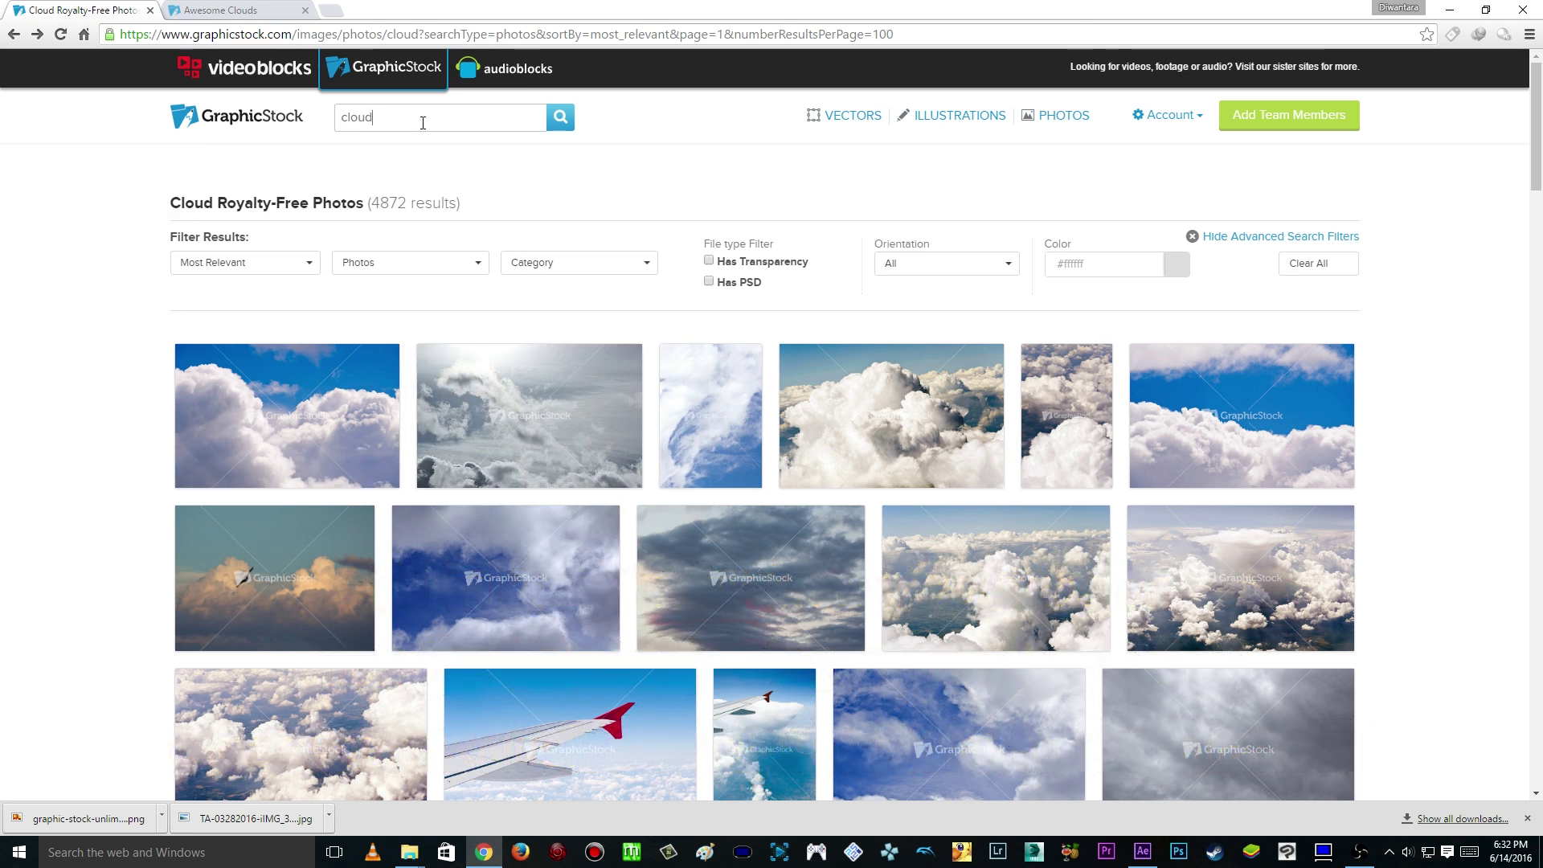
Step: View the Awesome Clouds image details page, then return to After Effects
{"action": "scroll", "coordinate": [201, 337], "scroll_direction": "down", "scroll_amount": 2}
{"action": "mouse_move", "coordinate": [253, 315]}
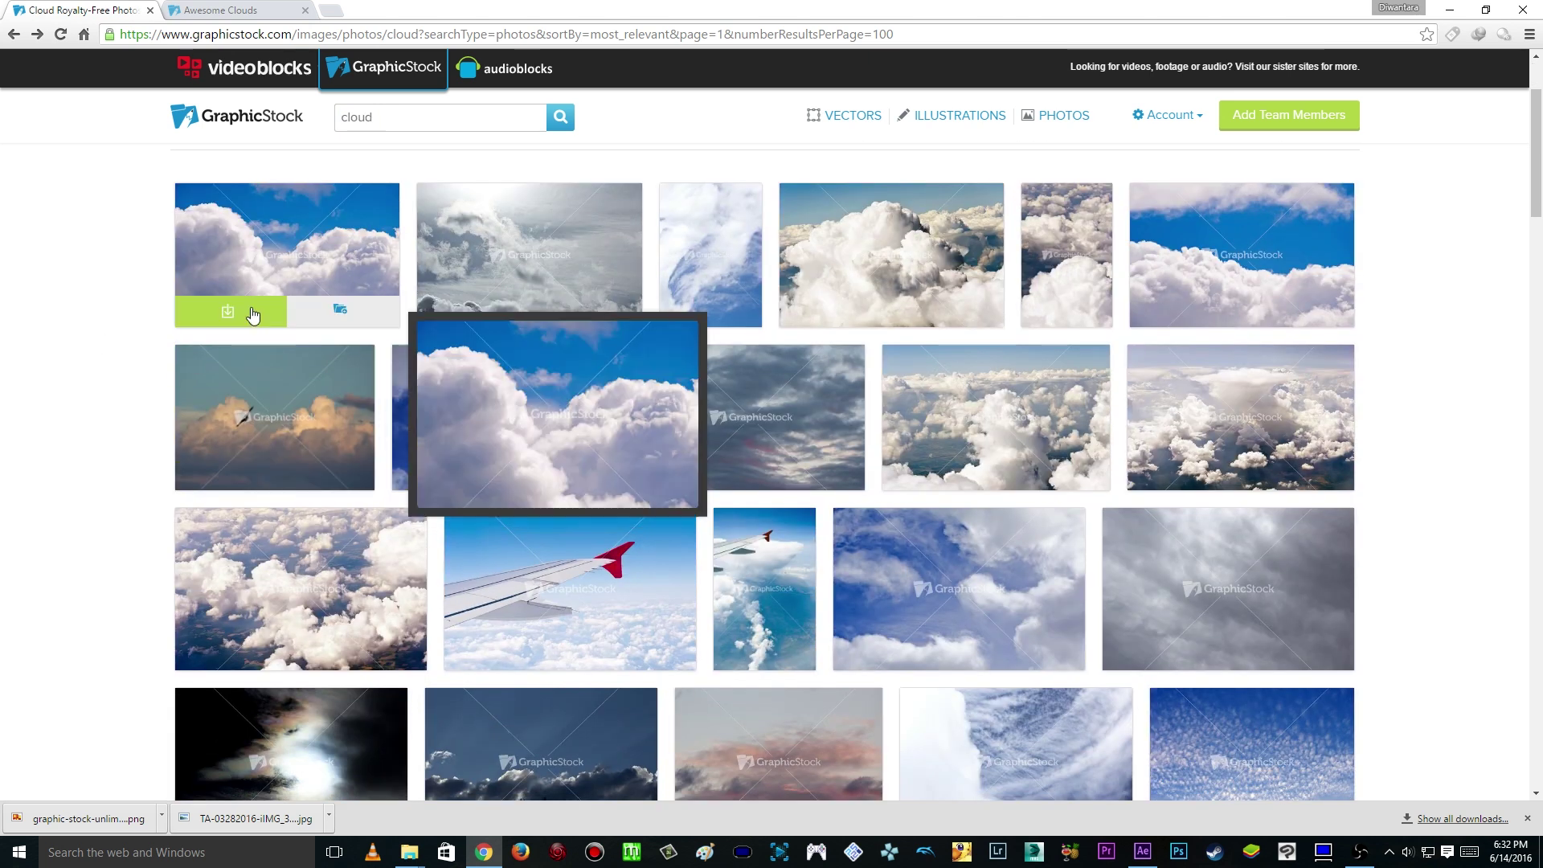
{"action": "scroll", "coordinate": [242, 377], "scroll_direction": "down", "scroll_amount": 6}
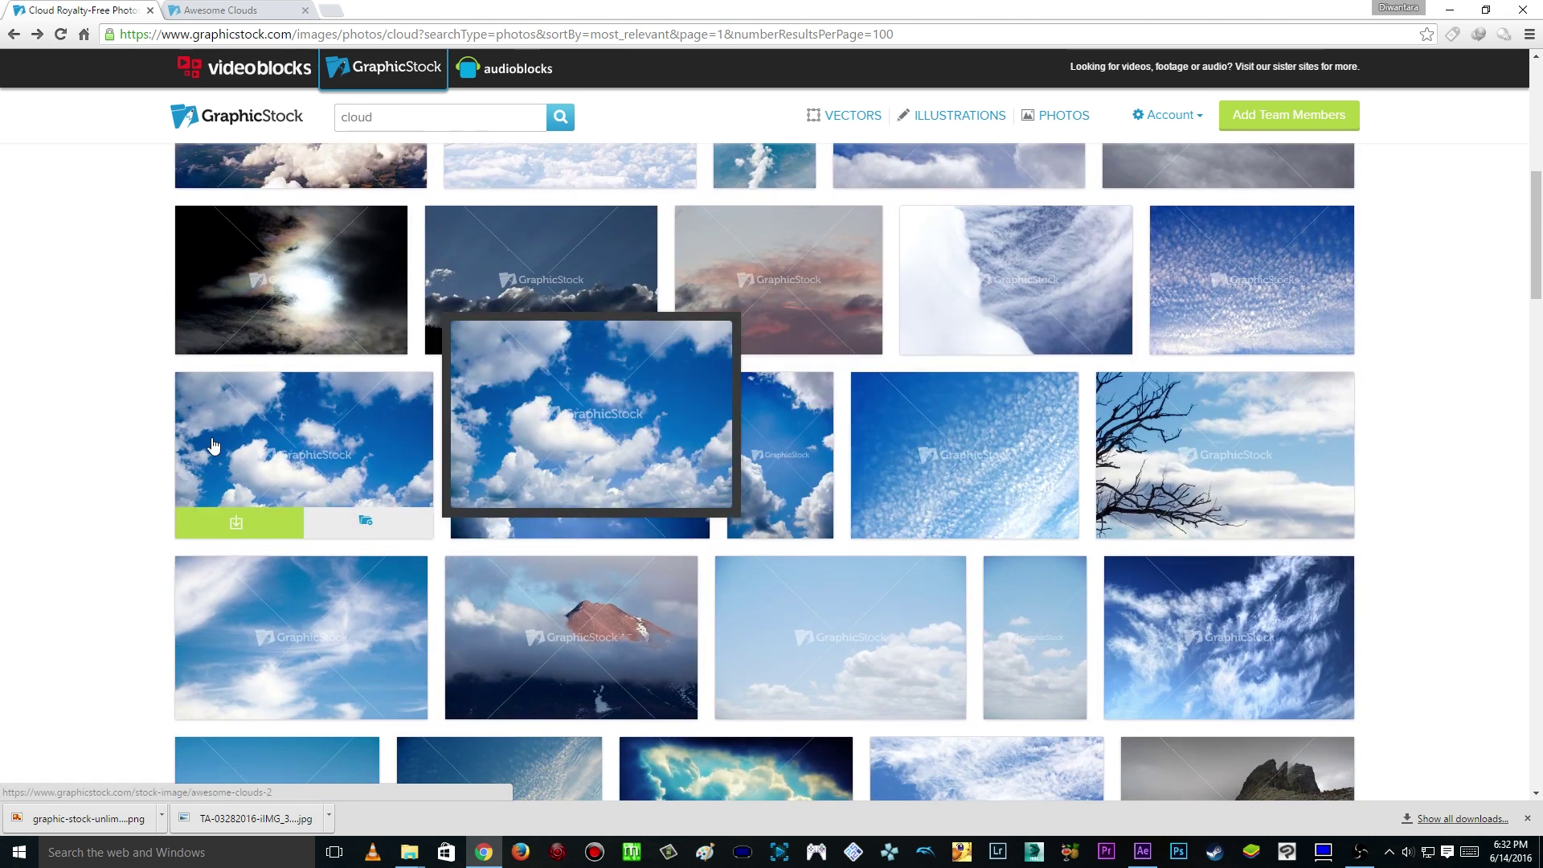
{"action": "left_click", "coordinate": [218, 9]}
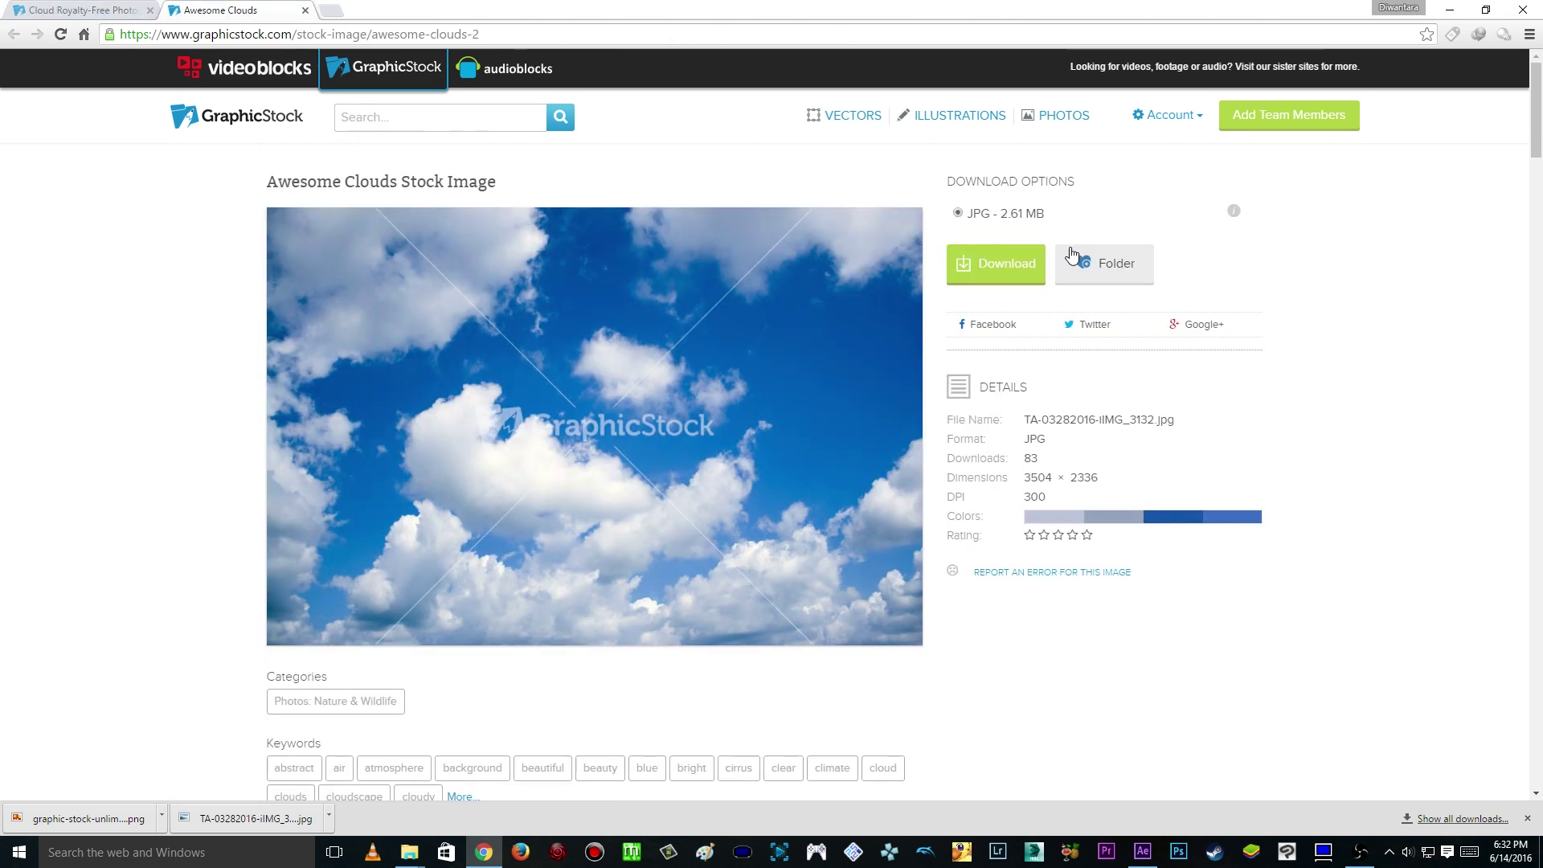
{"action": "left_click", "coordinate": [1157, 860]}
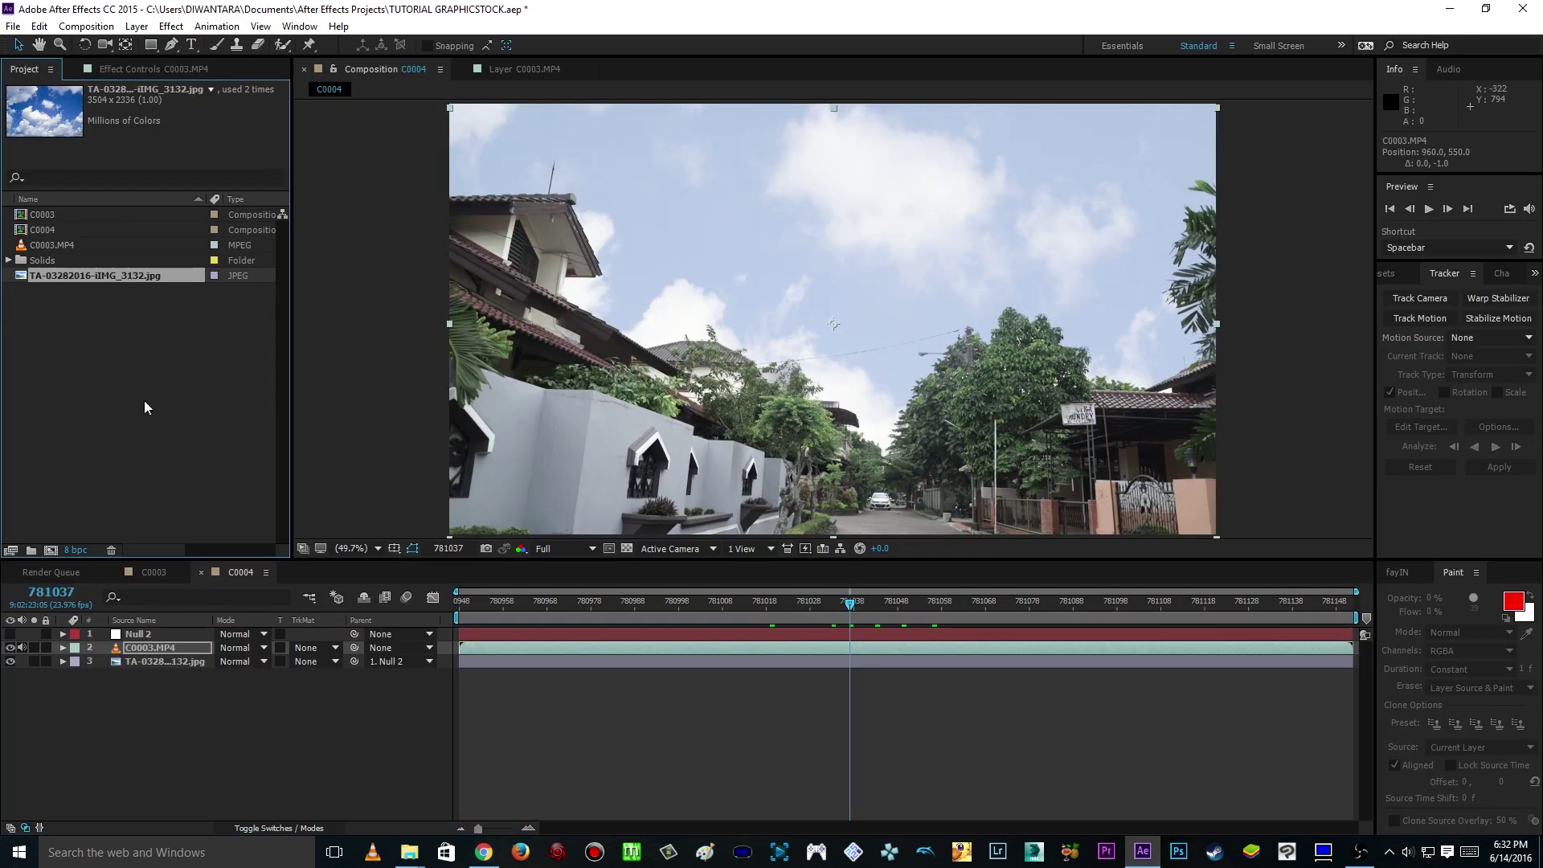
Step: Create a composition from C0003.MP4 and trim it to a first work area
{"action": "left_click", "coordinate": [62, 246]}
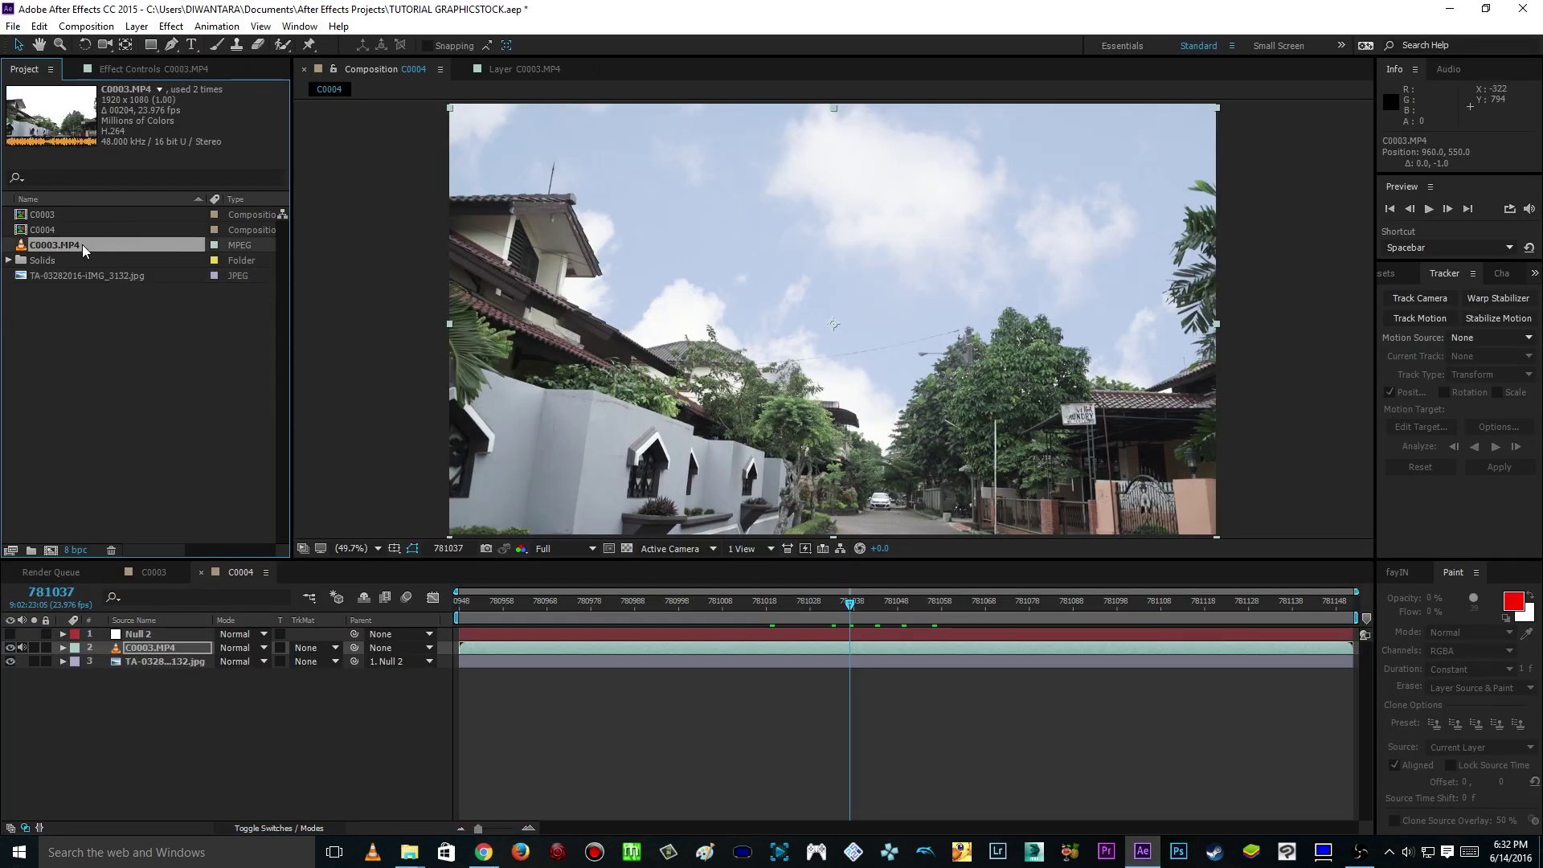
{"action": "left_click_drag", "start_coordinate": [71, 250], "coordinate": [45, 523]}
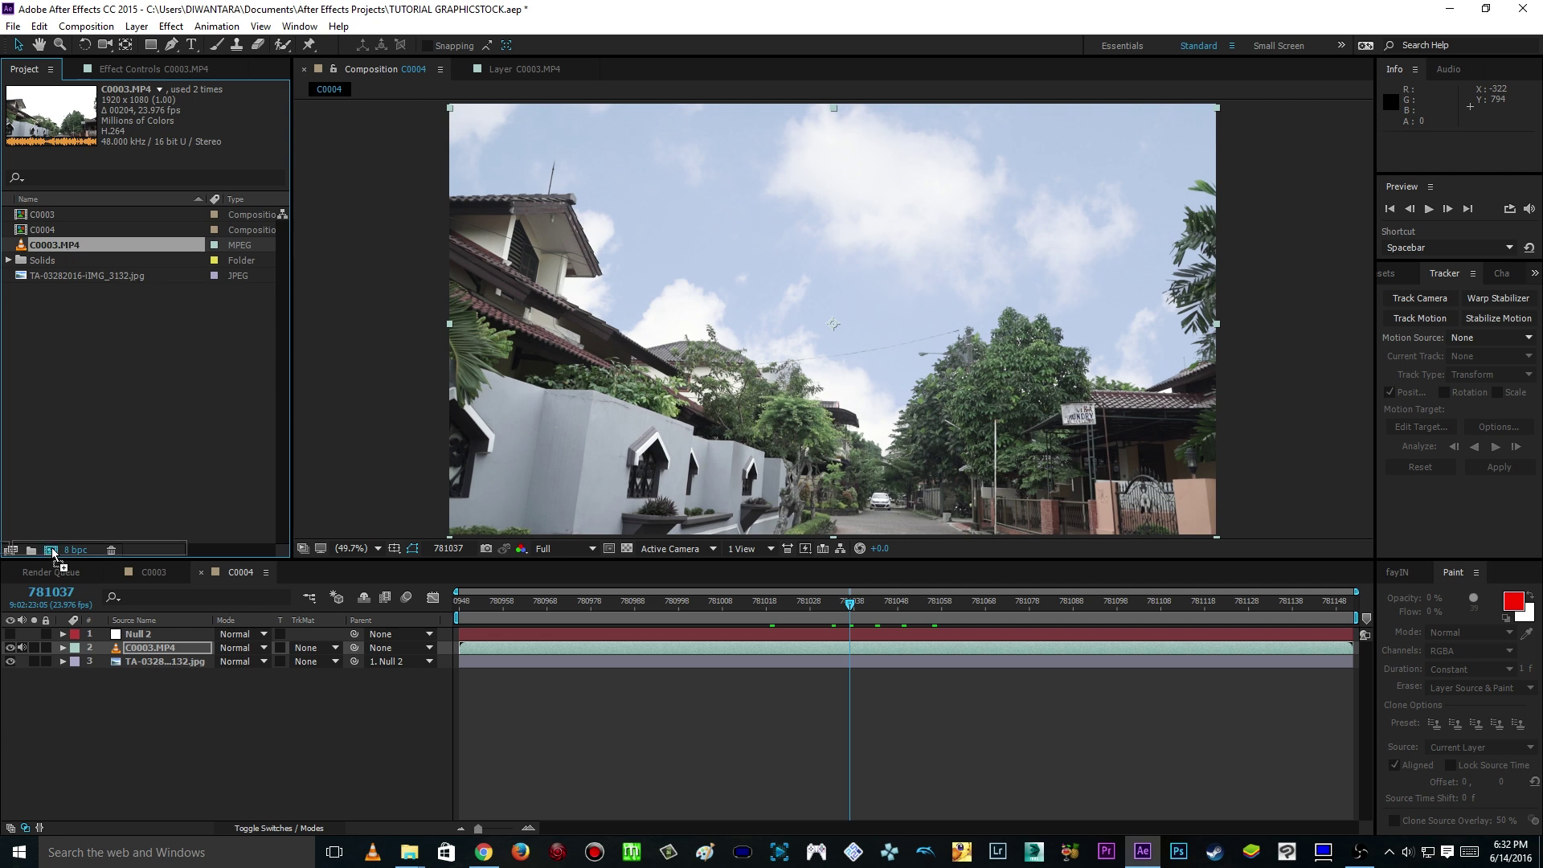
{"action": "left_click_drag", "start_coordinate": [53, 553], "coordinate": [52, 551]}
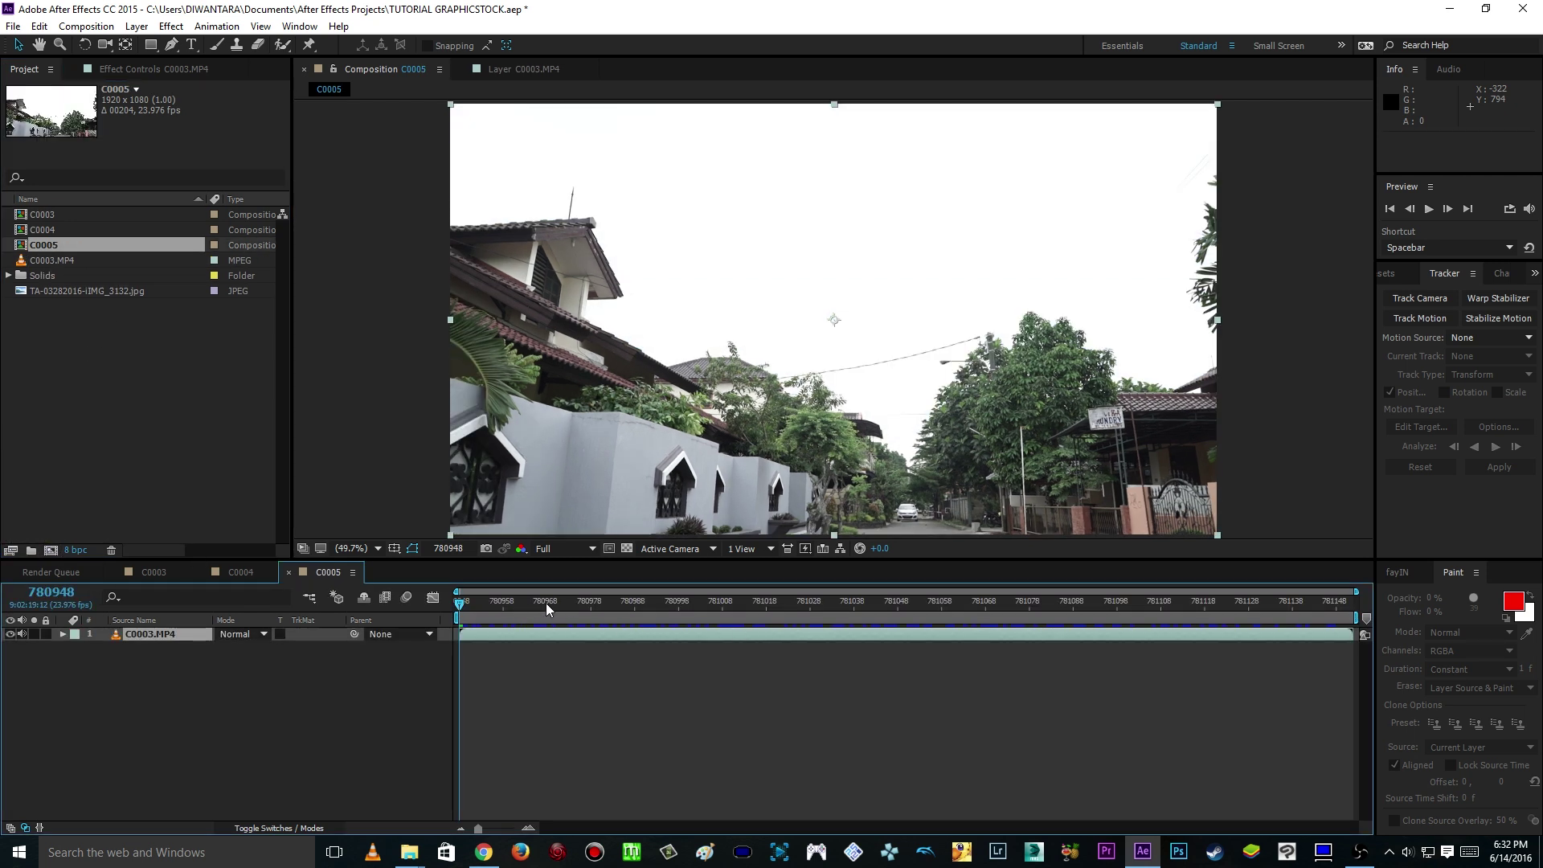
{"action": "left_click_drag", "start_coordinate": [547, 603], "coordinate": [889, 605]}
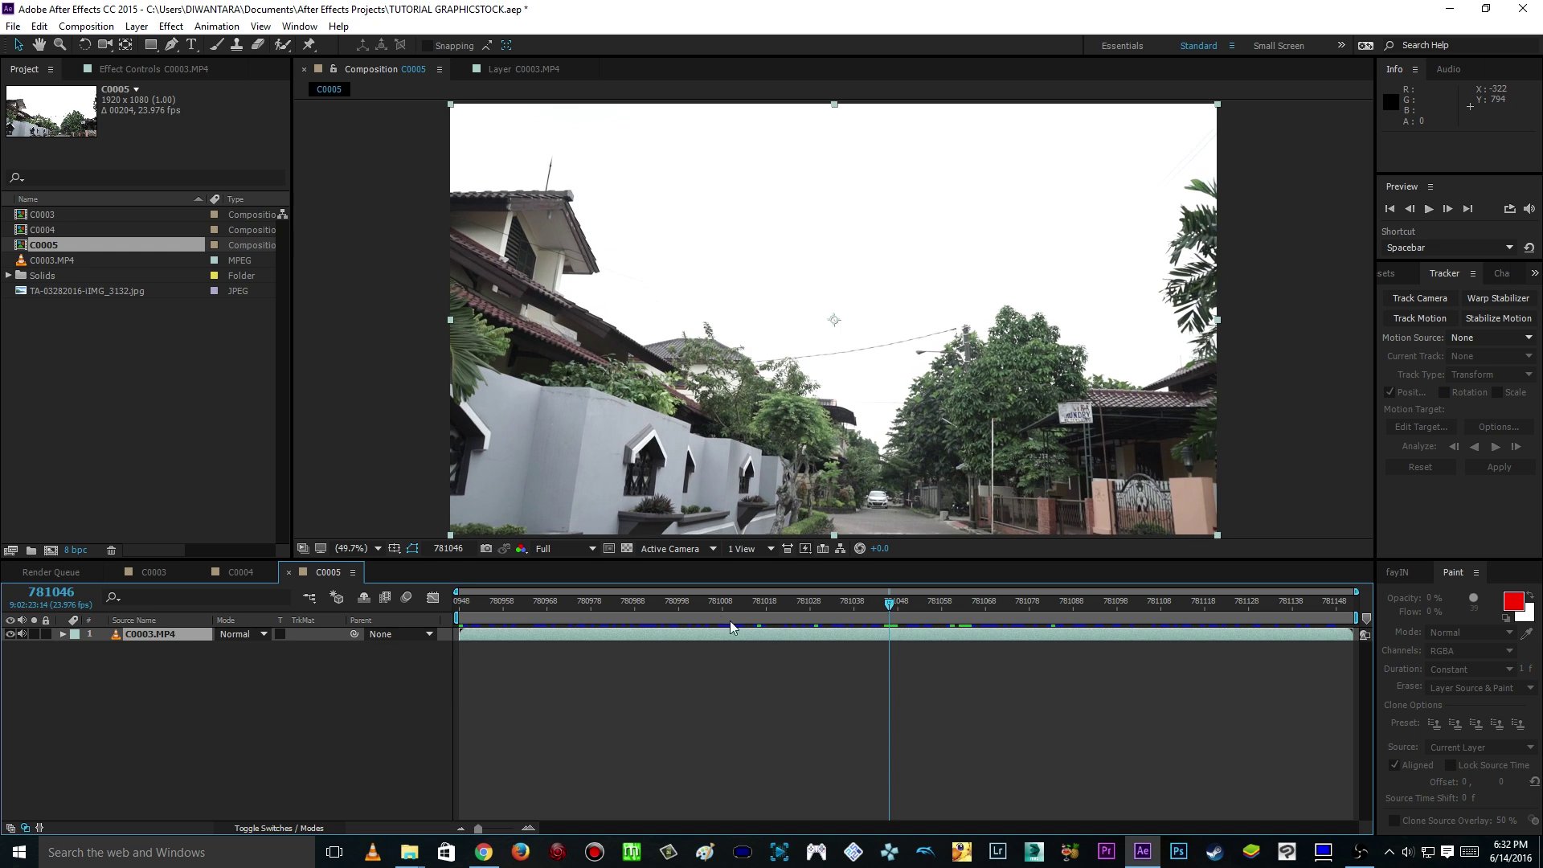
{"action": "left_click", "coordinate": [871, 603]}
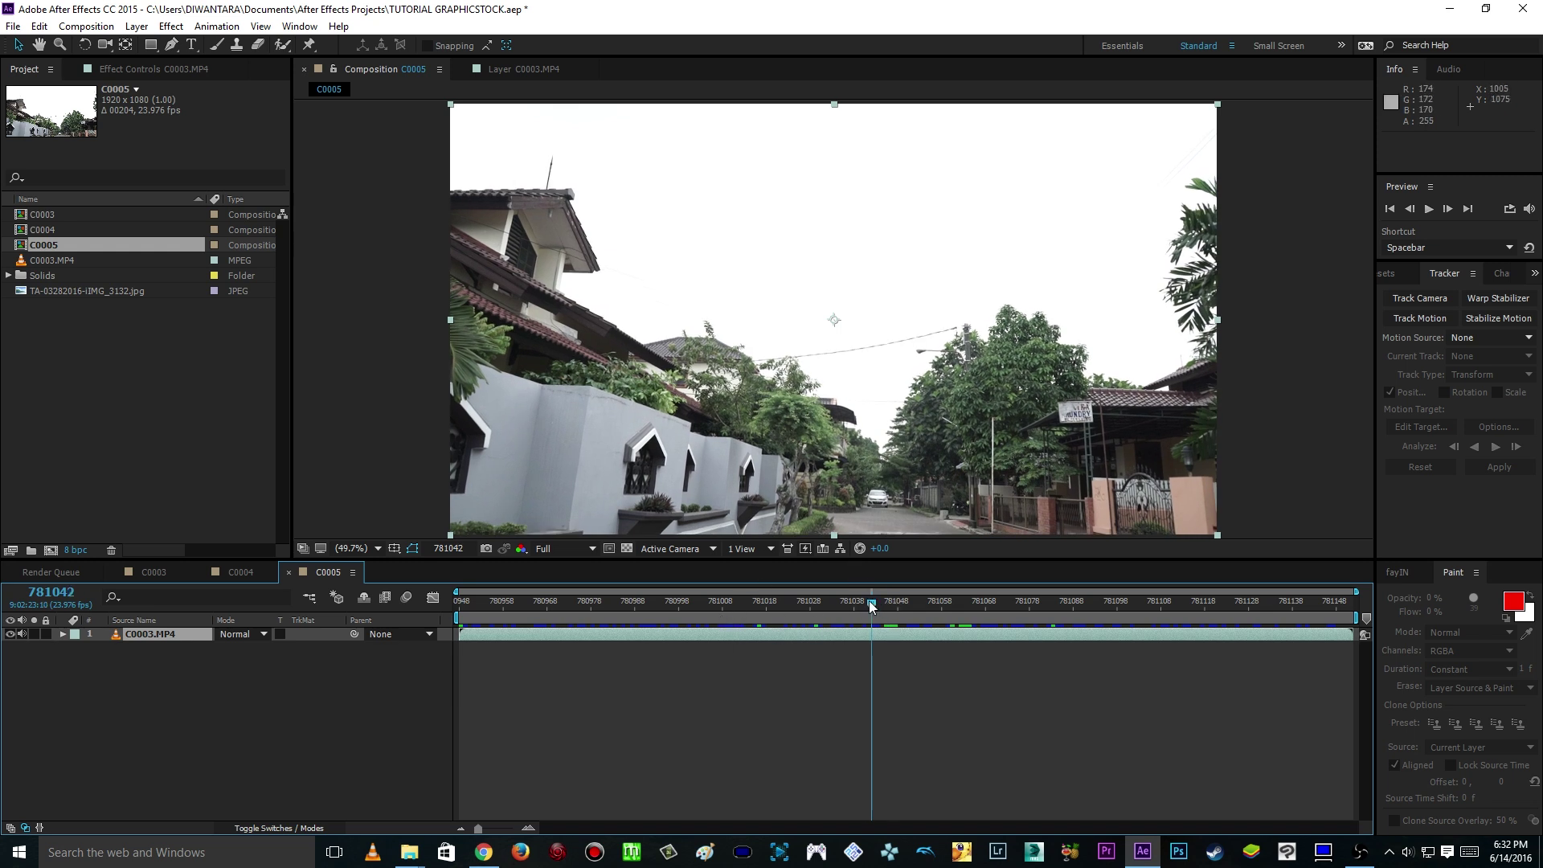
{"action": "right_click", "coordinate": [886, 618]}
{"action": "left_click", "coordinate": [916, 667]}
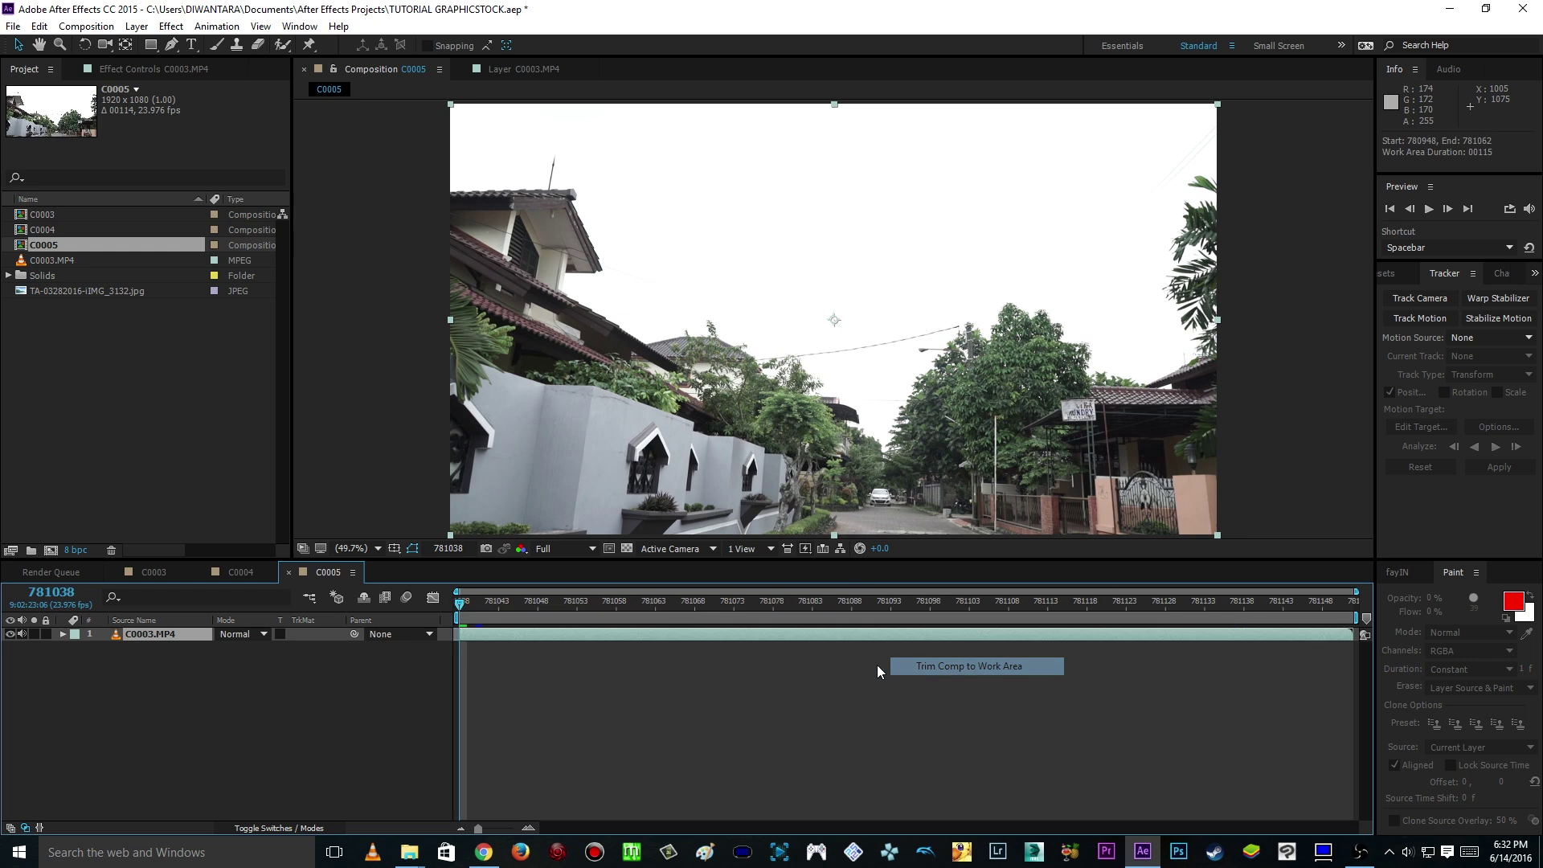
Step: Move the work area end to frame 781103 and trim the comp to 781038–781103
{"action": "left_click_drag", "start_coordinate": [828, 601], "coordinate": [1001, 613]}
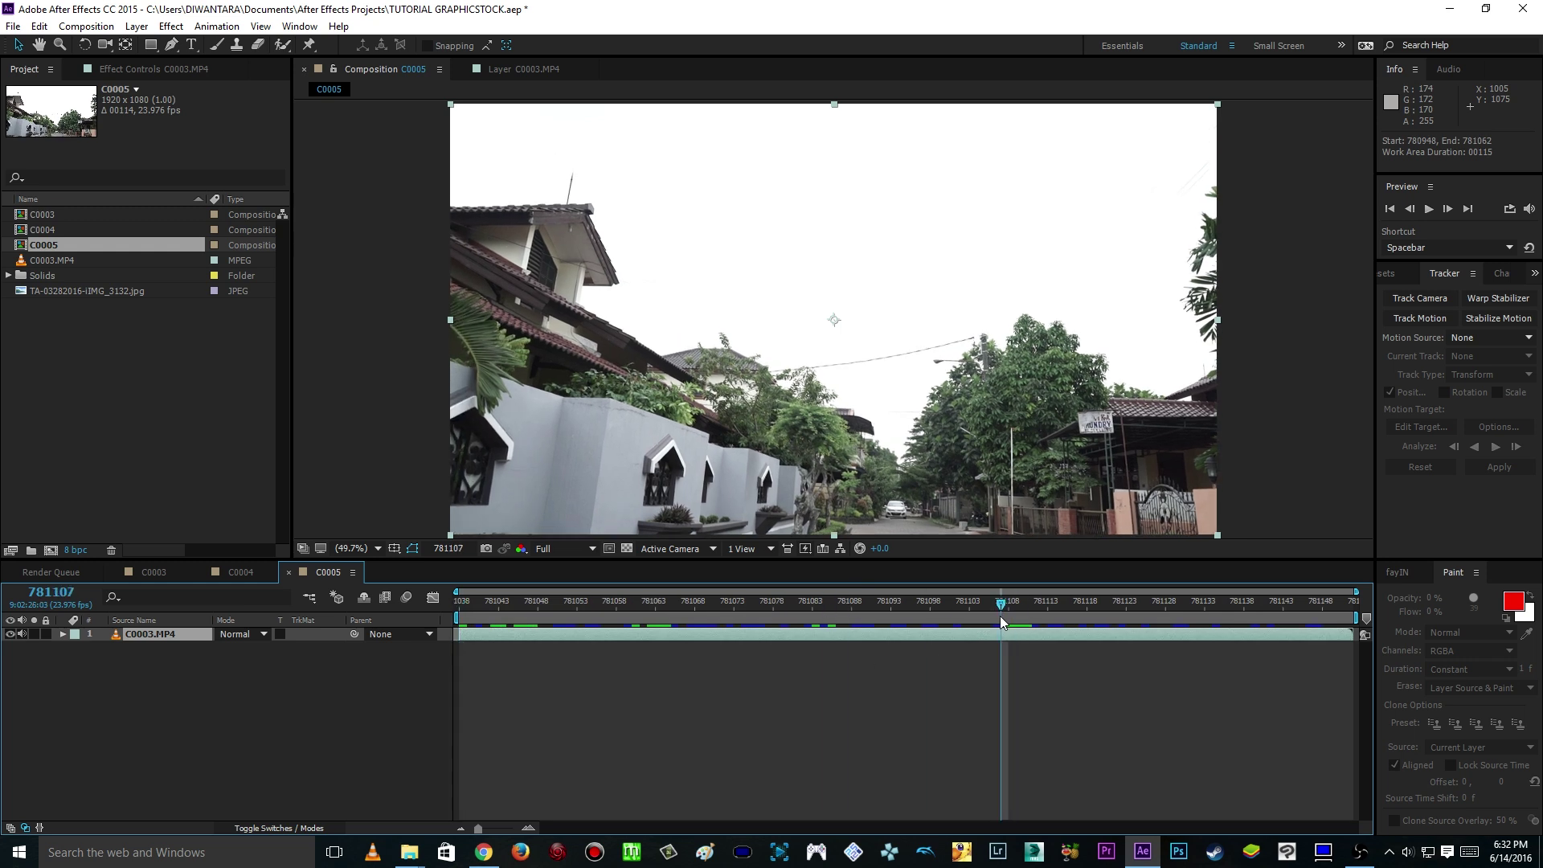
{"action": "left_click", "coordinate": [959, 619]}
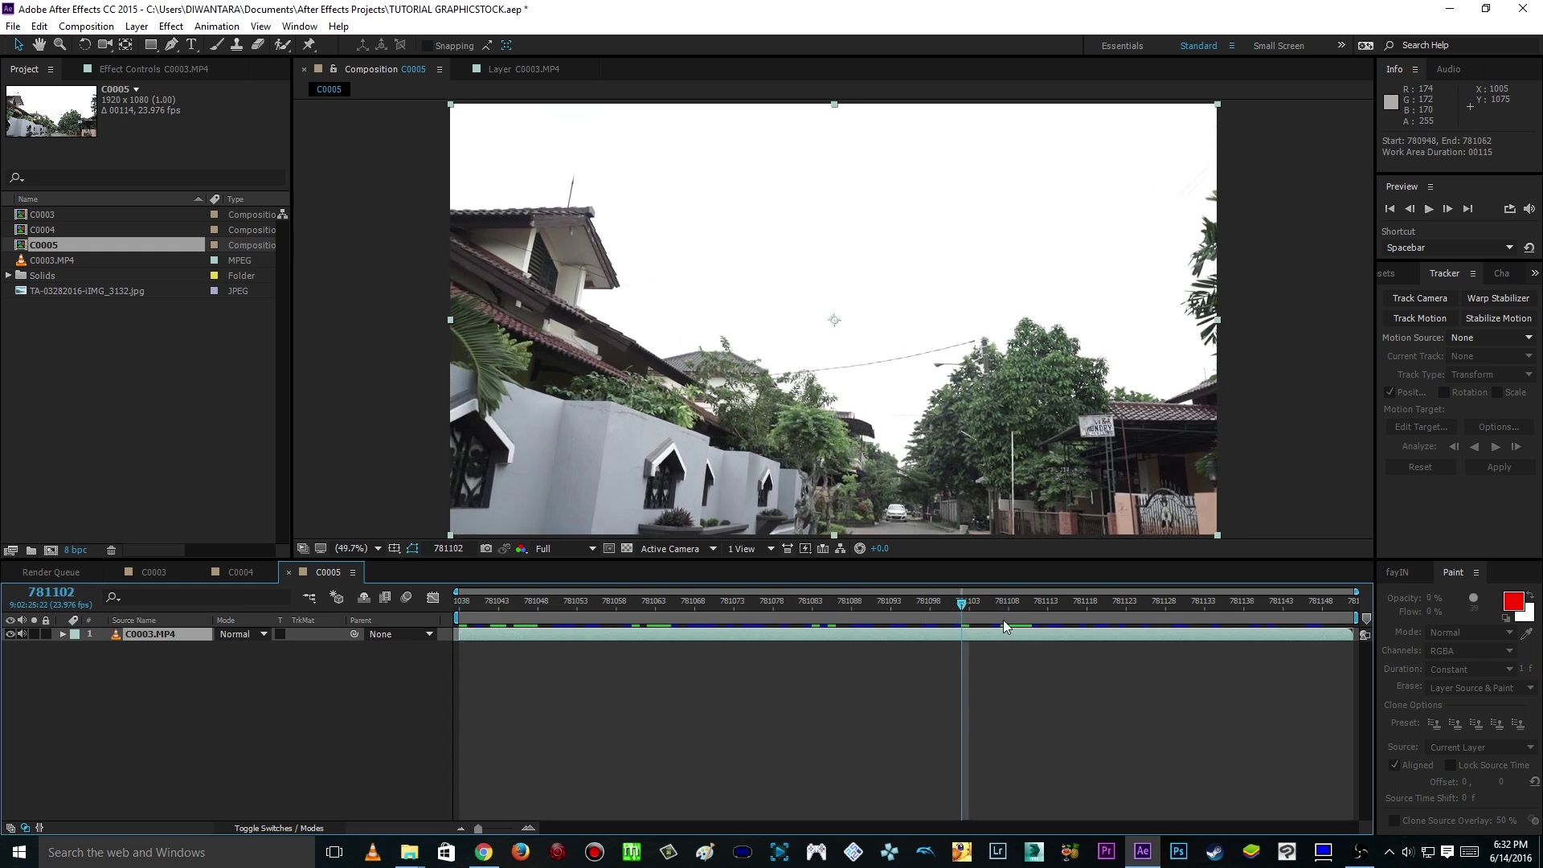
{"action": "key", "text": "n"}
{"action": "left_click_drag", "start_coordinate": [949, 622], "coordinate": [452, 626]}
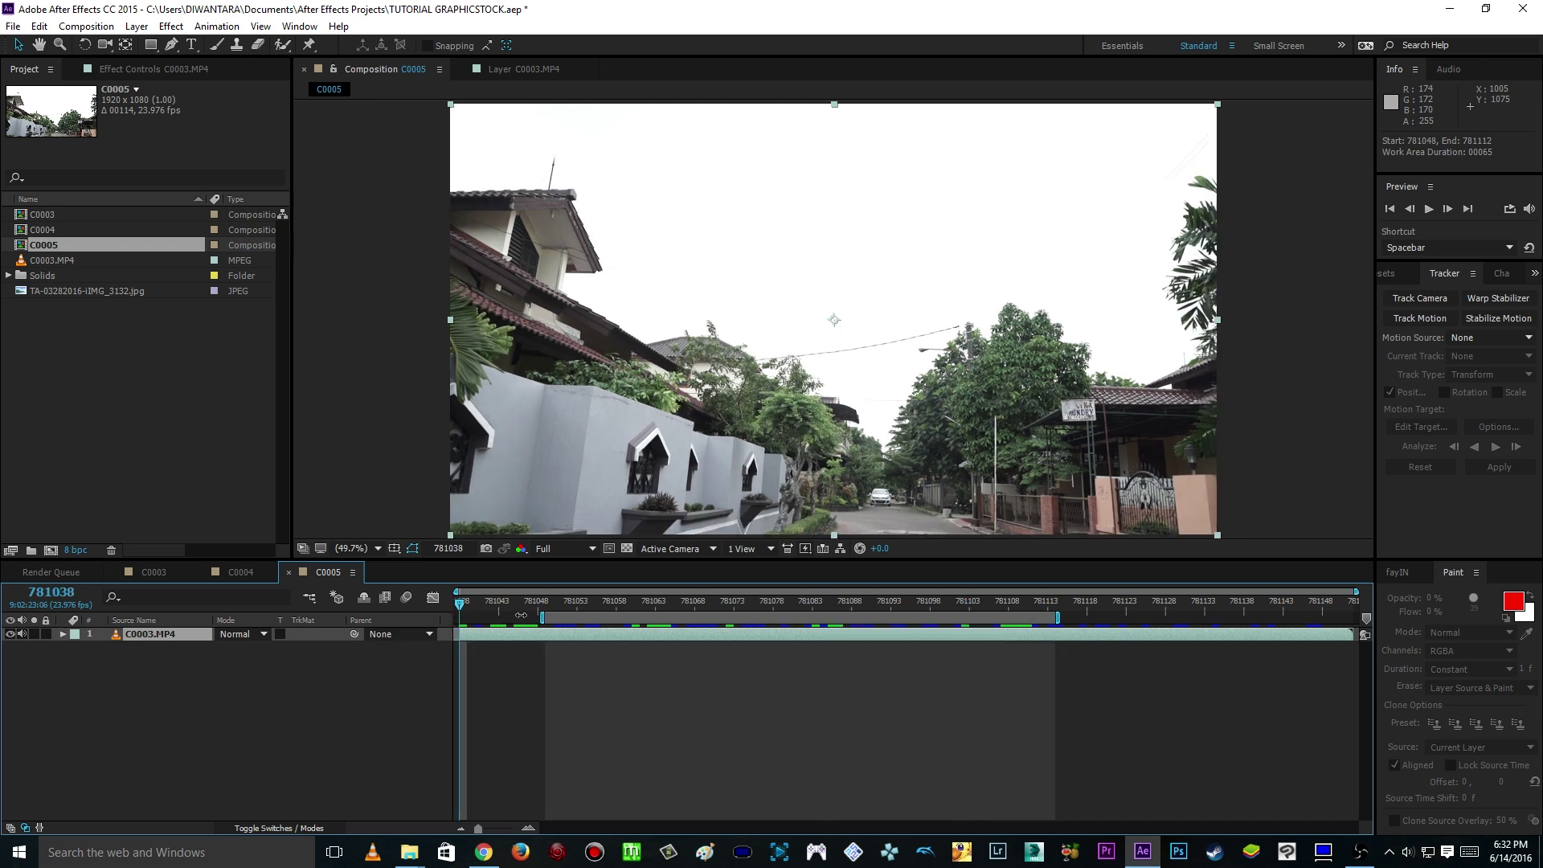
{"action": "left_click", "coordinate": [970, 604]}
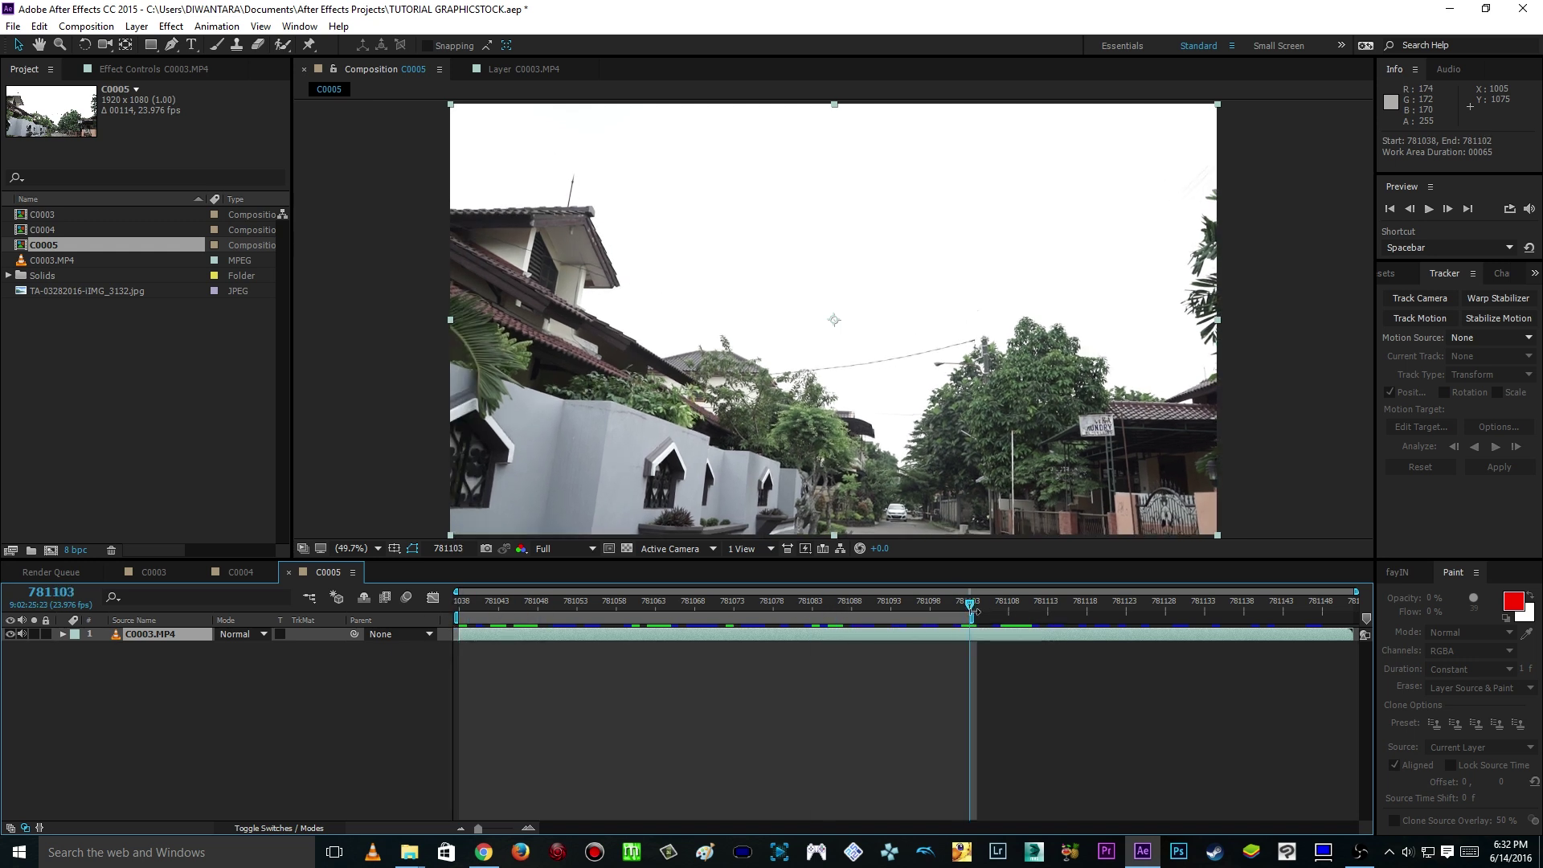
{"action": "mouse_move", "coordinate": [971, 618]}
{"action": "left_mouse_down"}
{"action": "mouse_move", "coordinate": [1353, 619]}
{"action": "mouse_move", "coordinate": [976, 623]}
{"action": "left_mouse_up"}
{"action": "right_click", "coordinate": [901, 620]}
{"action": "left_click", "coordinate": [934, 668]}
{"action": "left_click_drag", "start_coordinate": [523, 603], "coordinate": [459, 631]}
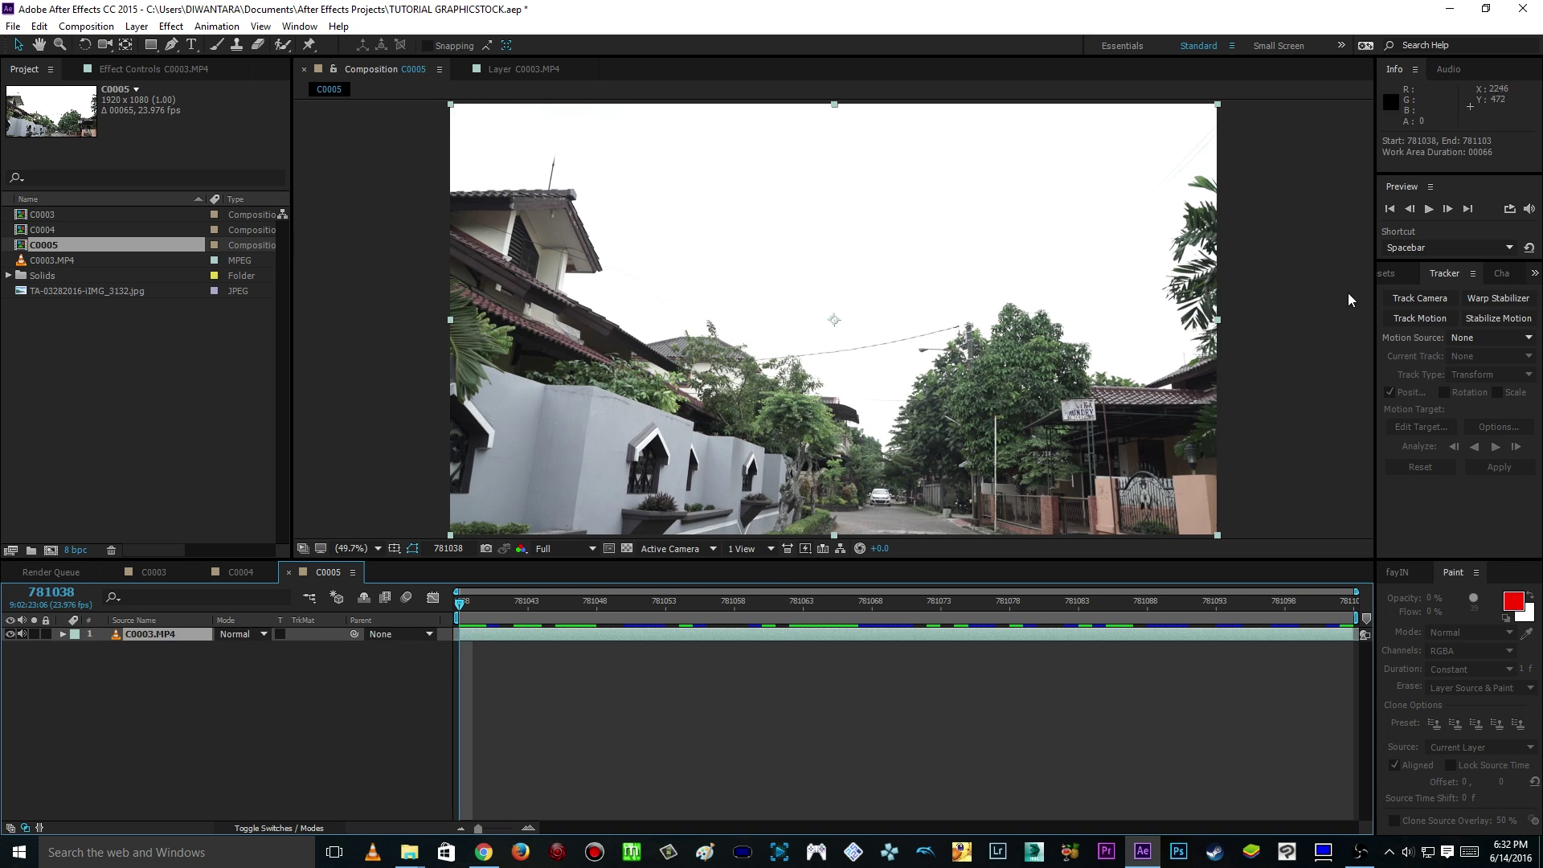
Step: Search Effects & Presets for 'luma key' and drag Luma Key onto C0003.MP4
{"action": "left_click", "coordinate": [1391, 274]}
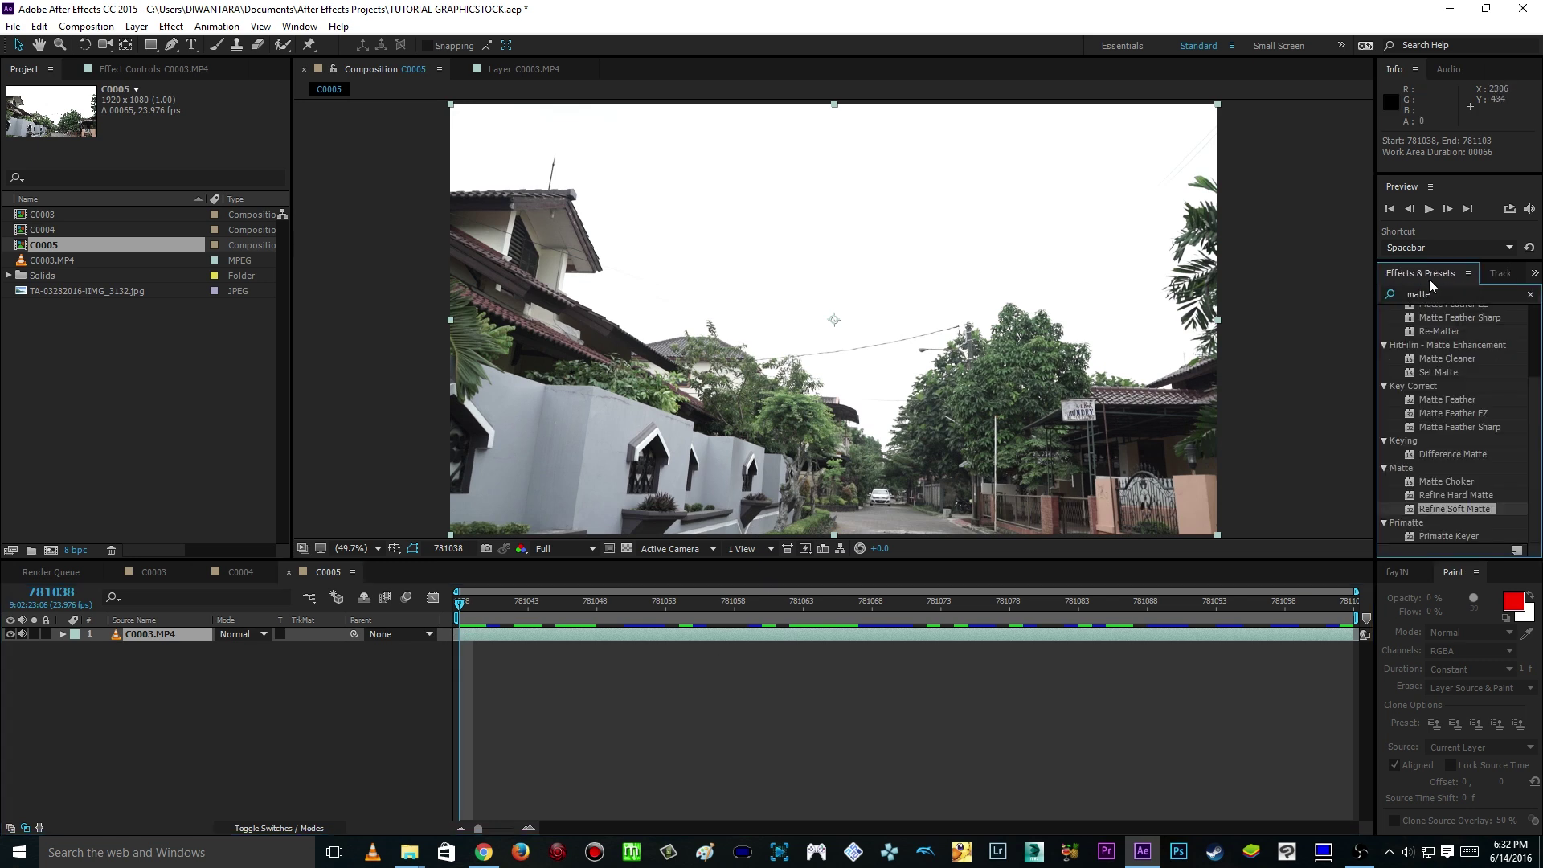
{"action": "left_click", "coordinate": [1530, 295]}
{"action": "scroll", "coordinate": [1458, 339], "scroll_direction": "up", "scroll_amount": 3}
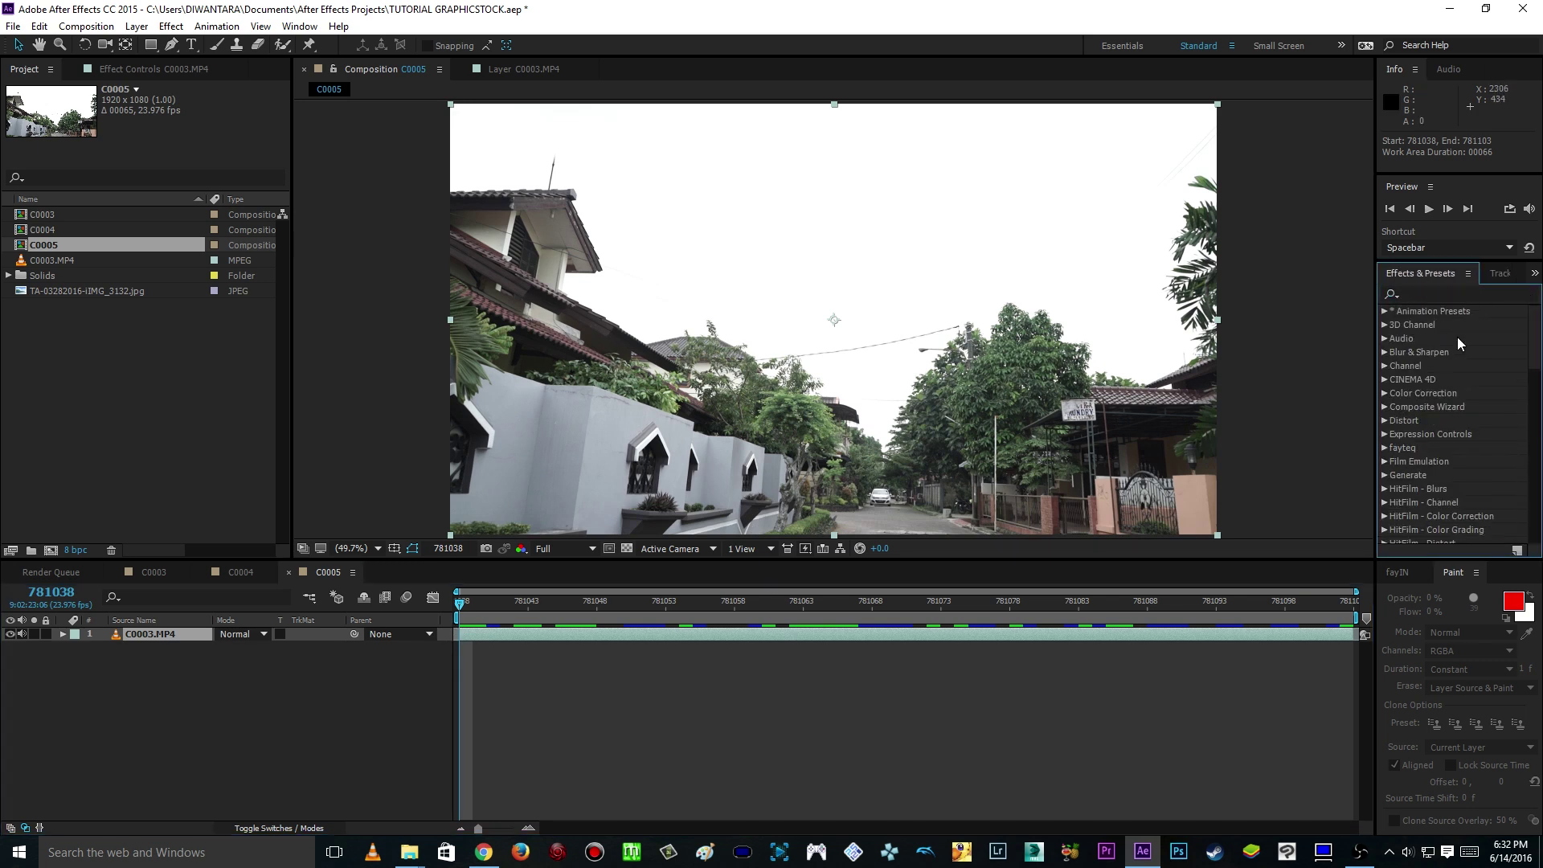
{"action": "left_click", "coordinate": [300, 25]}
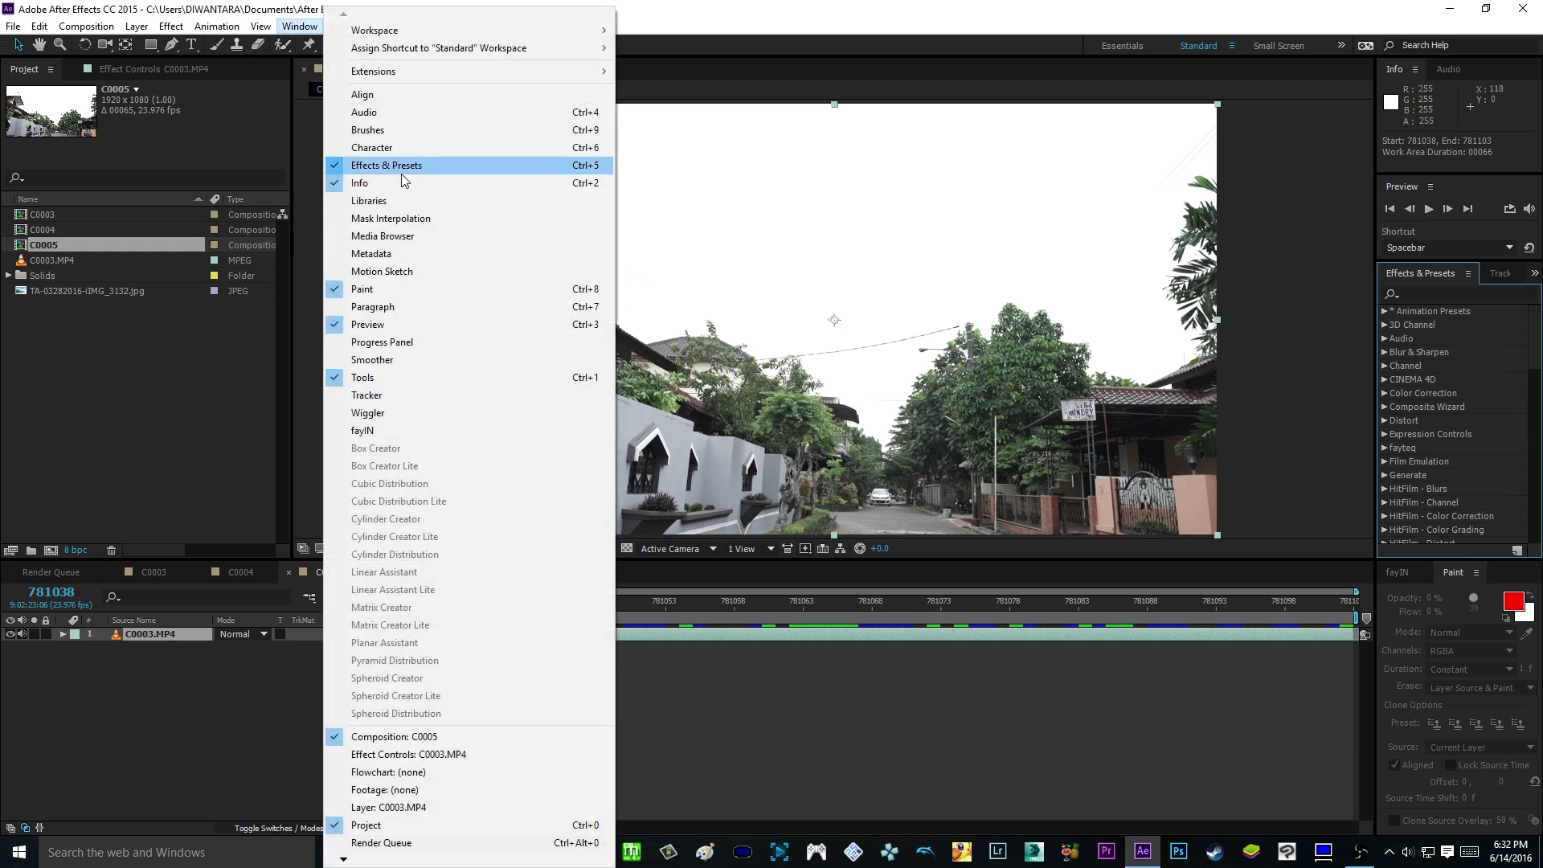
{"action": "left_click", "coordinate": [1433, 294]}
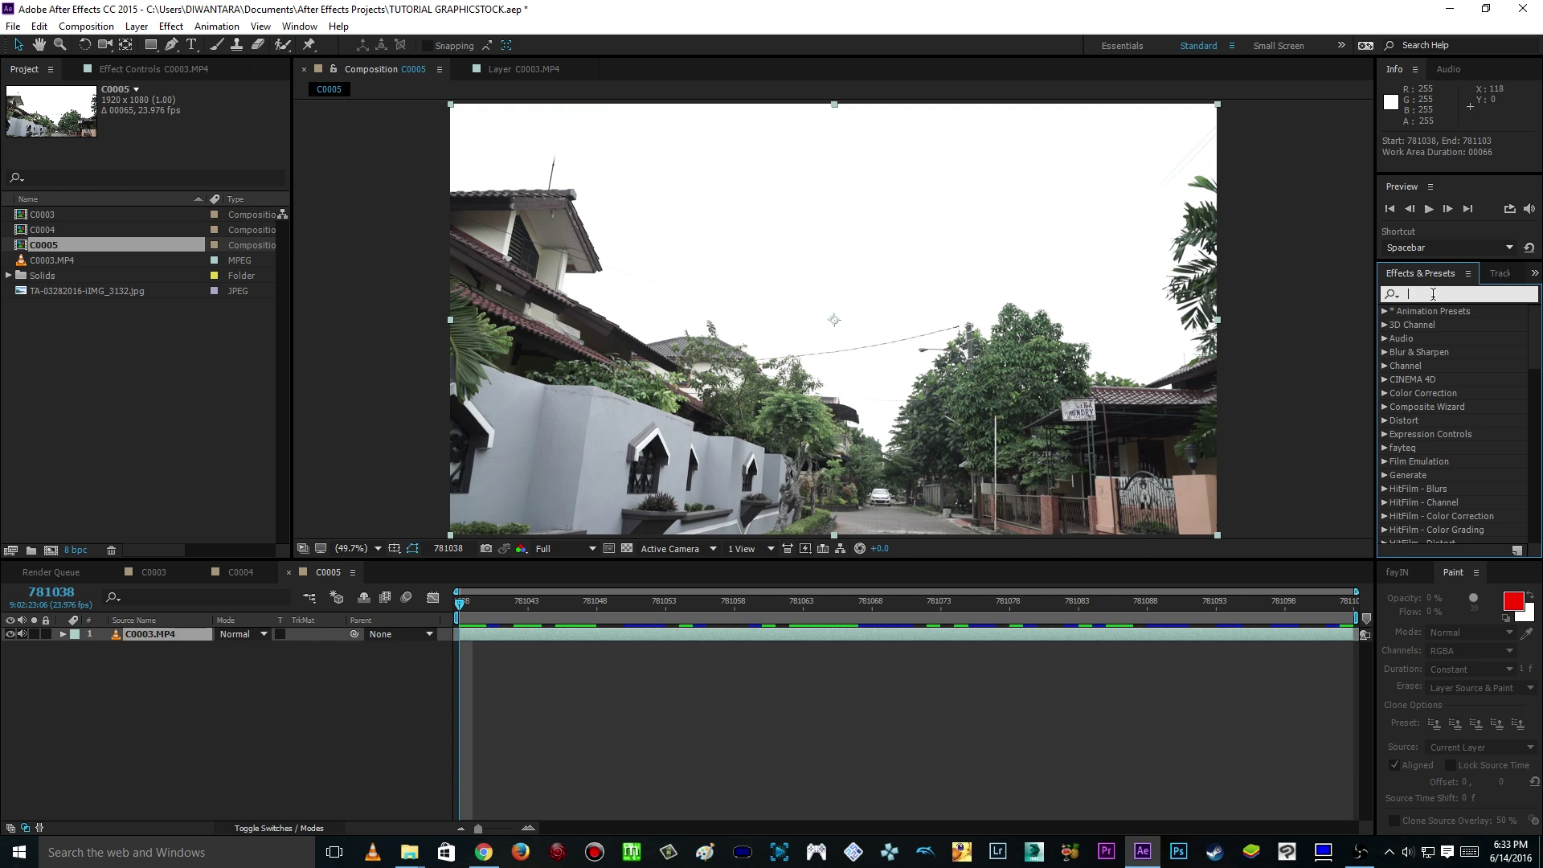
{"action": "type", "text": "luma key"}
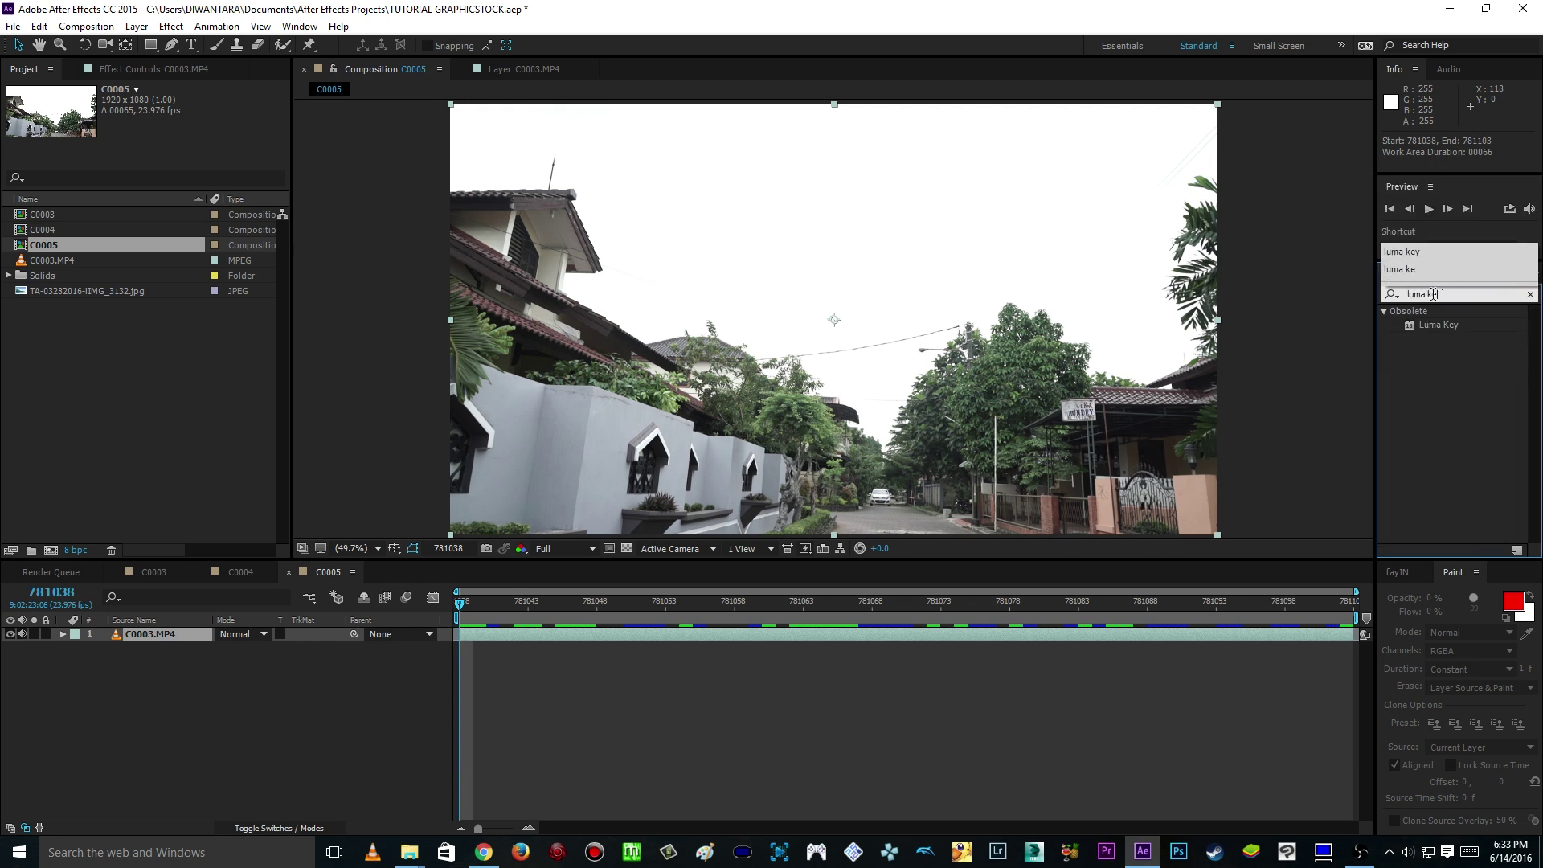
{"action": "left_click_drag", "start_coordinate": [1439, 326], "coordinate": [190, 643]}
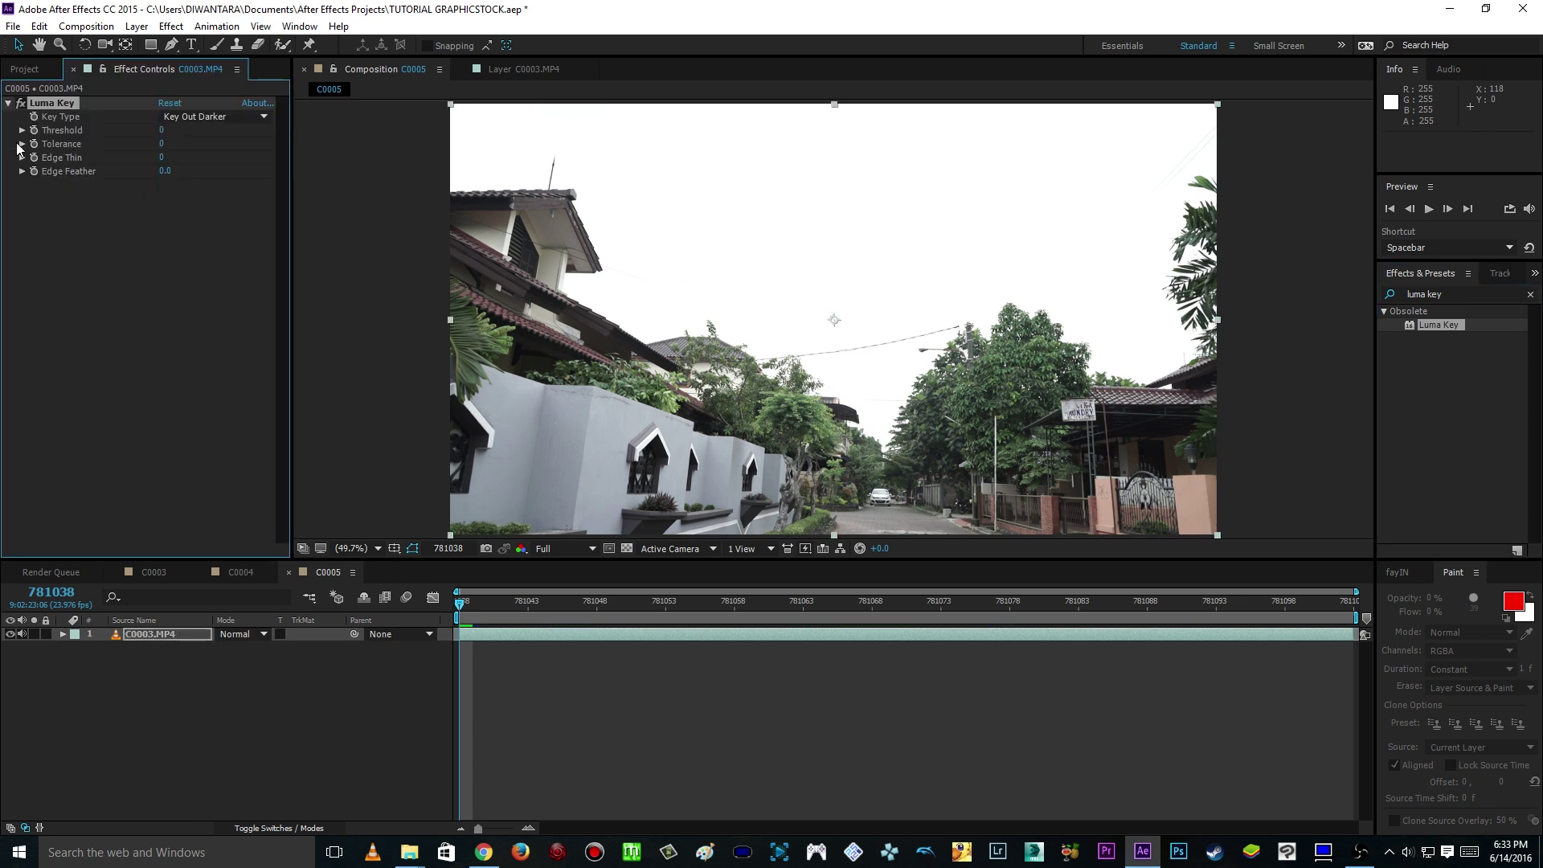
Step: Place TA-03282016-IMG_3132.jpg beneath C0003.MP4 and show the clip's Luma Key controls
{"action": "left_click", "coordinate": [26, 71]}
{"action": "left_click", "coordinate": [79, 292]}
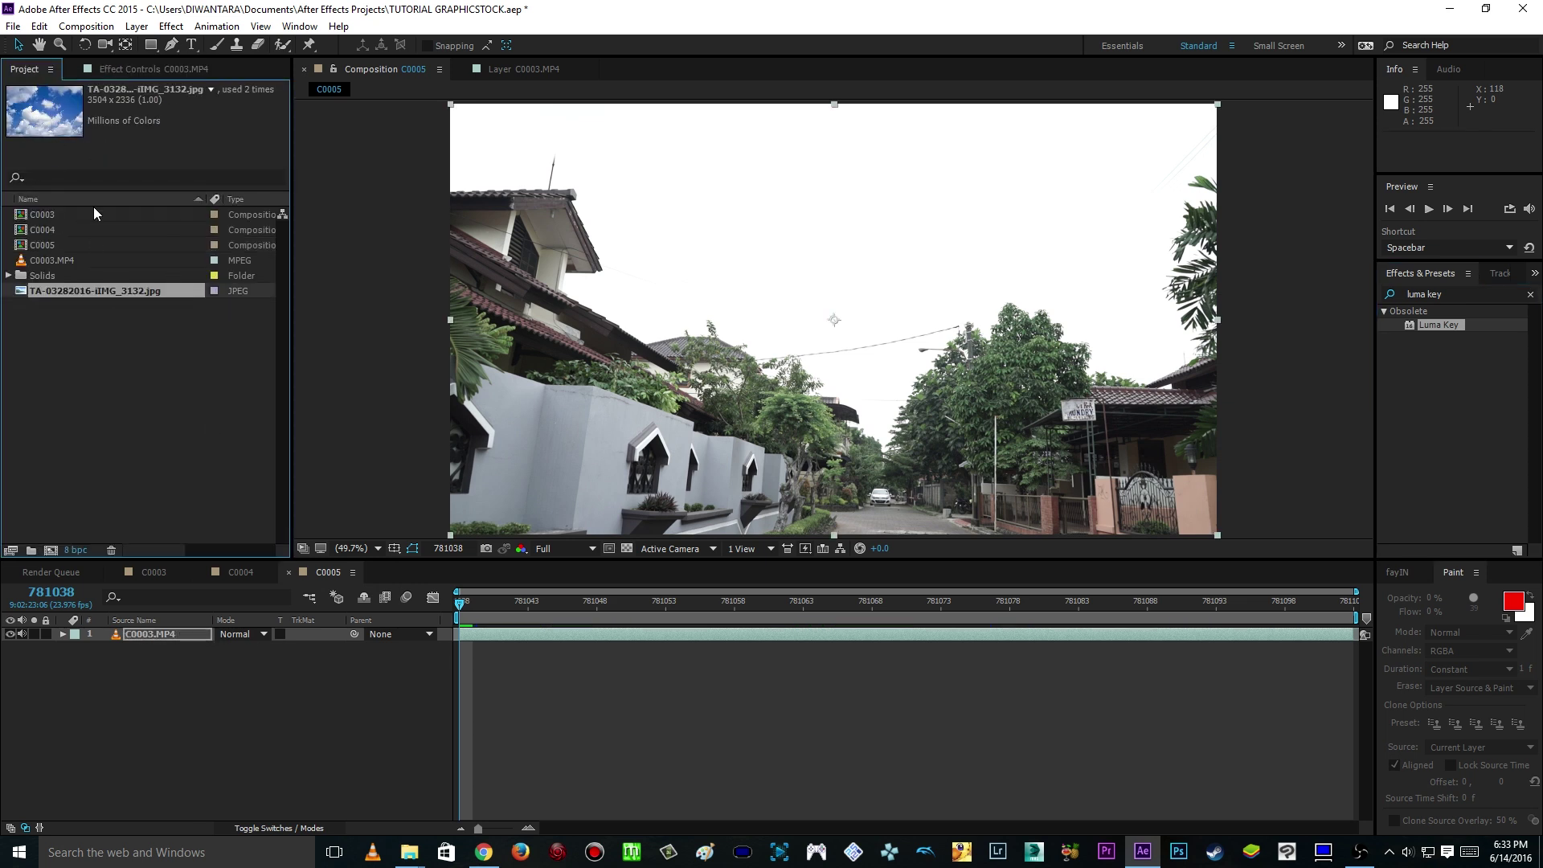
{"action": "left_click_drag", "start_coordinate": [74, 291], "coordinate": [164, 648]}
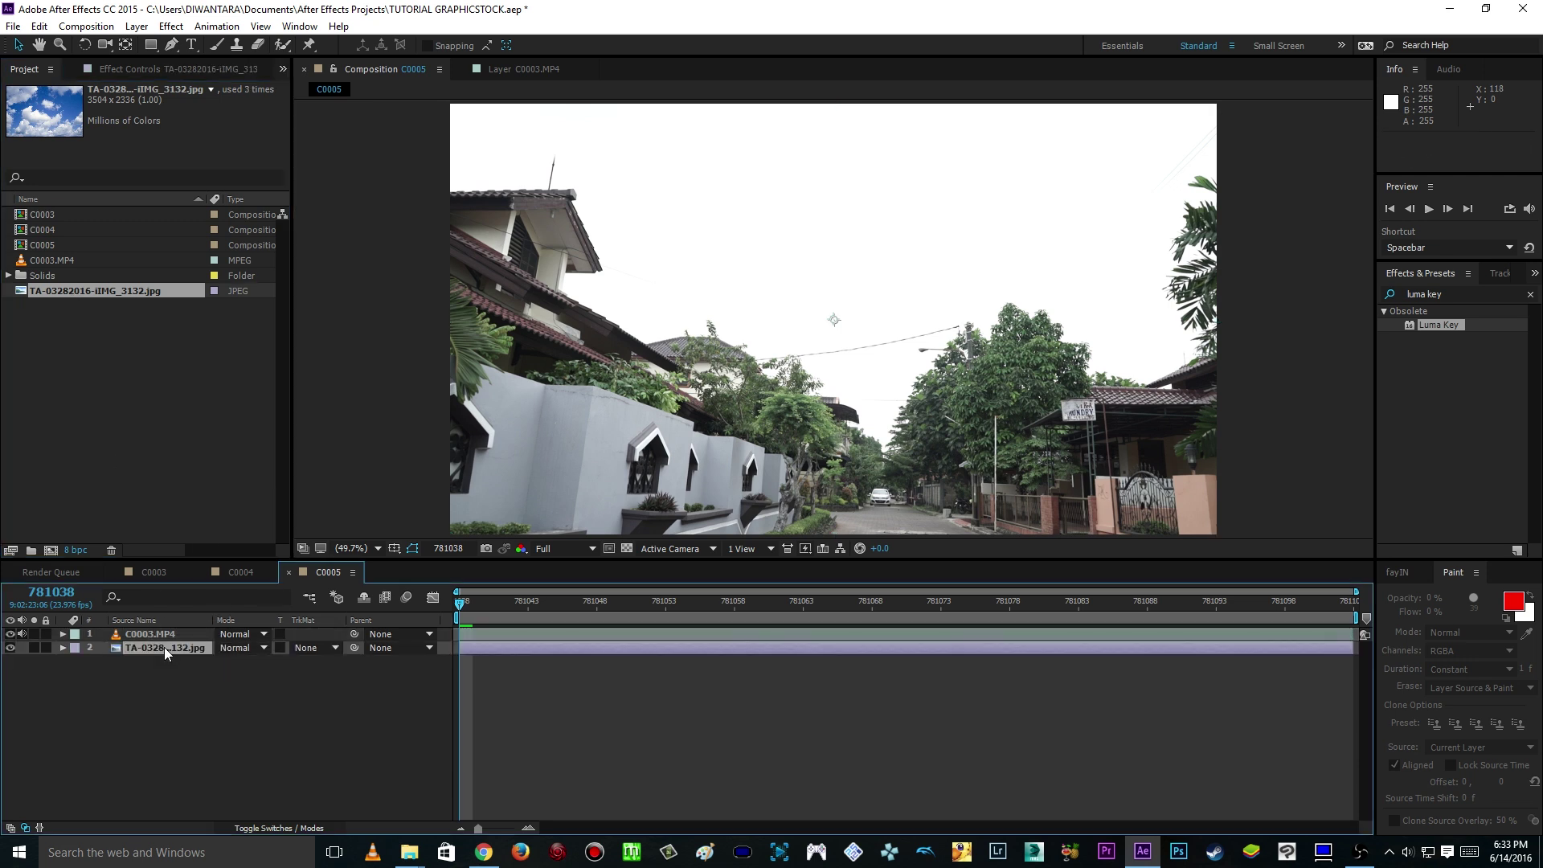
{"action": "left_click", "coordinate": [135, 634]}
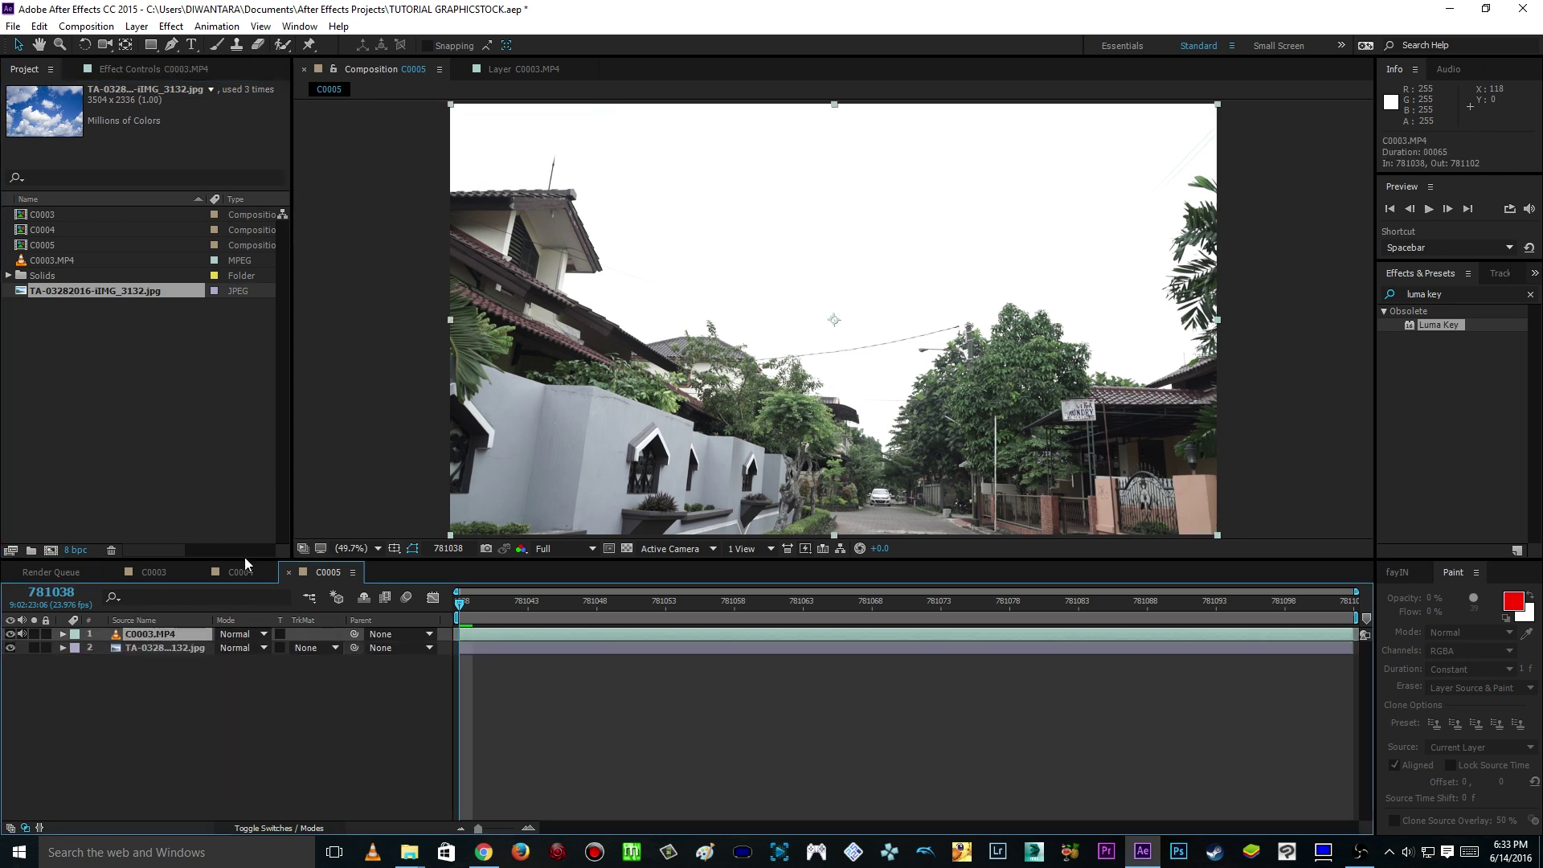
{"action": "left_click", "coordinate": [126, 67]}
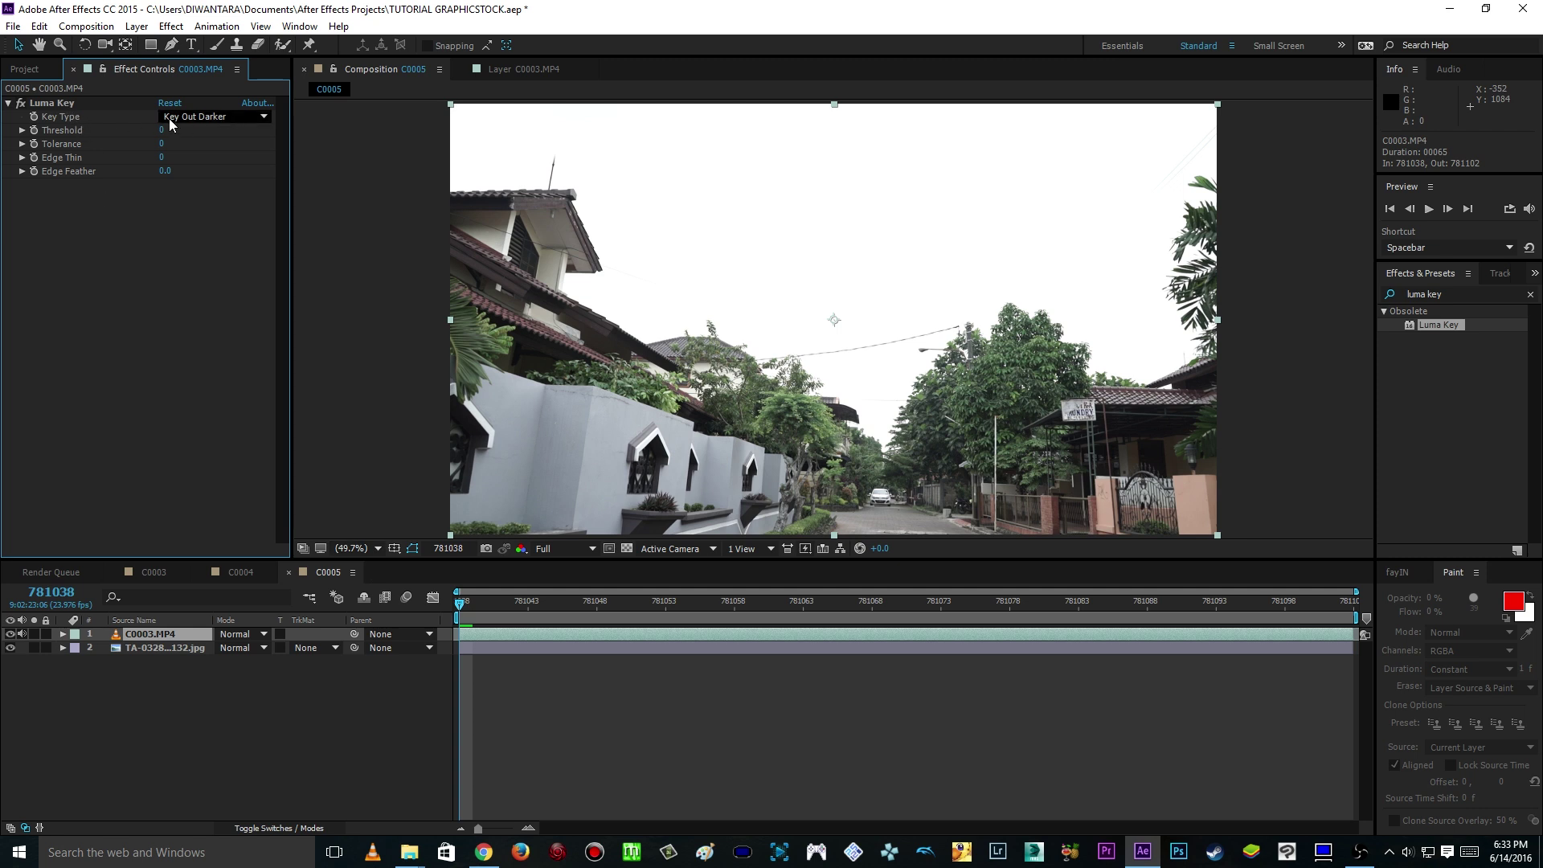
Step: Set Luma Key on the street clip to Key Out Brighter with Threshold 254
{"action": "left_click", "coordinate": [219, 117]}
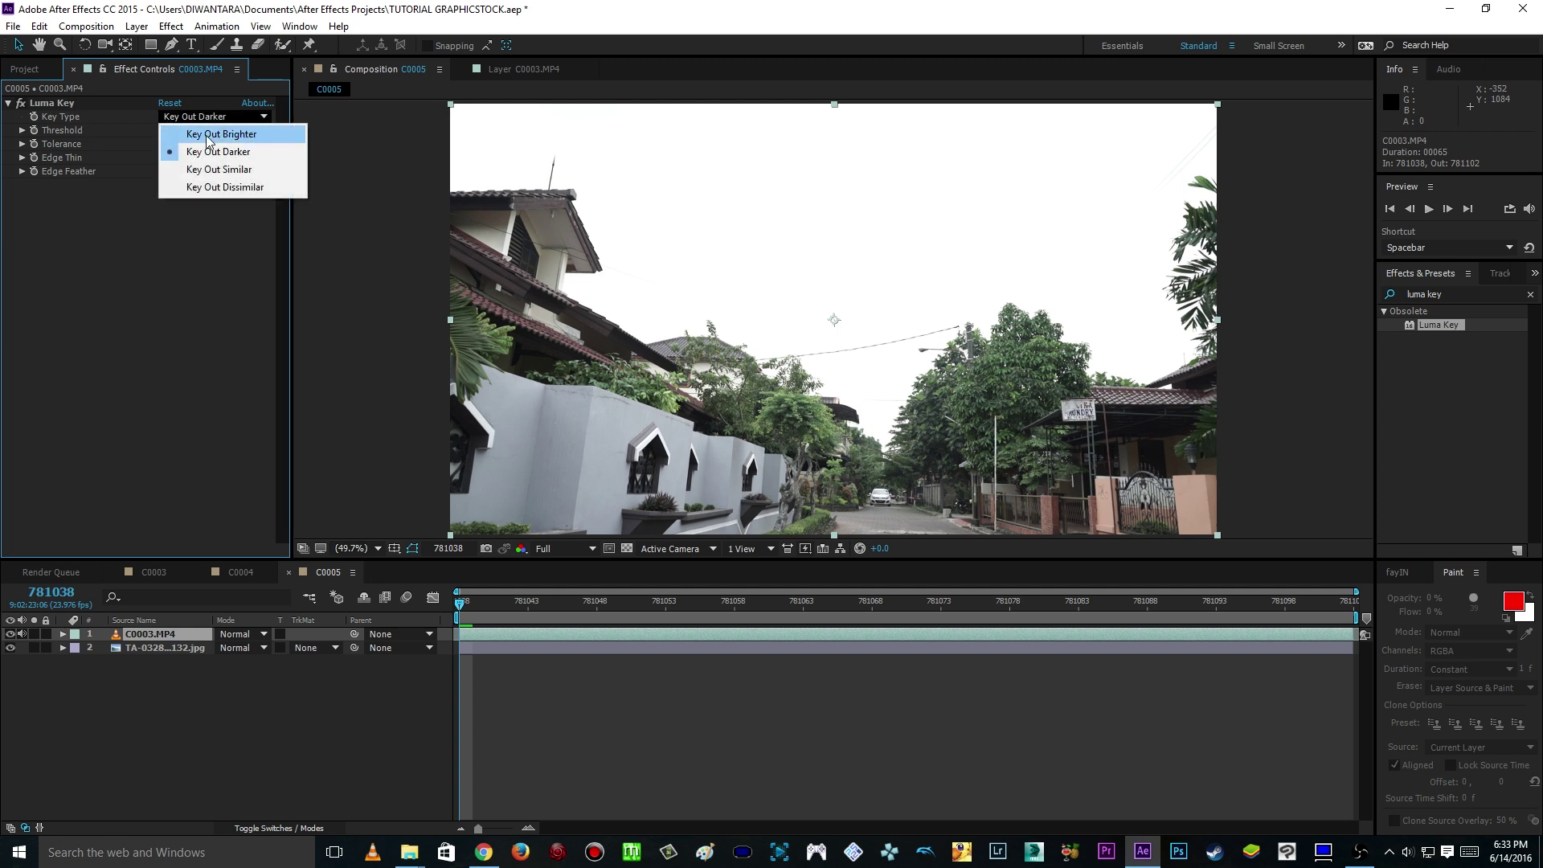
{"action": "left_click", "coordinate": [256, 134]}
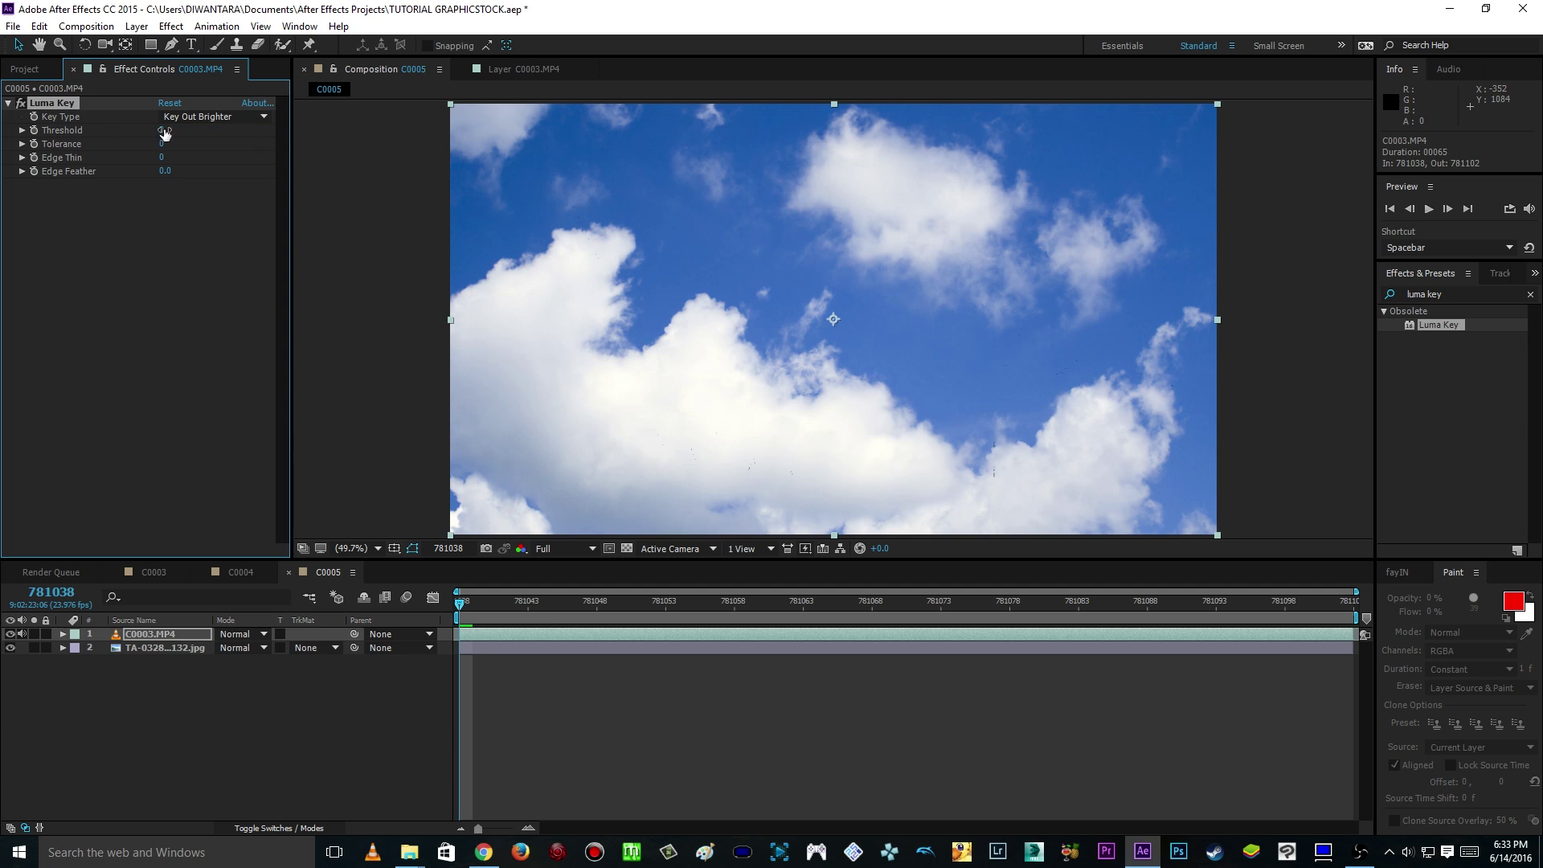
{"action": "left_click_drag", "start_coordinate": [164, 129], "coordinate": [350, 136]}
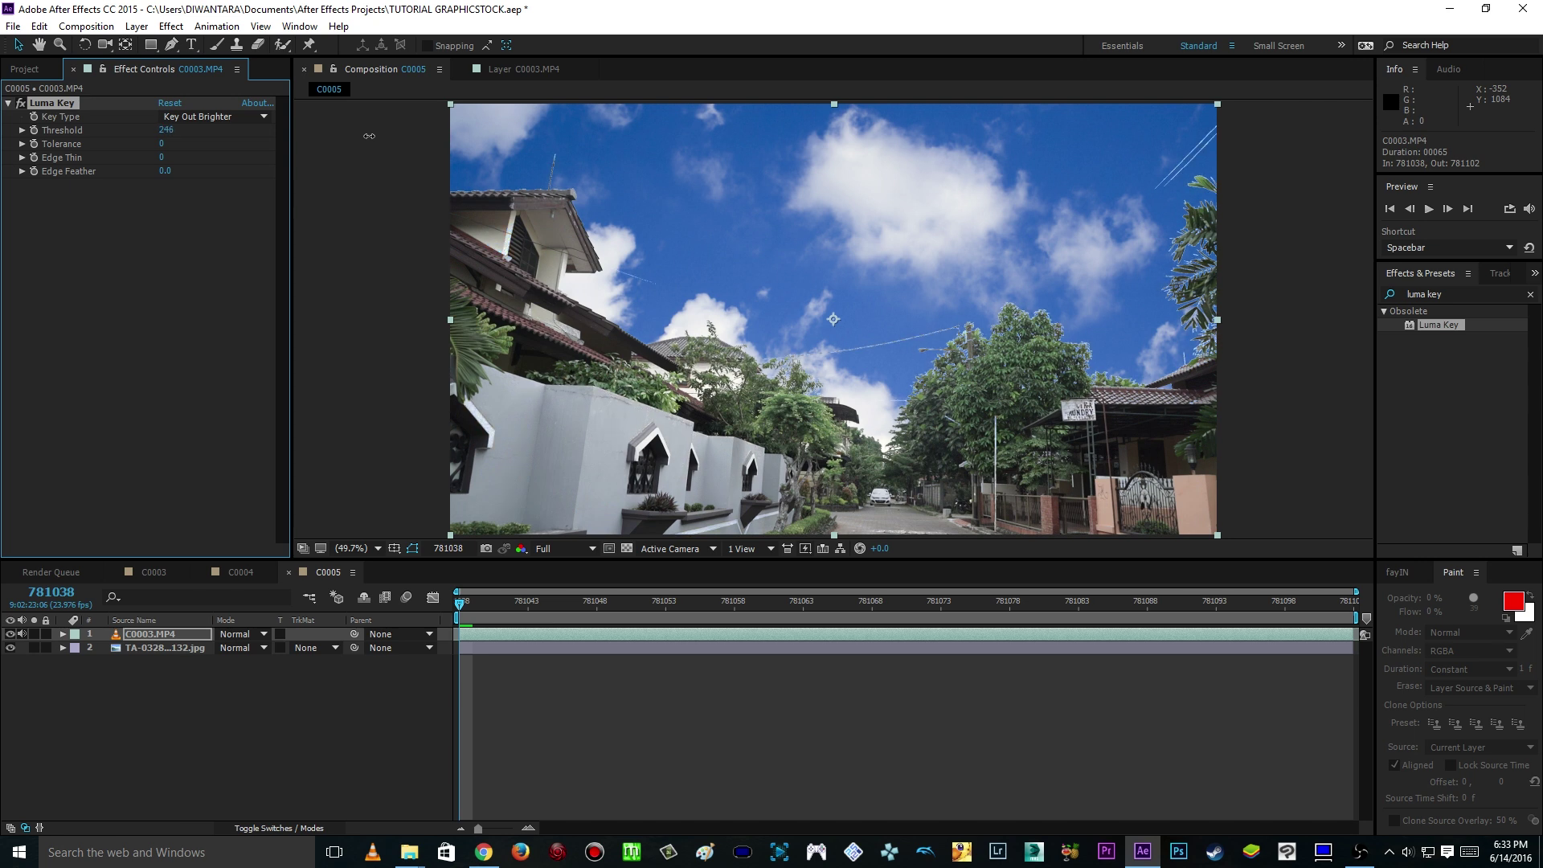
{"action": "left_click_drag", "start_coordinate": [368, 135], "coordinate": [377, 133]}
{"action": "left_click", "coordinate": [174, 648]}
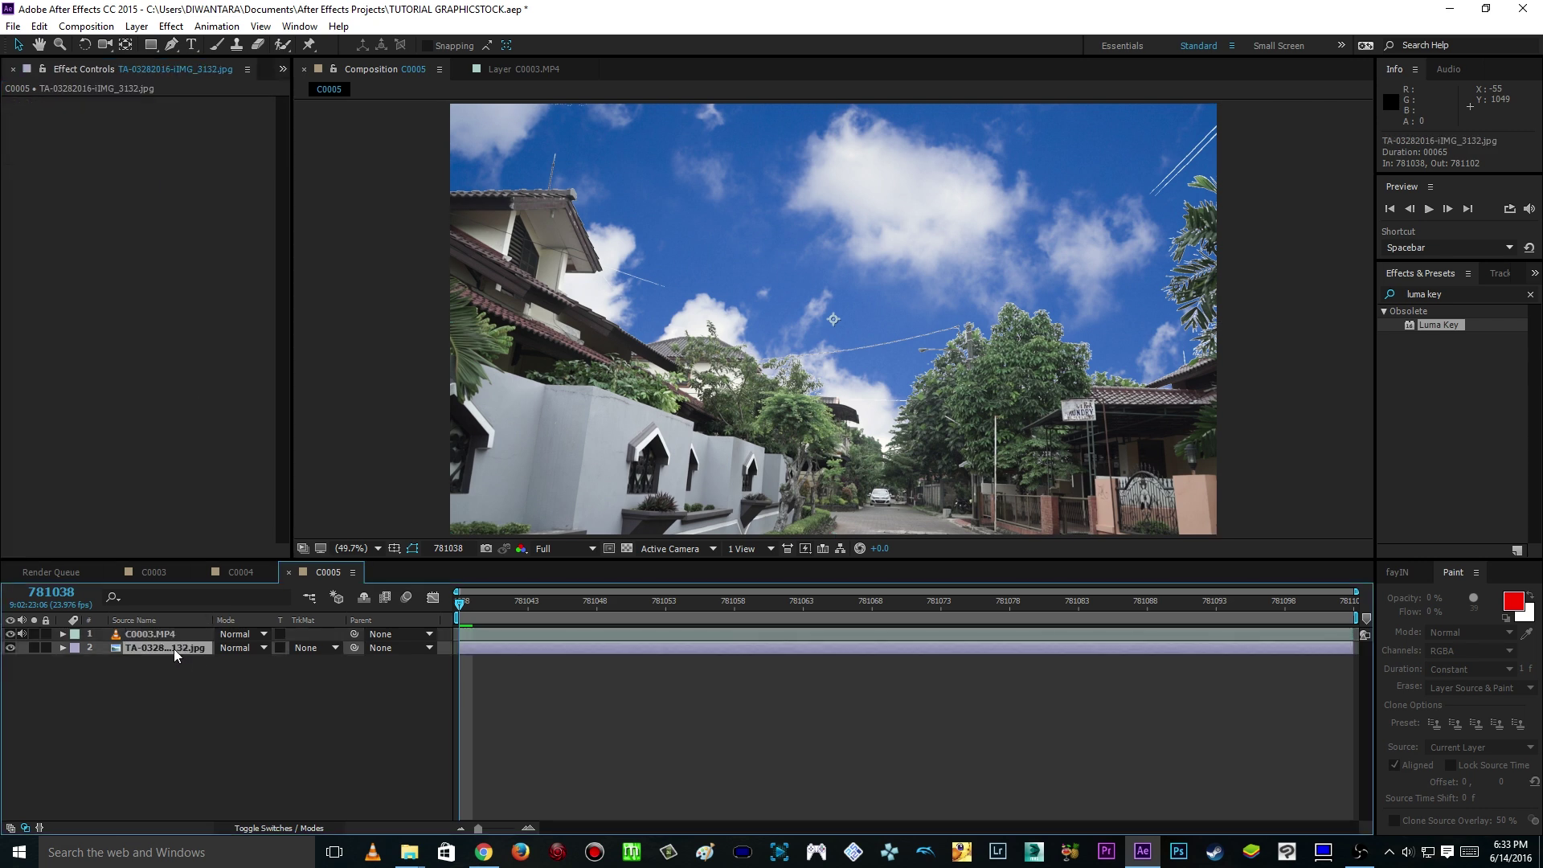
{"action": "left_click", "coordinate": [167, 634]}
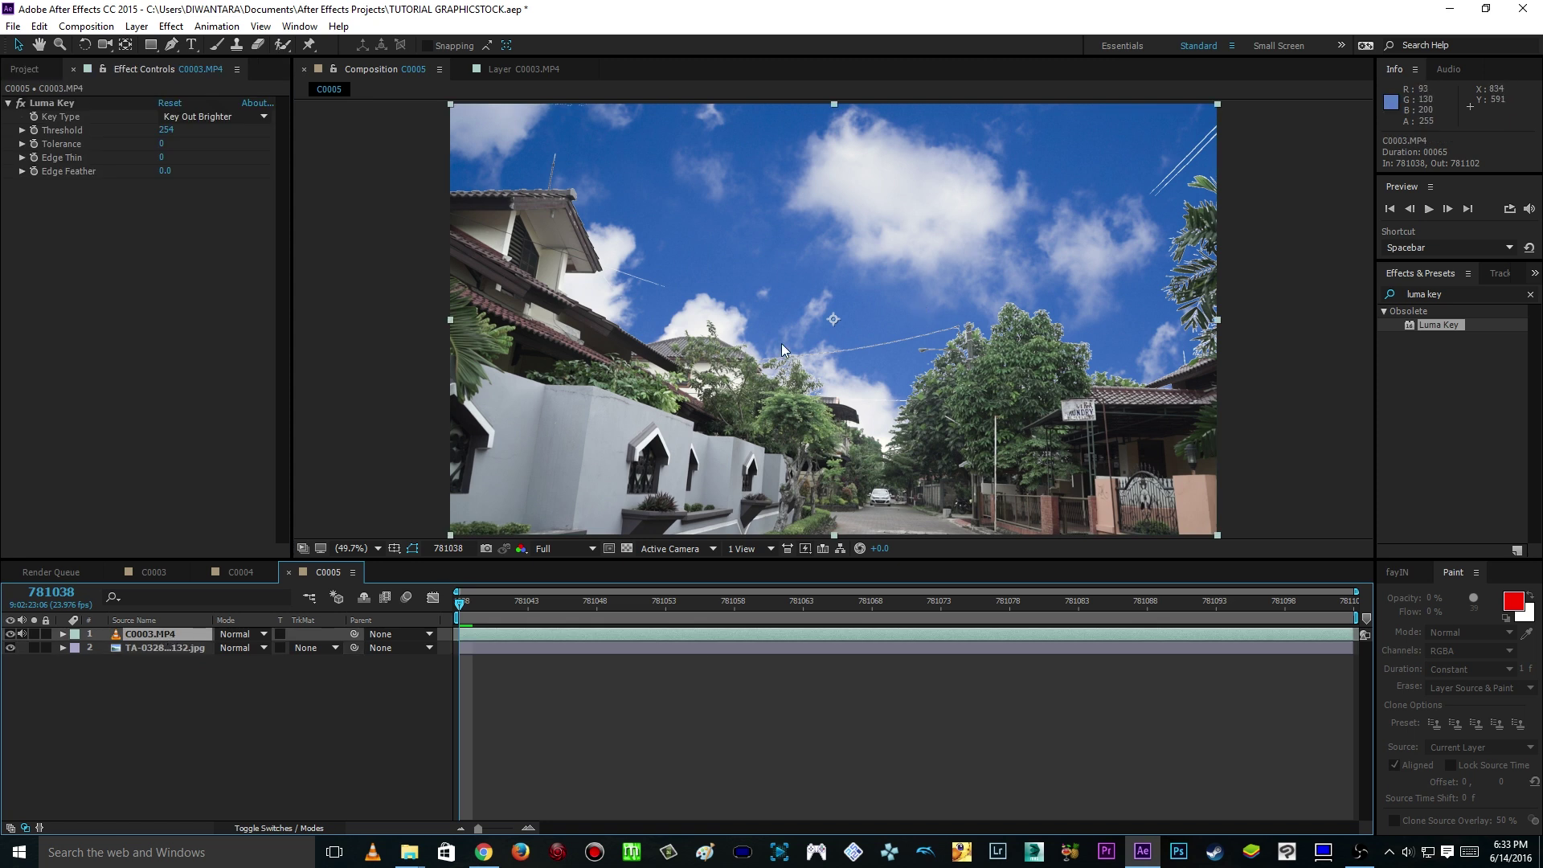
Step: Inspect the wire edge up close, then apply Refine Soft Matte from a 'matte' search to C0003.MP4
{"action": "scroll", "coordinate": [924, 377], "scroll_direction": "up", "scroll_amount": 6}
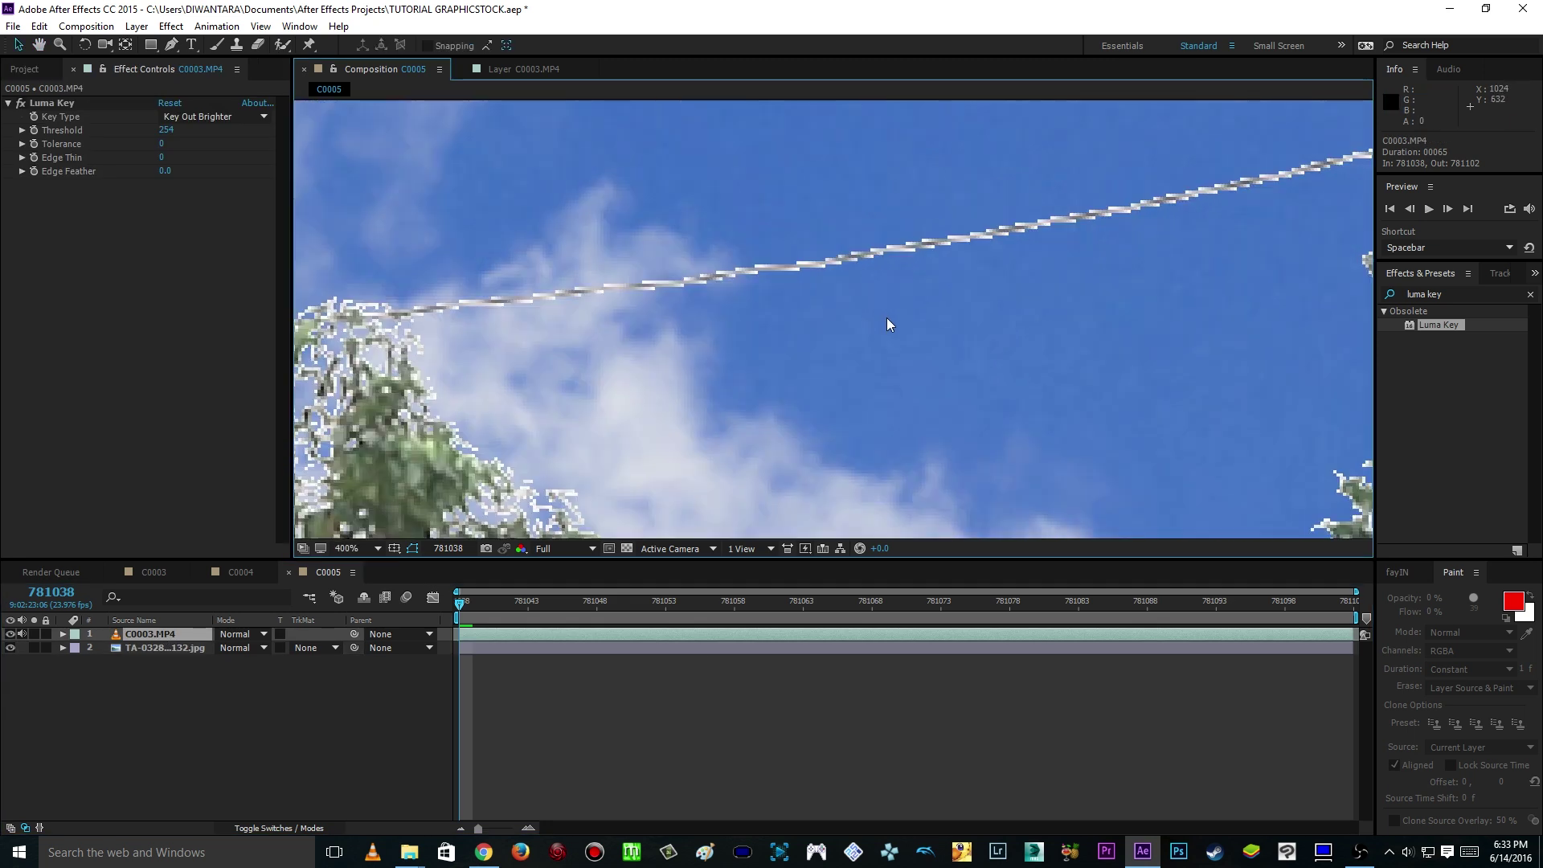
{"action": "left_click_drag", "start_coordinate": [764, 310], "coordinate": [812, 338]}
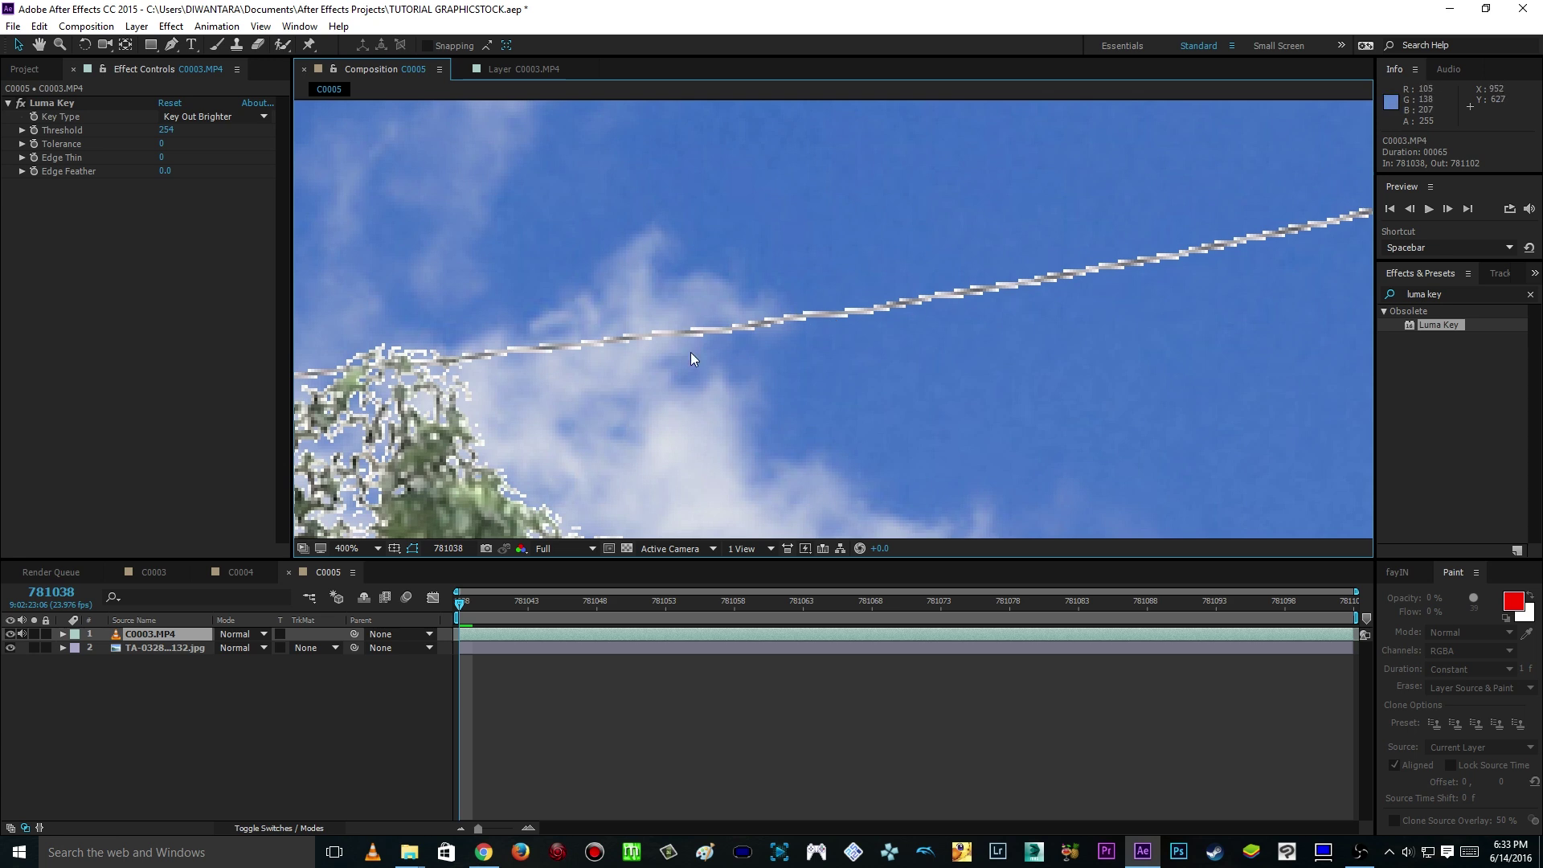
{"action": "left_click", "coordinate": [1530, 296]}
{"action": "left_click", "coordinate": [1431, 291]}
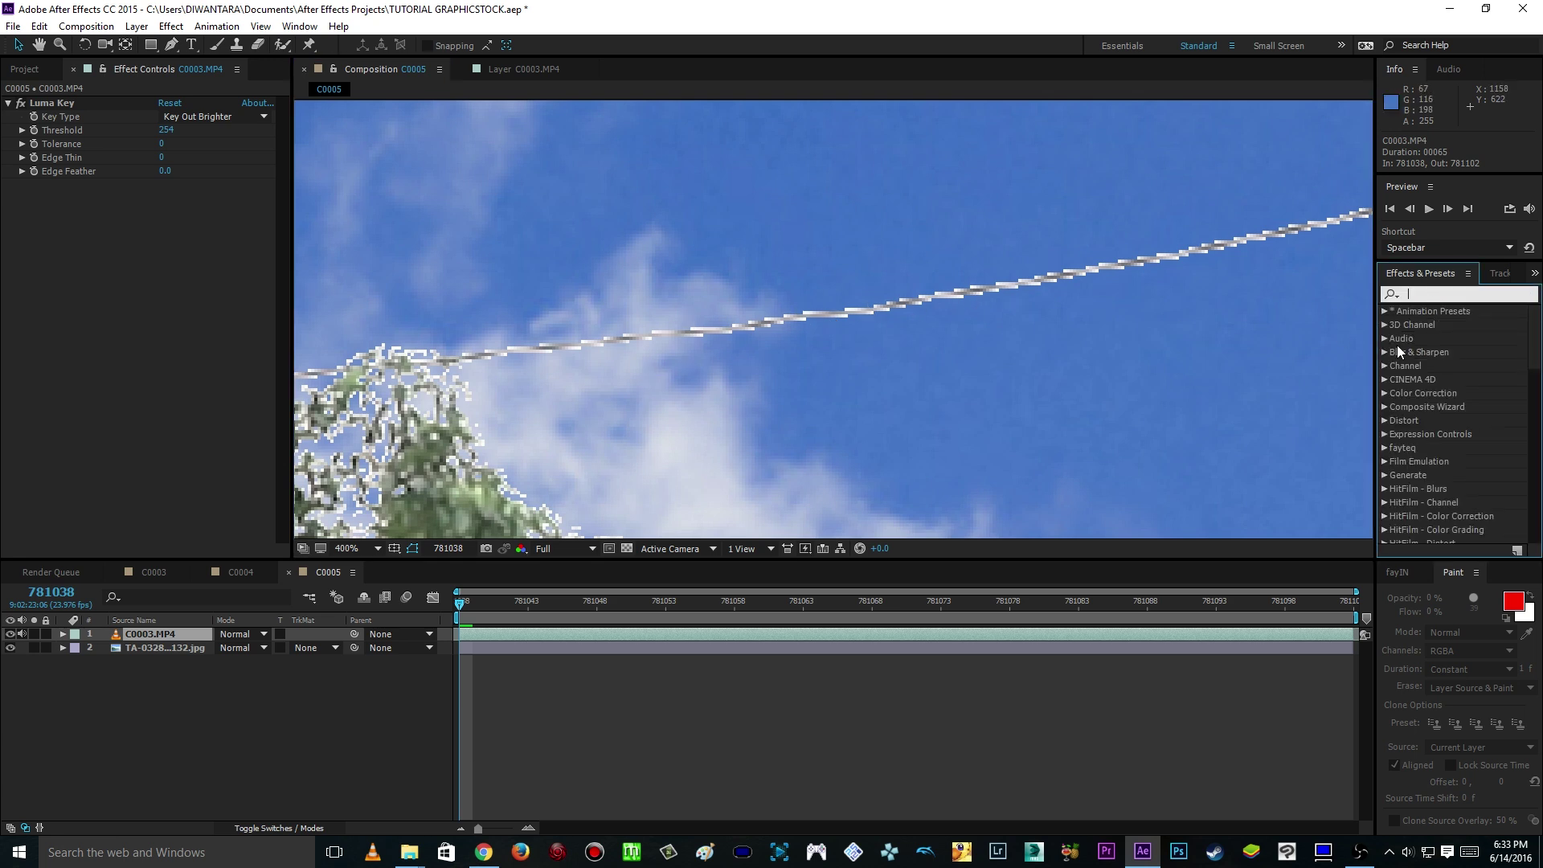
{"action": "type", "text": "matte"}
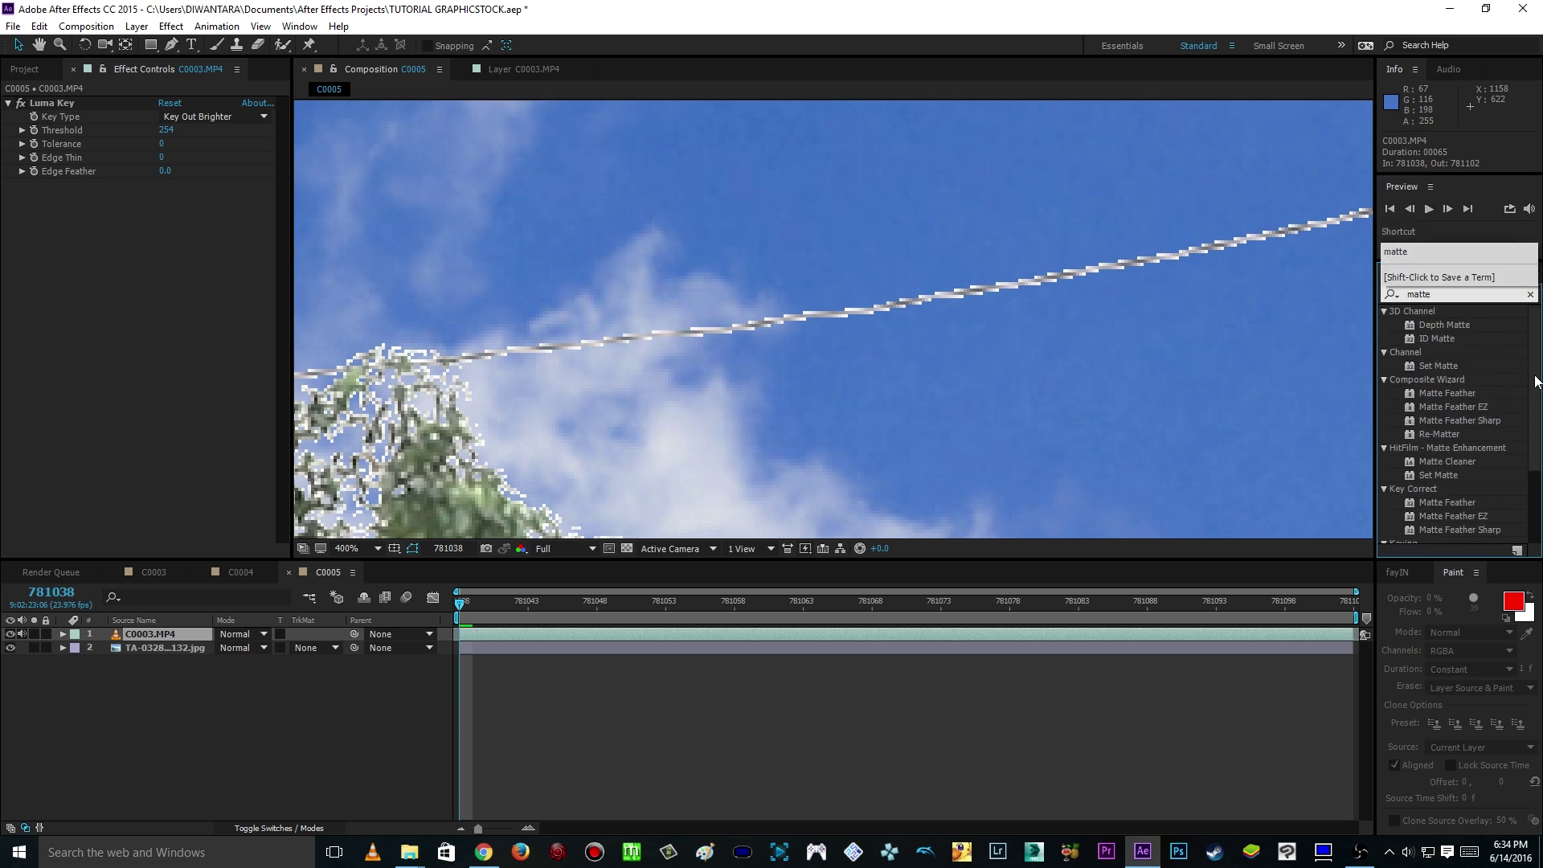
{"action": "left_click_drag", "start_coordinate": [1536, 382], "coordinate": [1537, 464]}
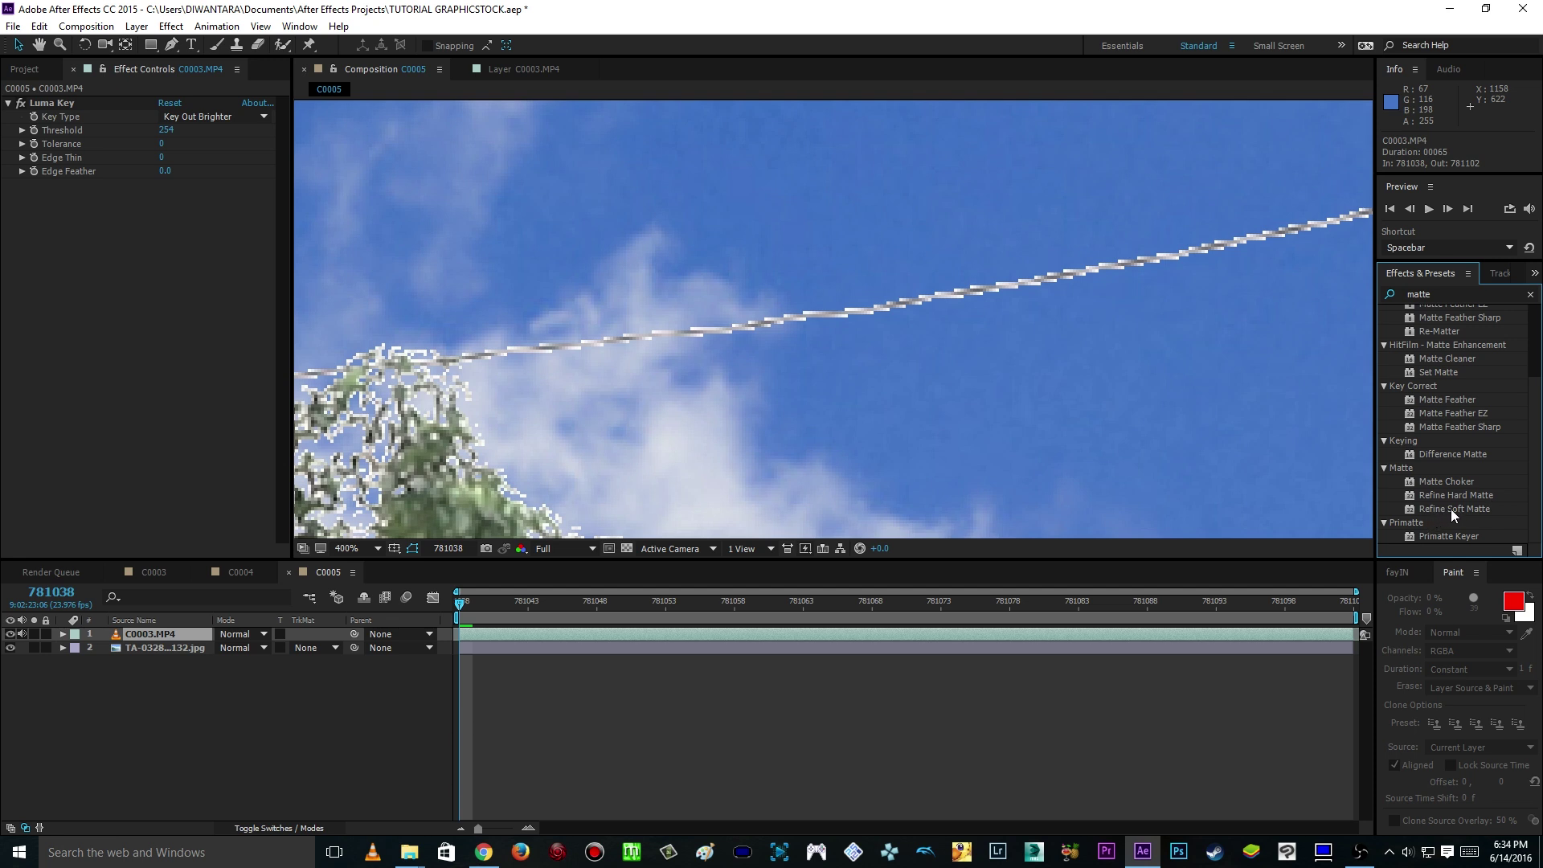
{"action": "left_click", "coordinate": [1482, 509]}
{"action": "left_click_drag", "start_coordinate": [1453, 508], "coordinate": [649, 633]}
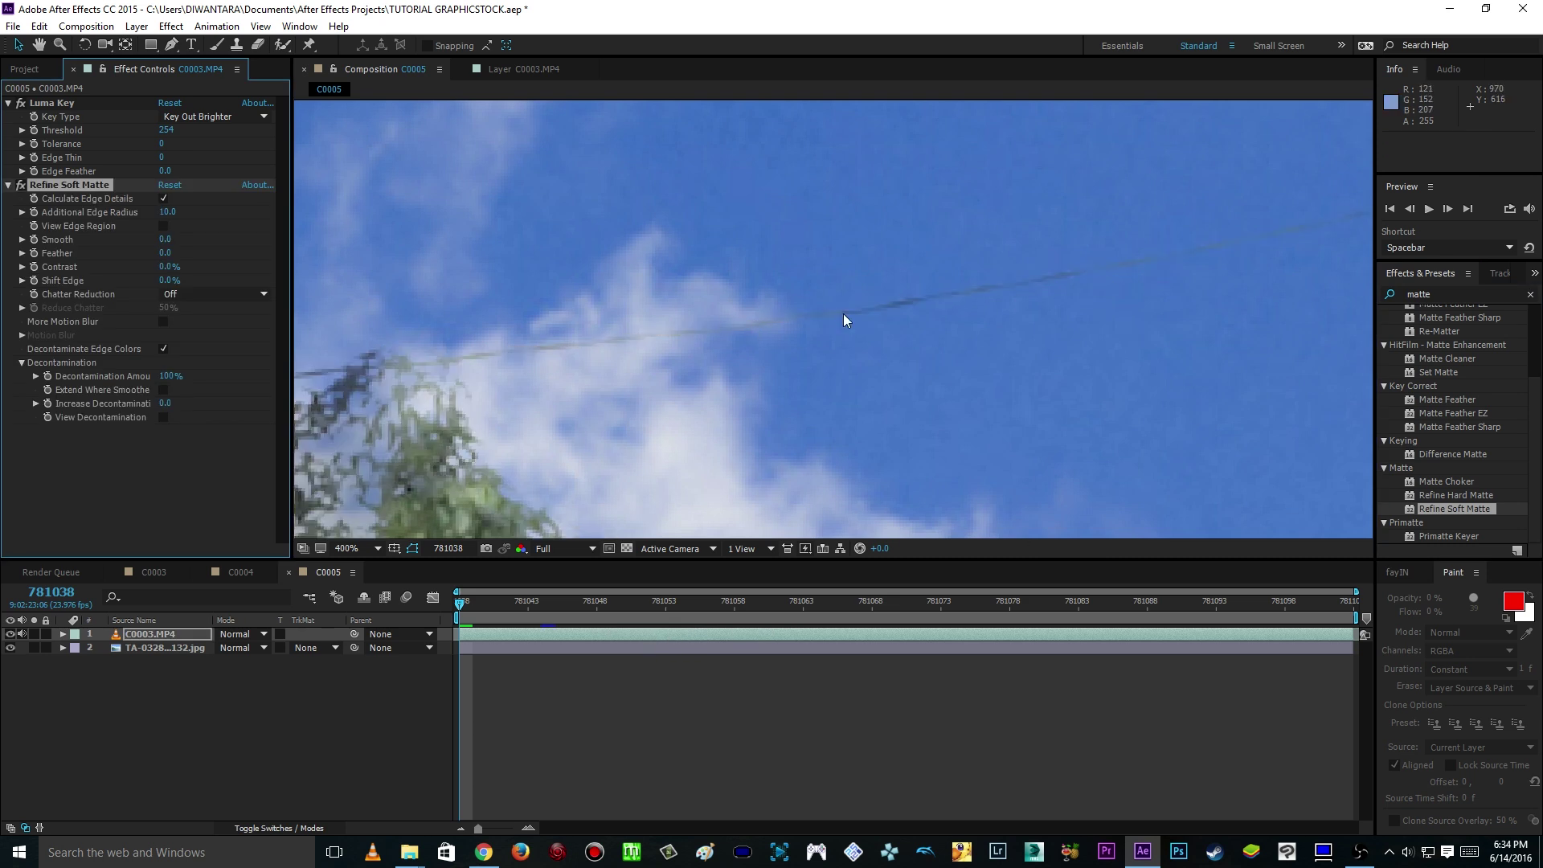
{"action": "scroll", "coordinate": [1043, 313], "scroll_direction": "down", "scroll_amount": 6}
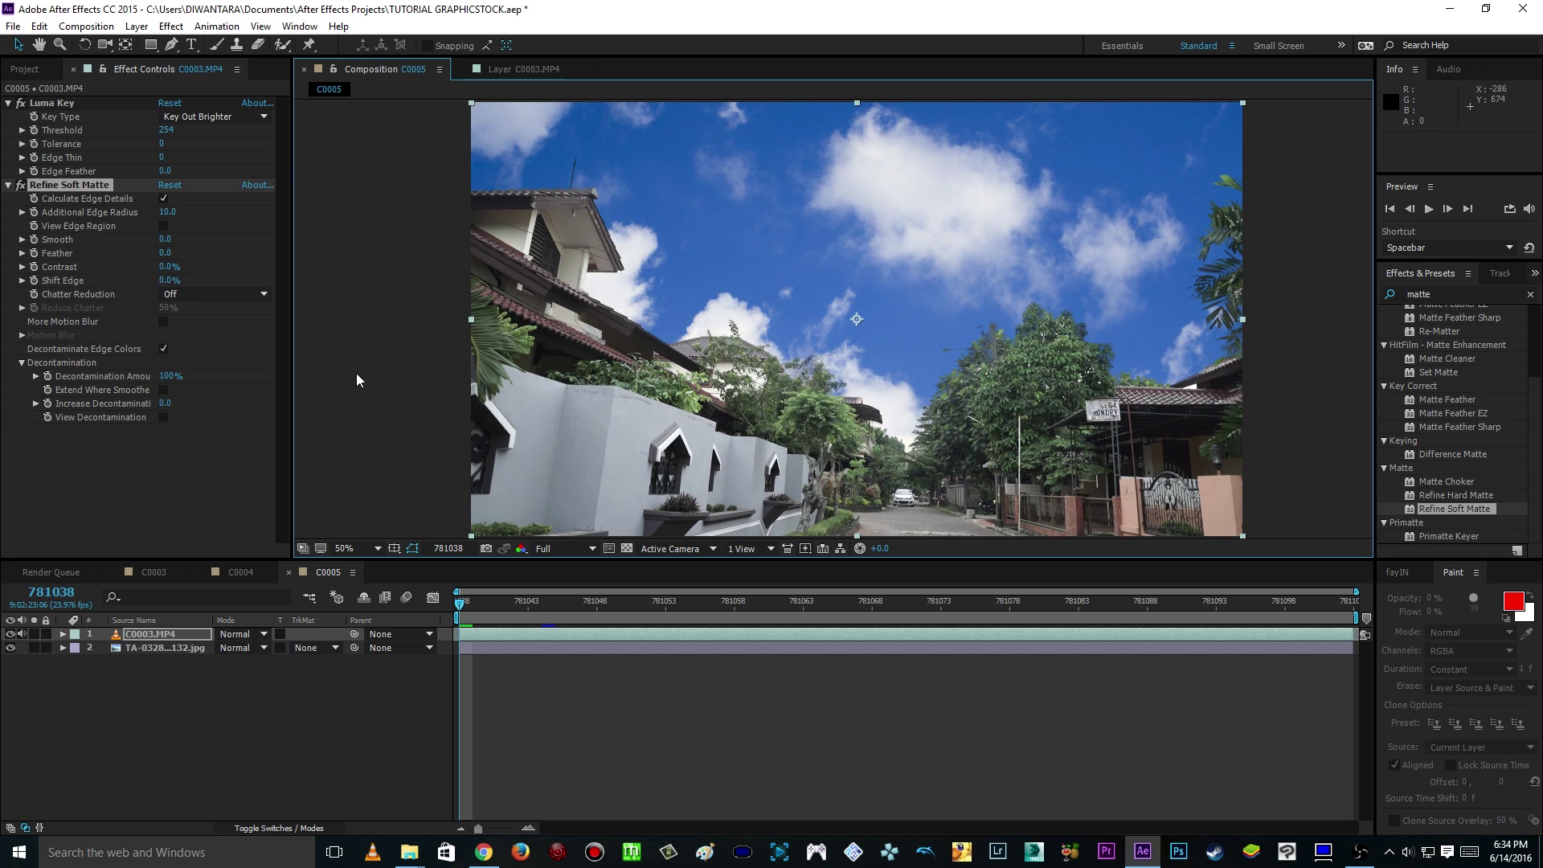
{"action": "left_click", "coordinate": [170, 648]}
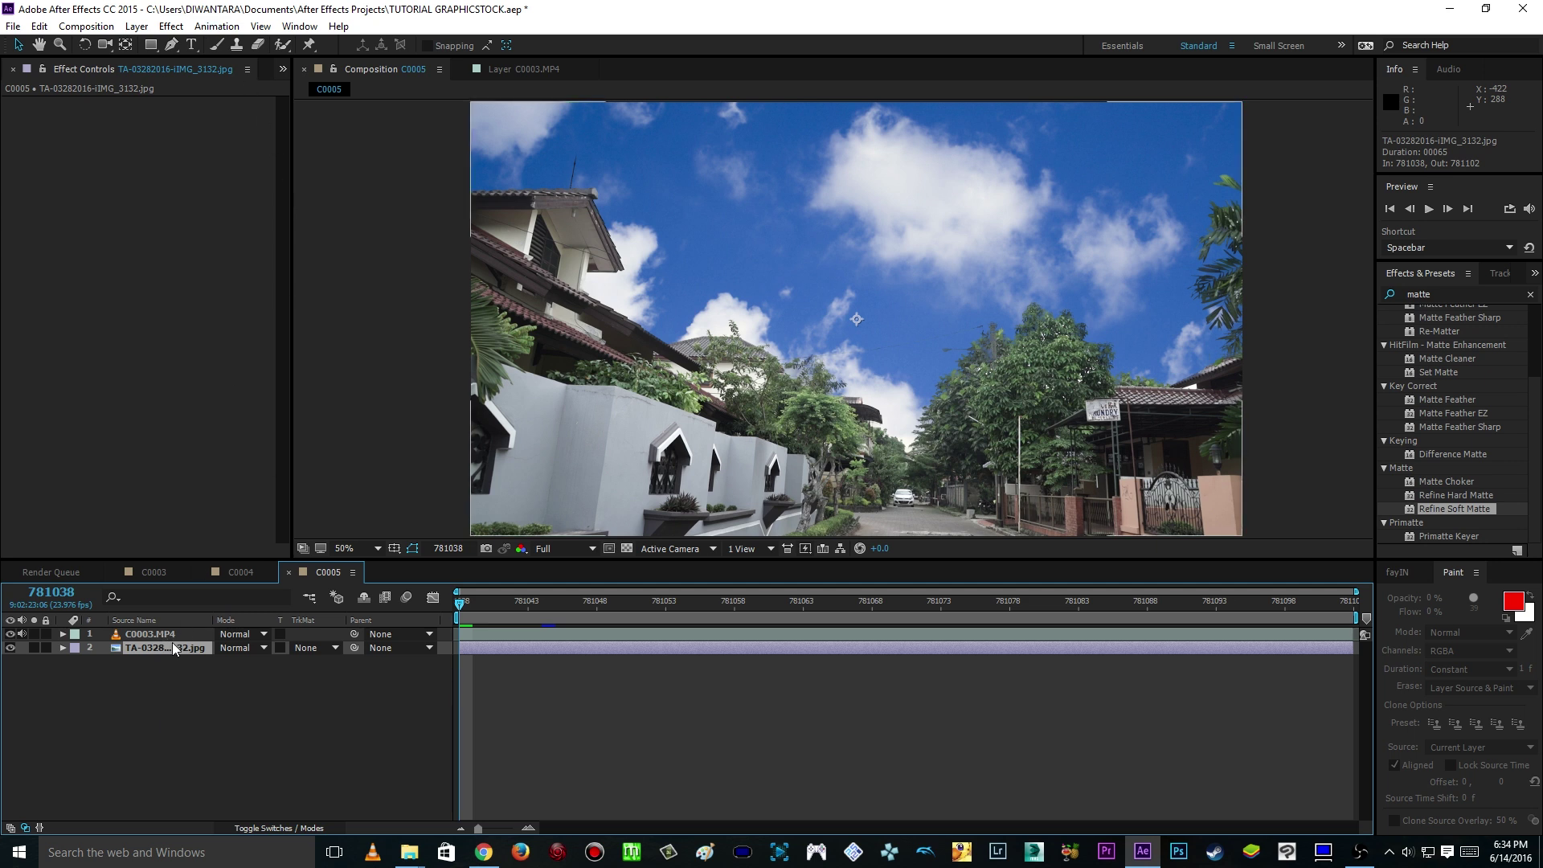
Step: Add Hue/Saturation to the sky photo with Master Lightness 68
{"action": "left_click", "coordinate": [174, 29]}
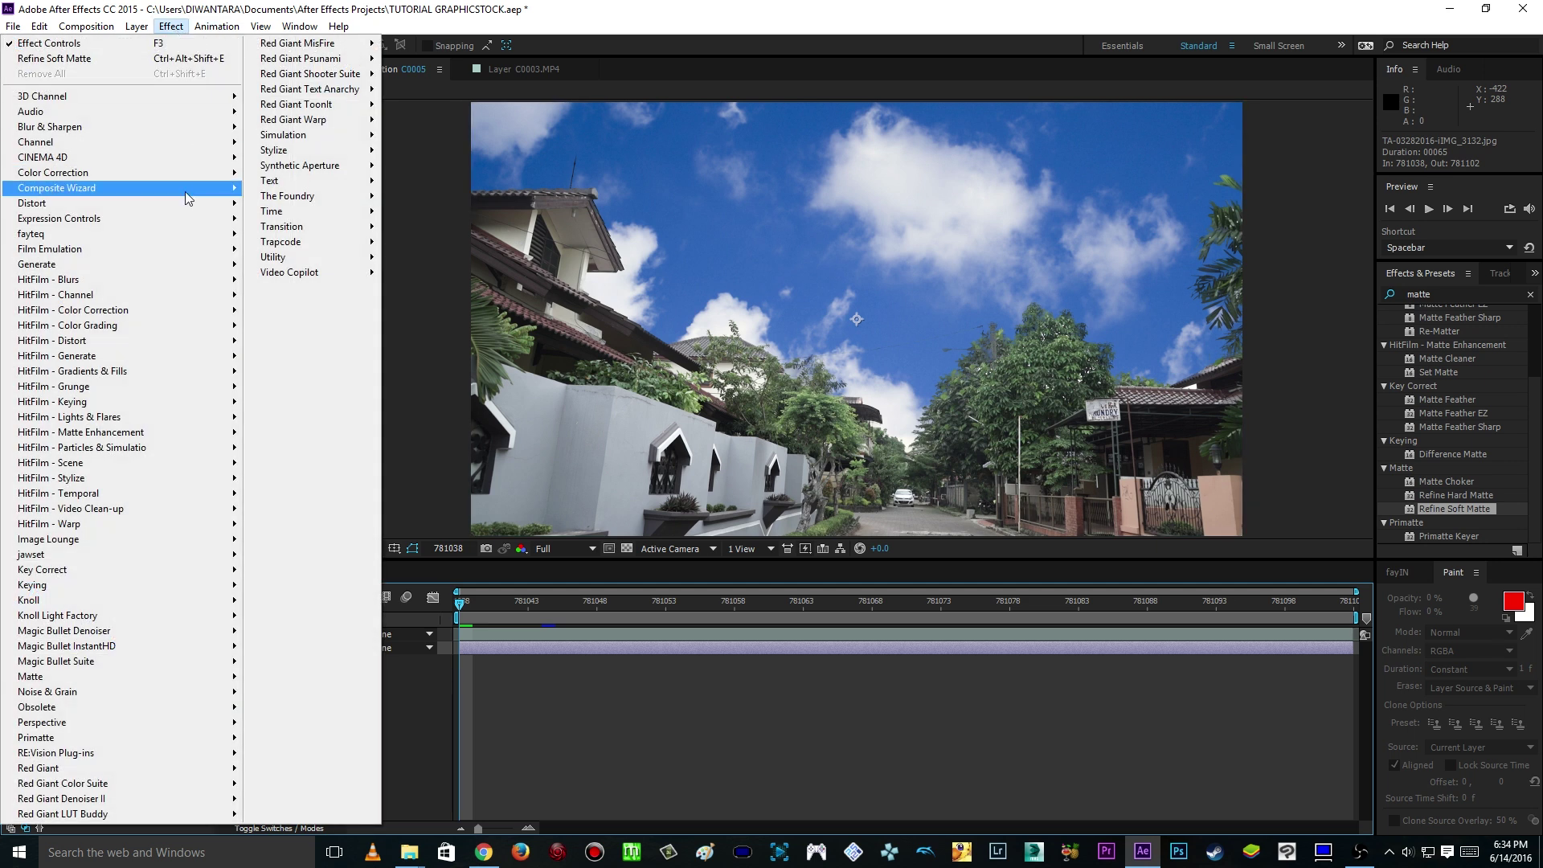
{"action": "mouse_move", "coordinate": [184, 175]}
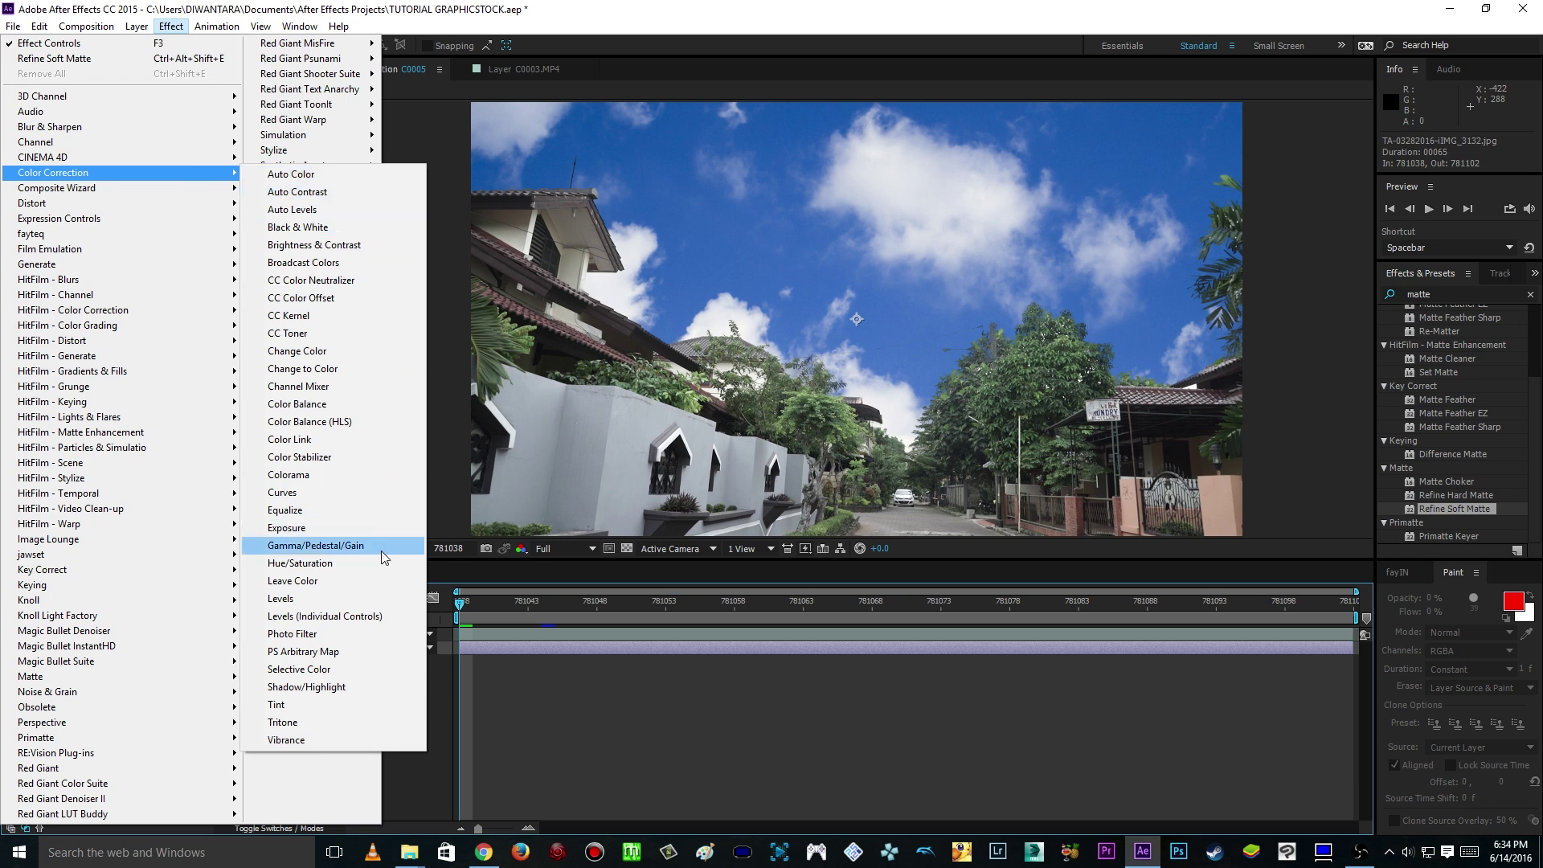
{"action": "left_click", "coordinate": [330, 564]}
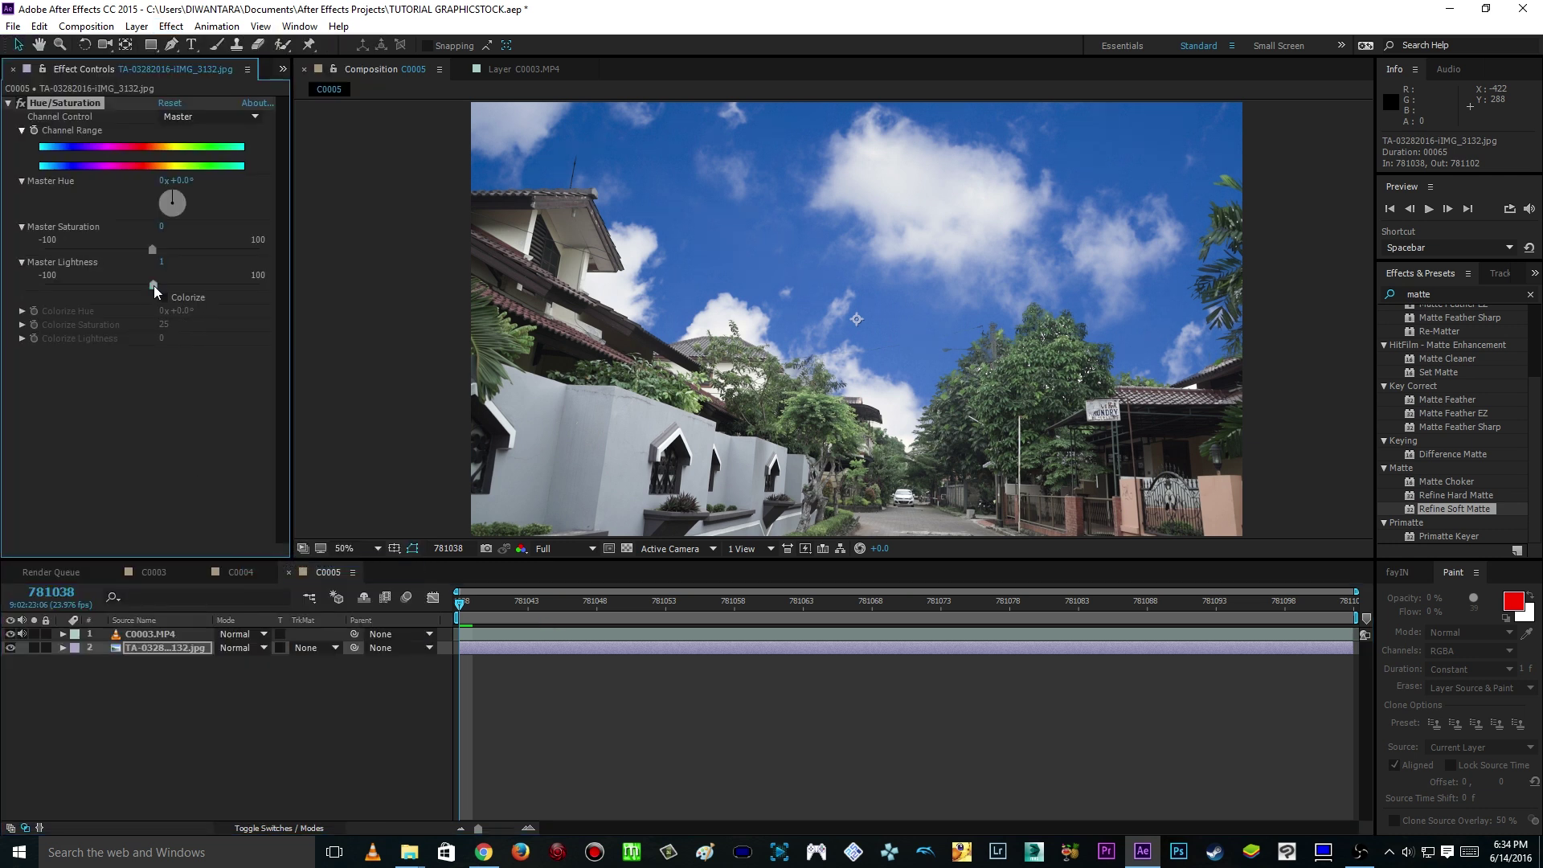
{"action": "left_click_drag", "start_coordinate": [153, 286], "coordinate": [219, 286]}
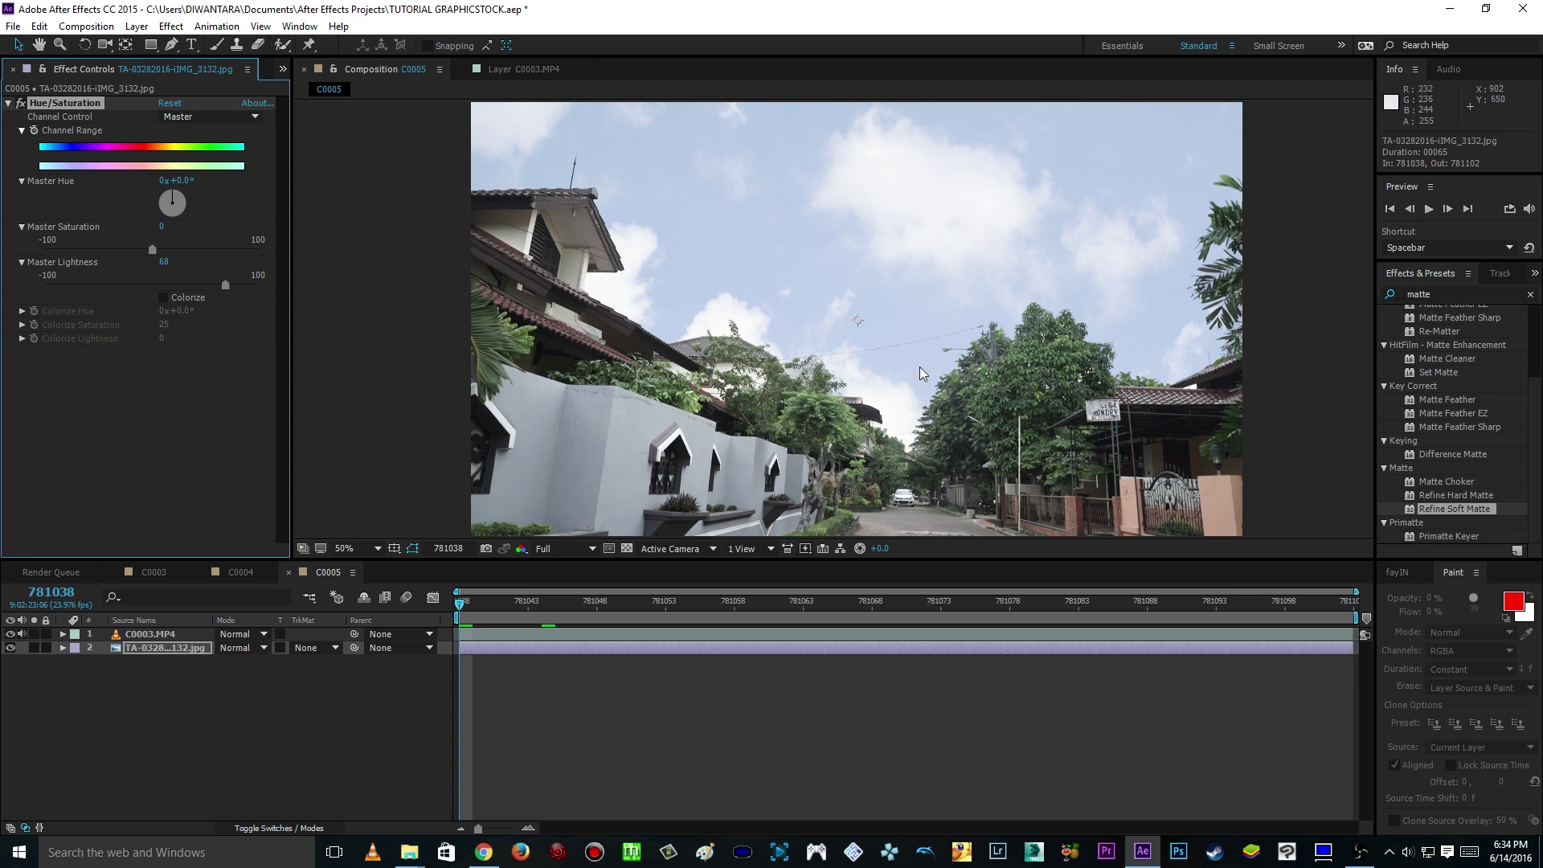
Step: Scale the sky photo down to about 68% by 70% and fit the viewer
{"action": "scroll", "coordinate": [783, 451], "scroll_direction": "down", "scroll_amount": 4}
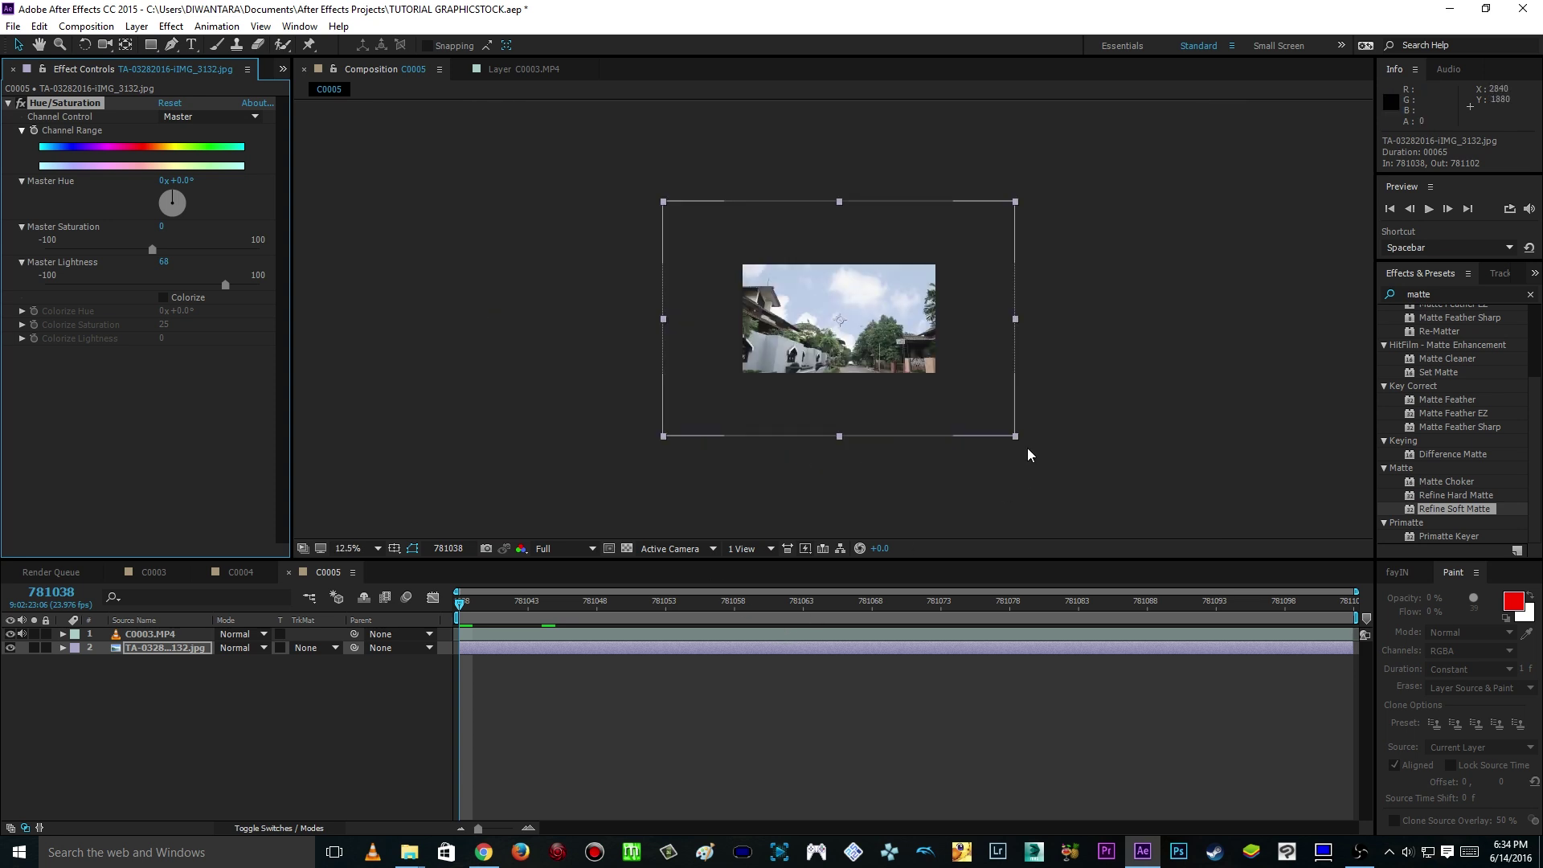
{"action": "left_click_drag", "start_coordinate": [1017, 436], "coordinate": [959, 401]}
{"action": "scroll", "coordinate": [1059, 384], "scroll_direction": "up", "scroll_amount": 4}
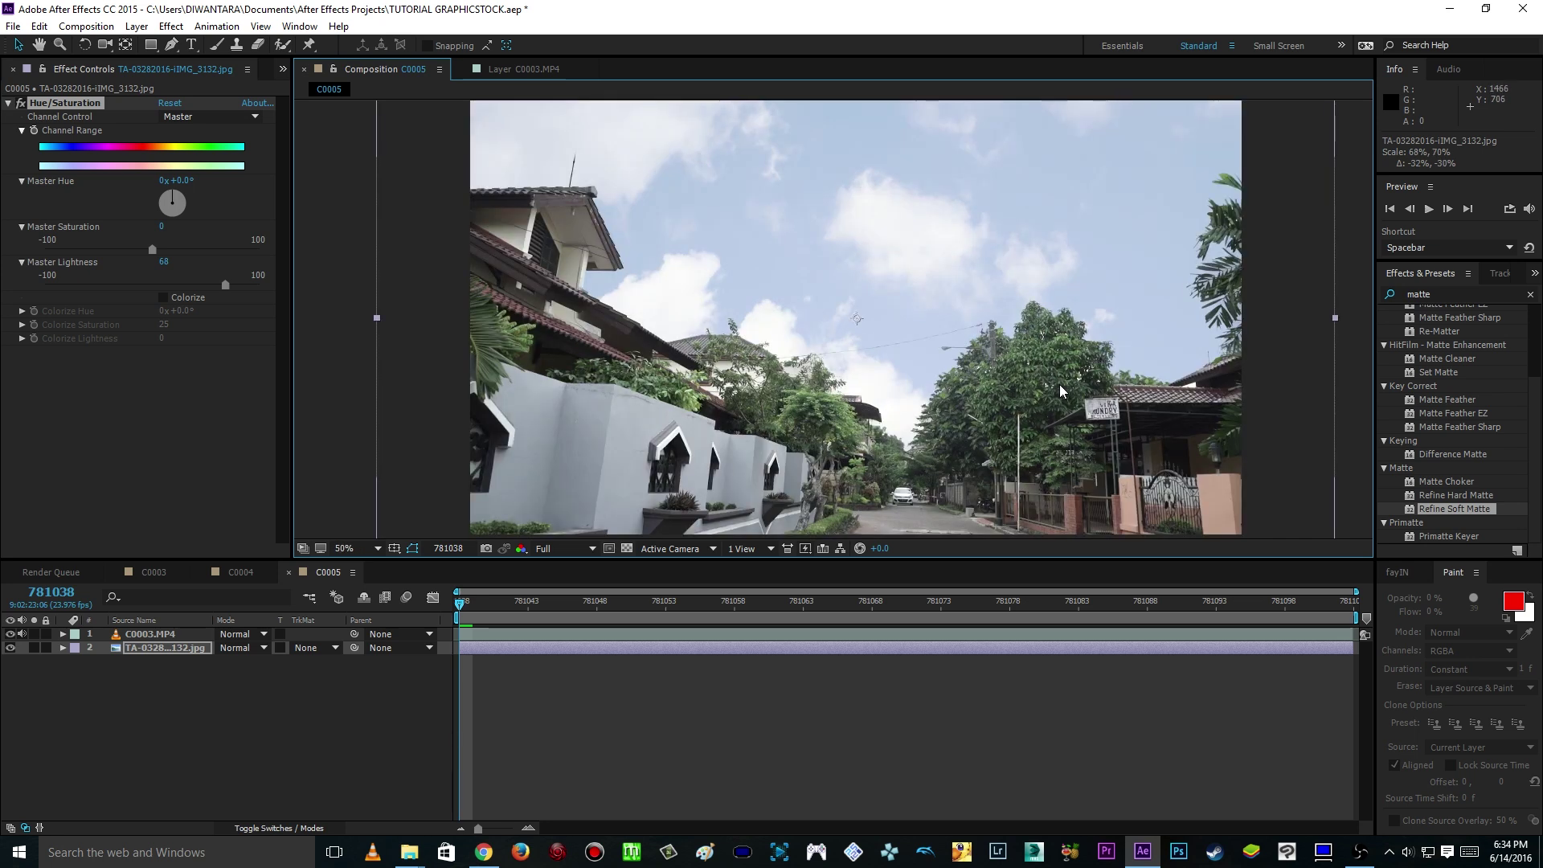
{"action": "left_click", "coordinate": [351, 548]}
{"action": "left_click", "coordinate": [437, 278]}
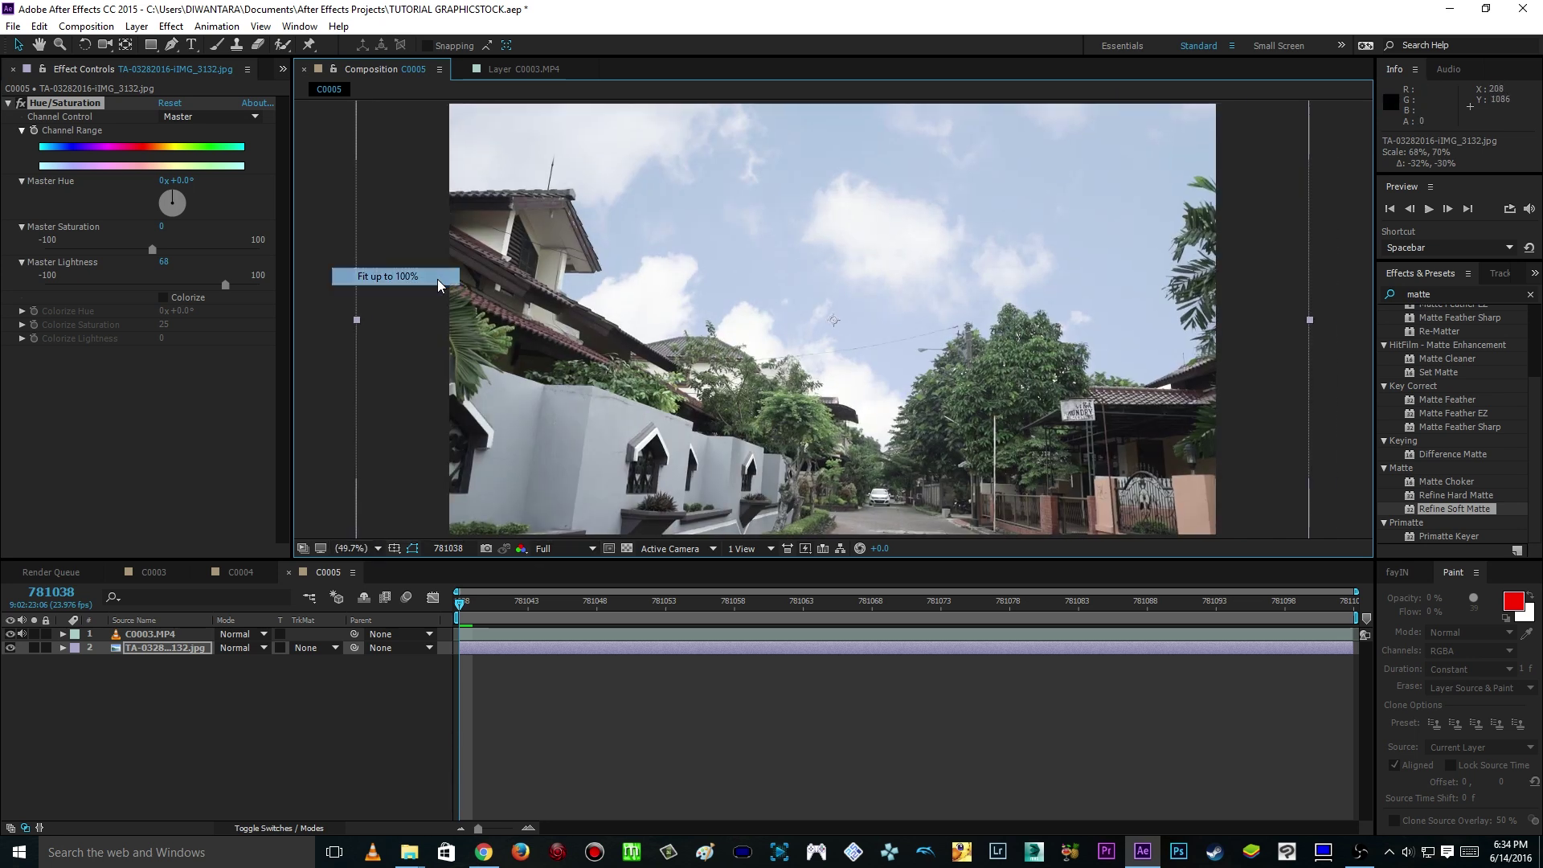
Step: Hide the sky photo layer and switch off Luma Key and Refine Soft Matte on C0003.MP4
{"action": "left_click", "coordinate": [781, 604]}
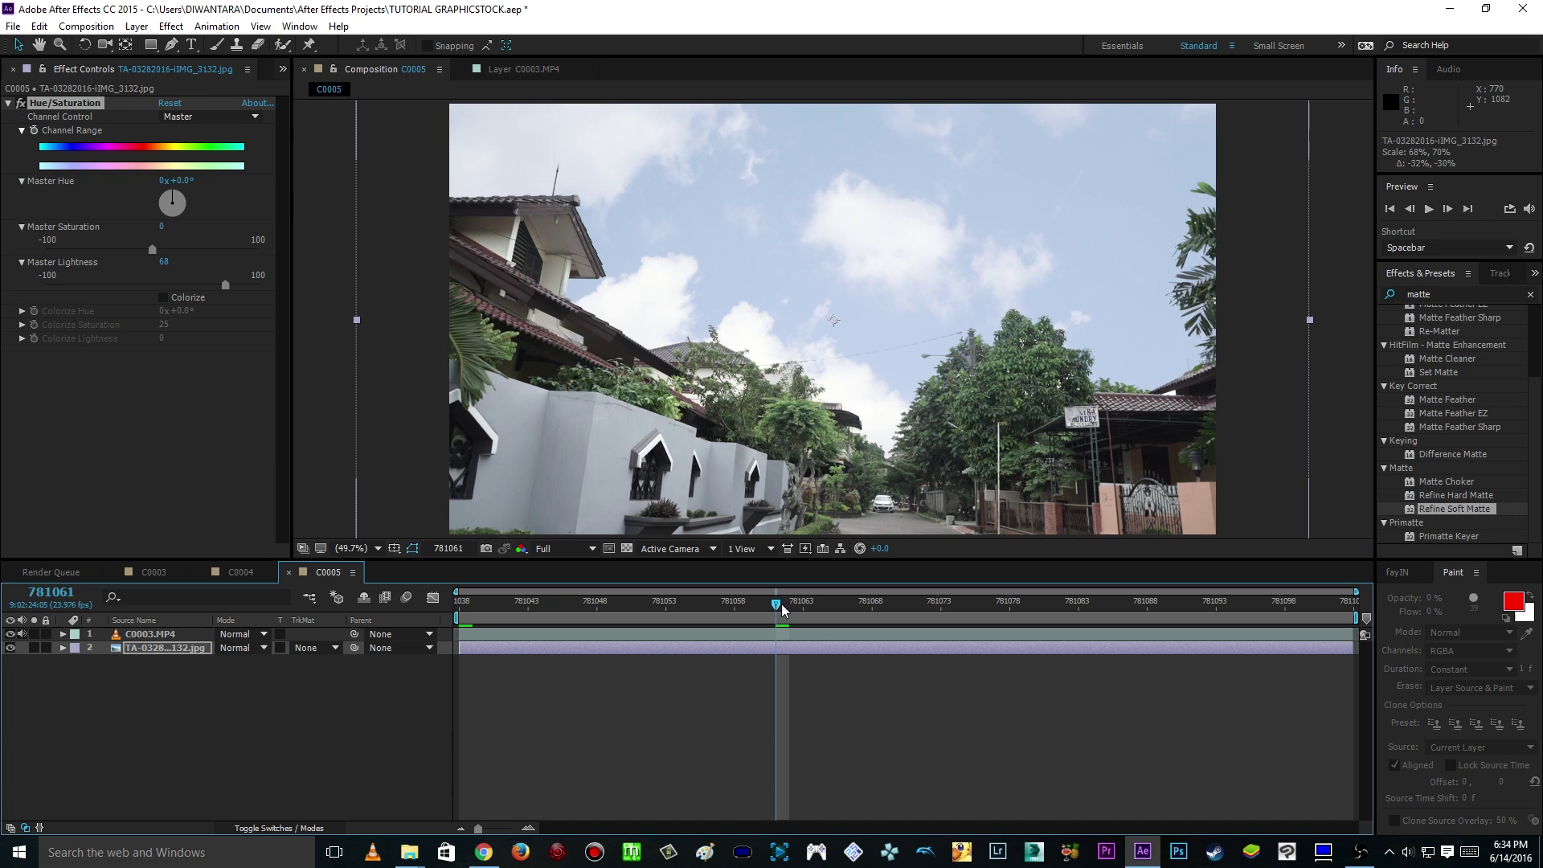
{"action": "left_click", "coordinate": [870, 604]}
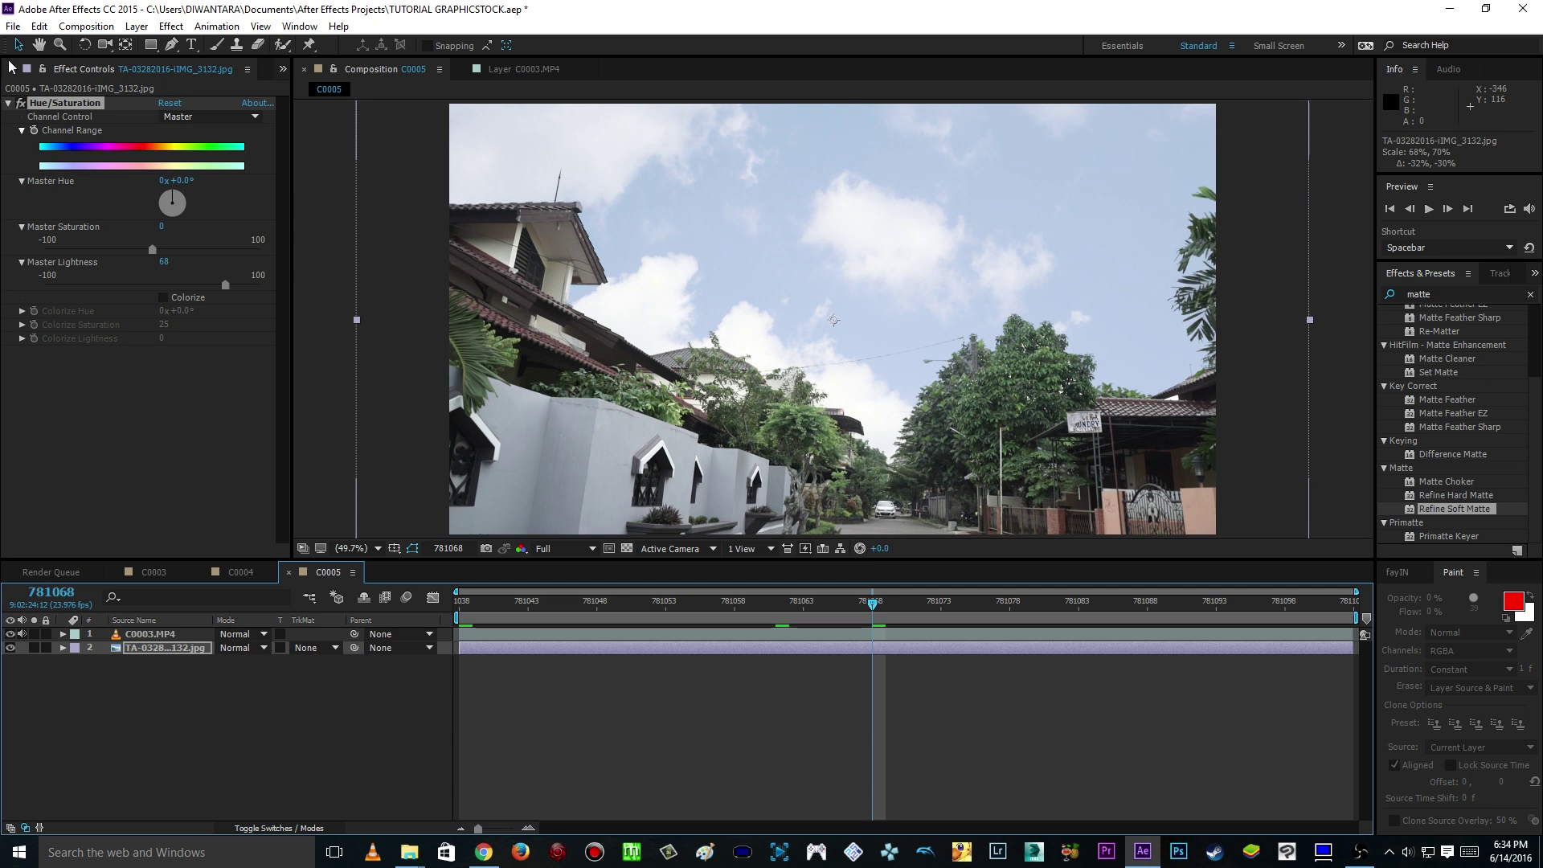
{"action": "left_click", "coordinate": [147, 635]}
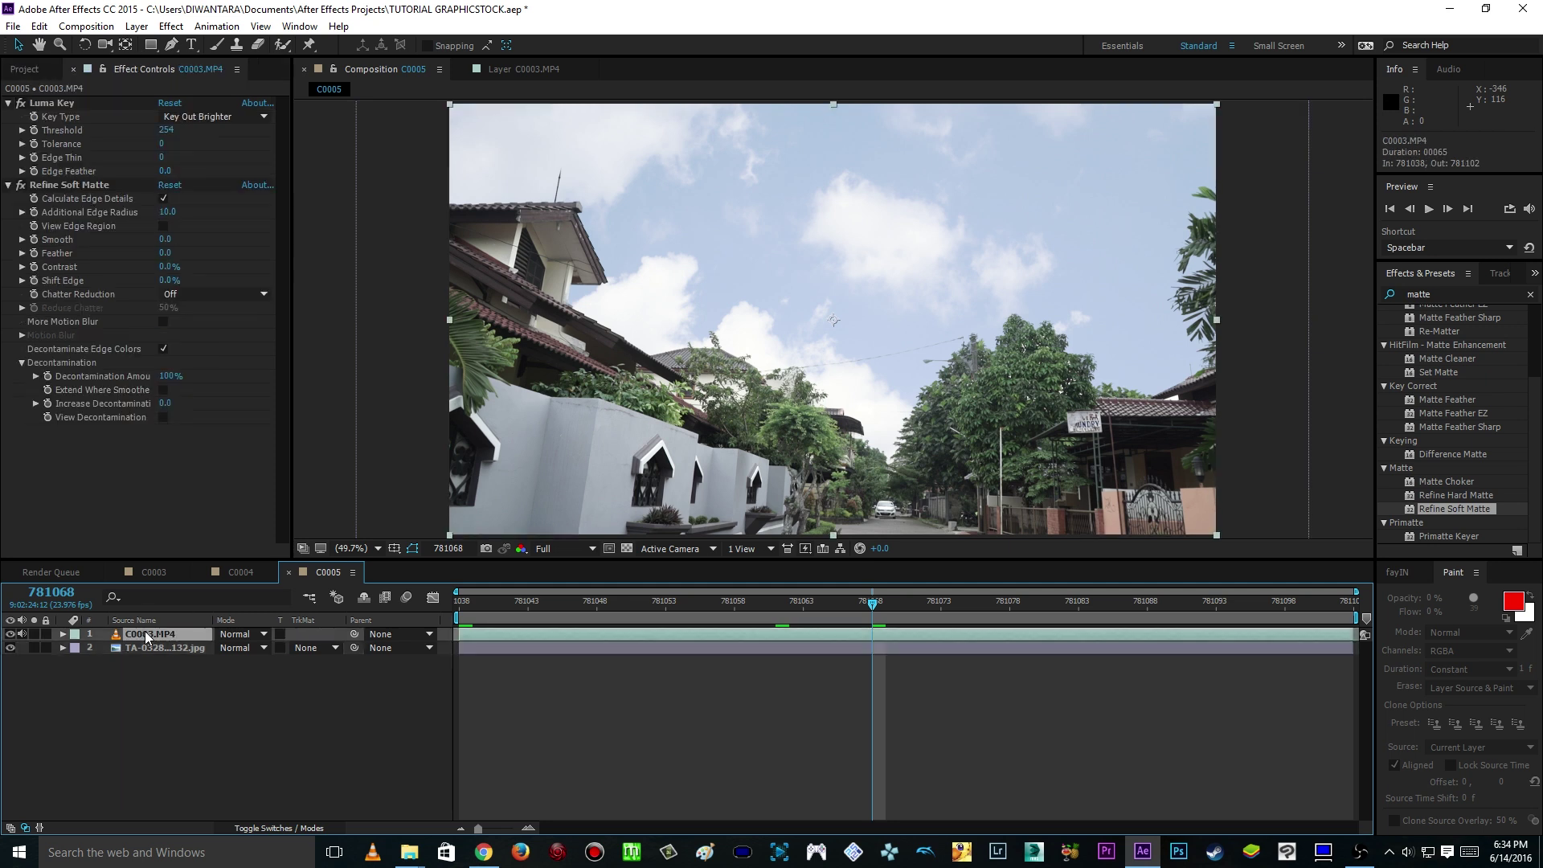
{"action": "left_click", "coordinate": [11, 647]}
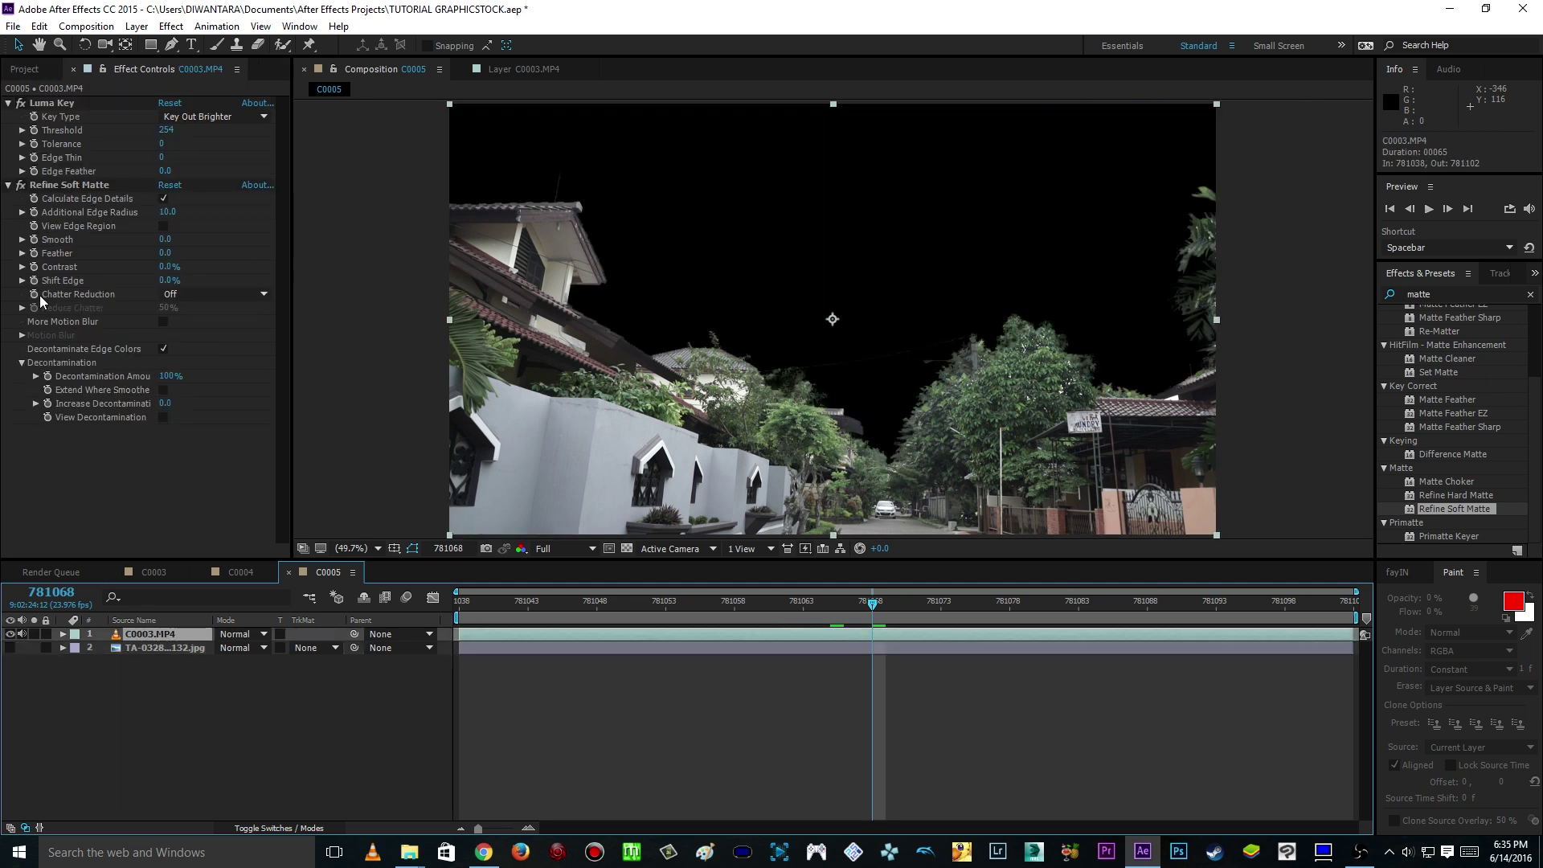
{"action": "left_click", "coordinate": [20, 186]}
{"action": "left_click", "coordinate": [20, 103]}
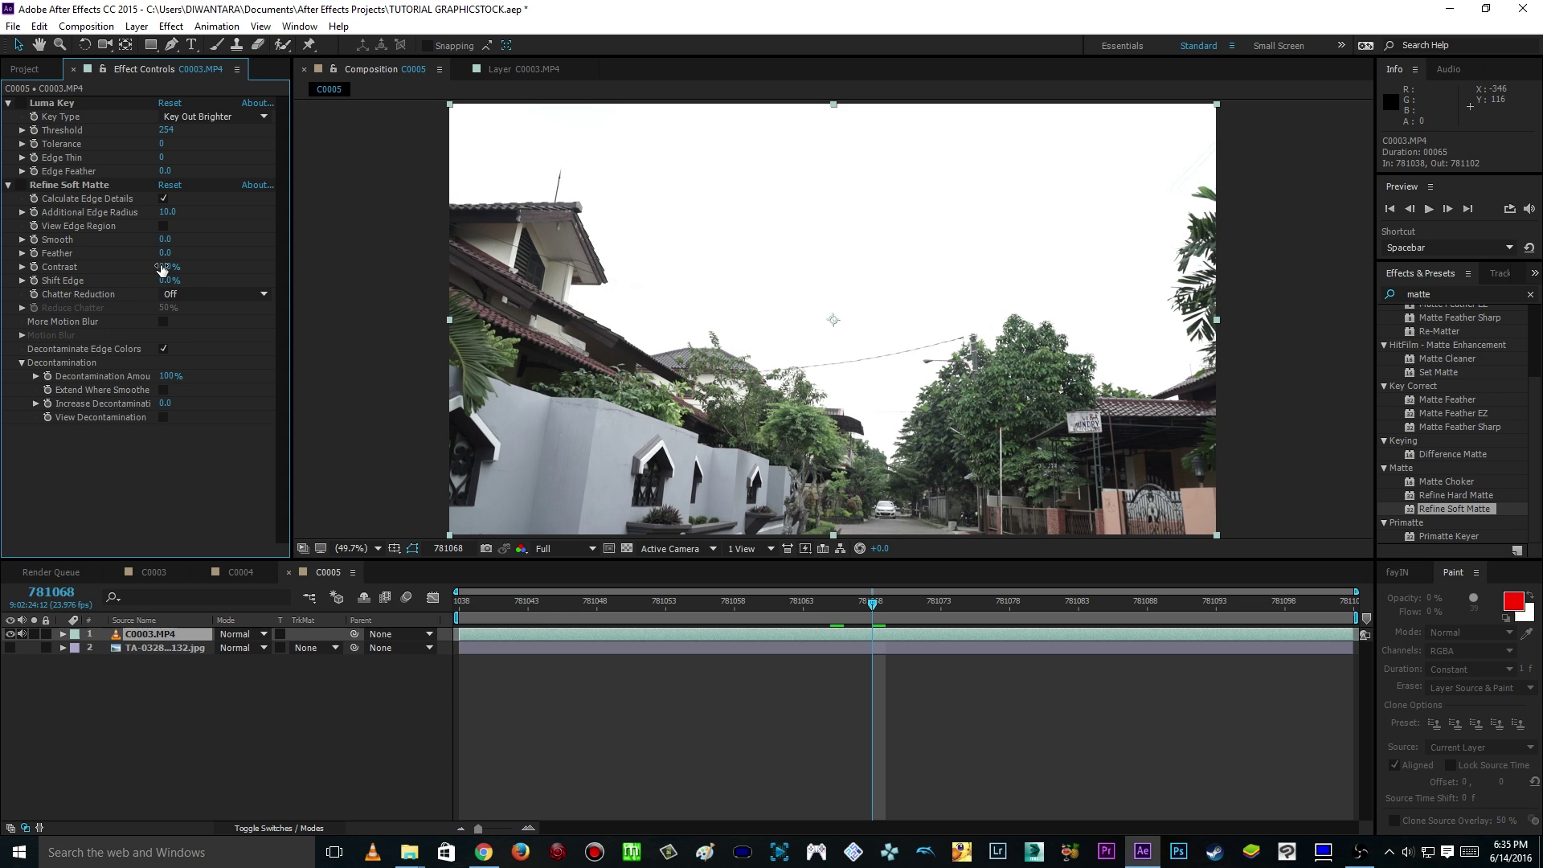
Step: Scrub back to the first frame showing the original white sky and recentre the viewer
{"action": "left_click", "coordinate": [528, 606]}
{"action": "left_click_drag", "start_coordinate": [528, 606], "coordinate": [436, 601]}
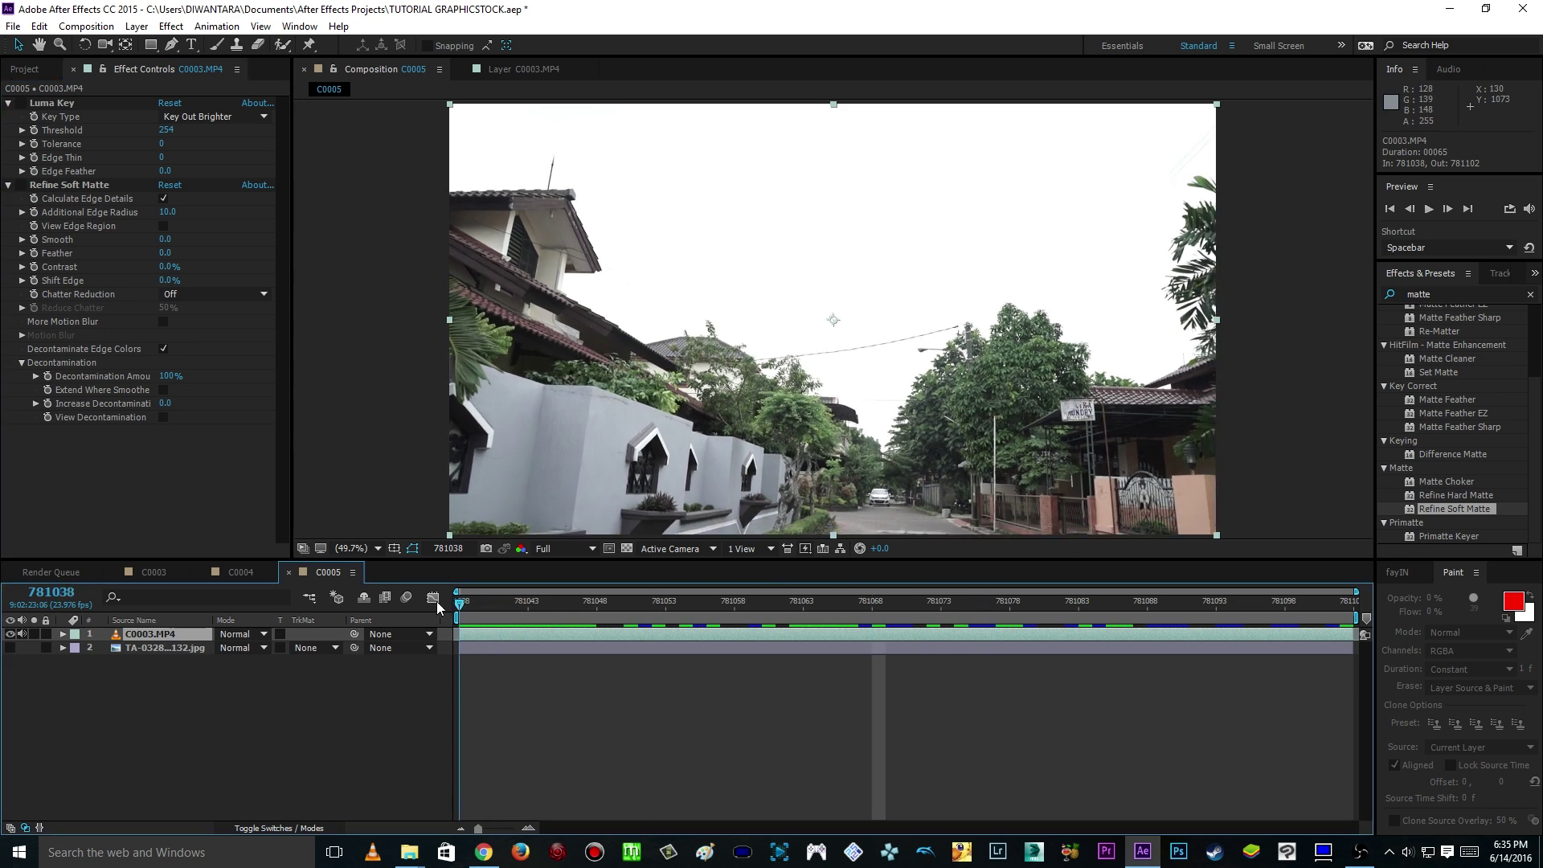
{"action": "mouse_move", "coordinate": [1203, 428]}
{"action": "left_mouse_down"}
{"action": "mouse_move", "coordinate": [1181, 425]}
{"action": "mouse_move", "coordinate": [1213, 431]}
{"action": "left_mouse_up"}
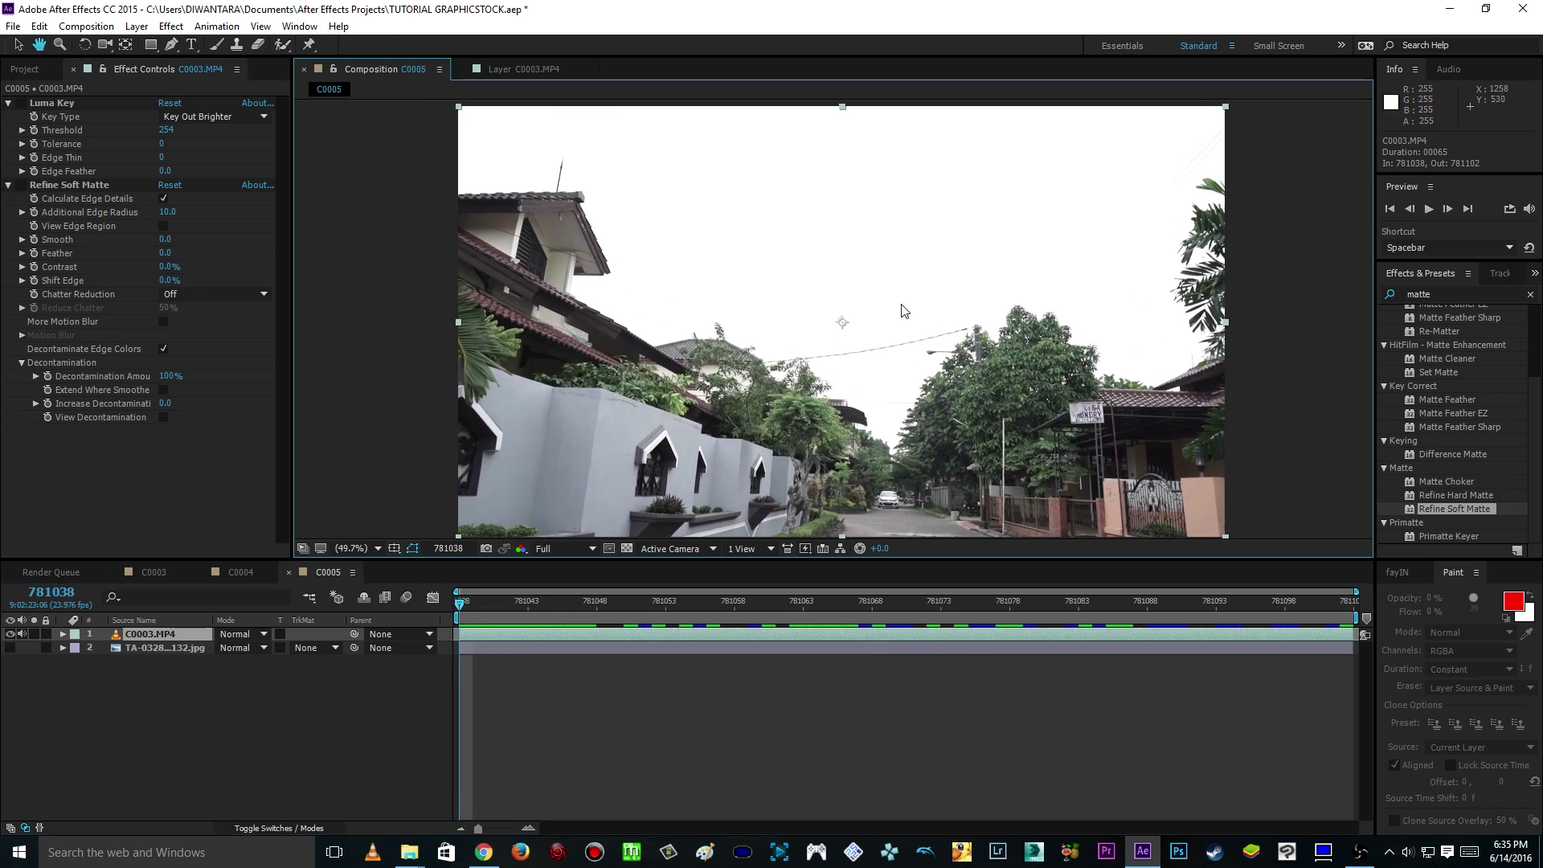
{"action": "left_click", "coordinate": [1501, 275]}
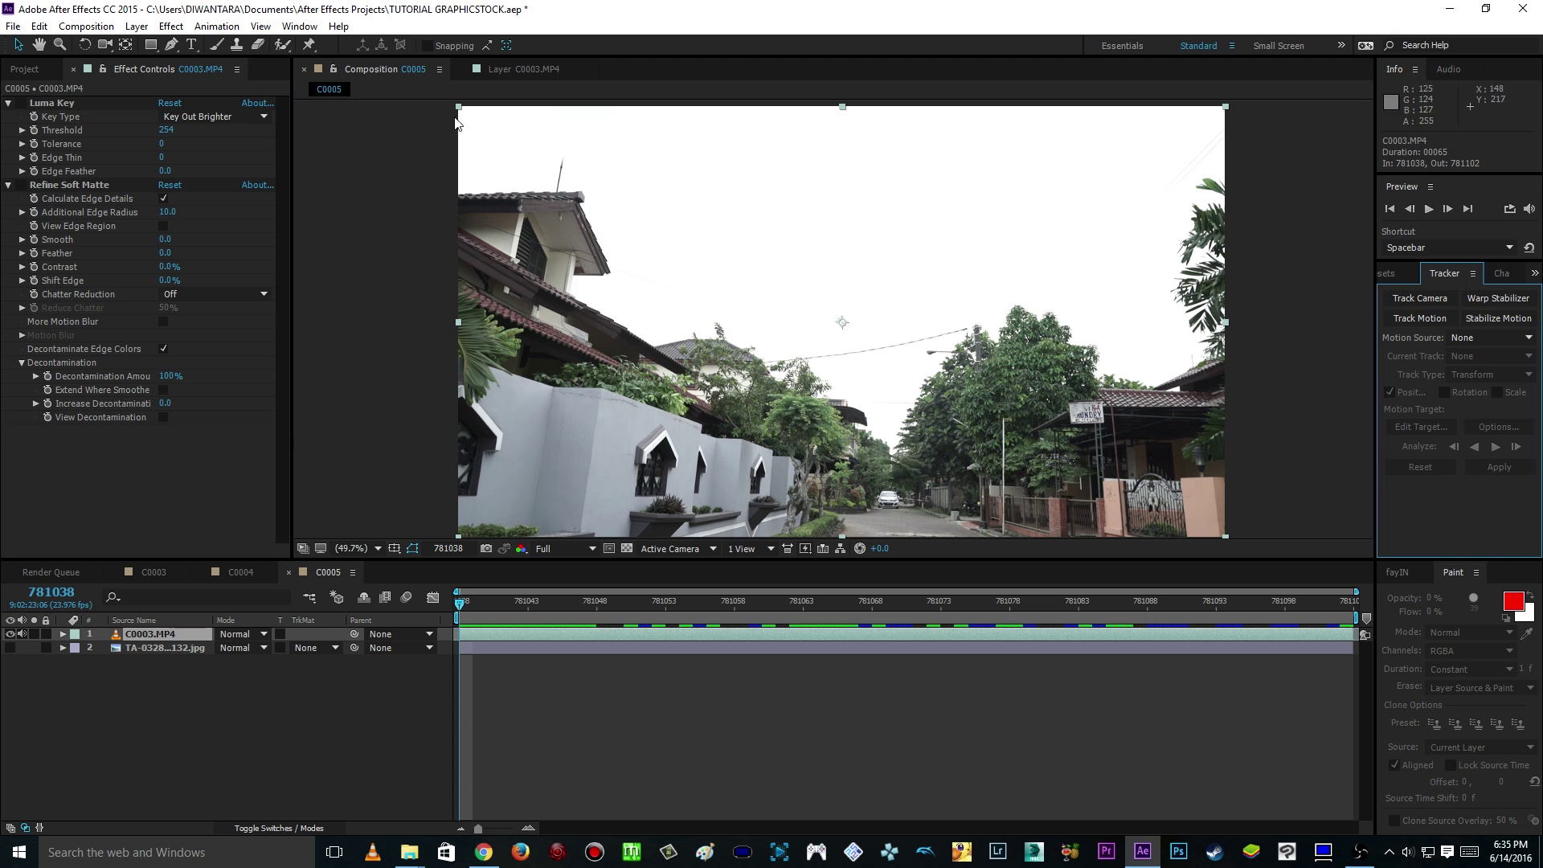
Step: Bring up the Tracker panel and start a motion track on the street video C0003.MP4
{"action": "left_click", "coordinate": [304, 28]}
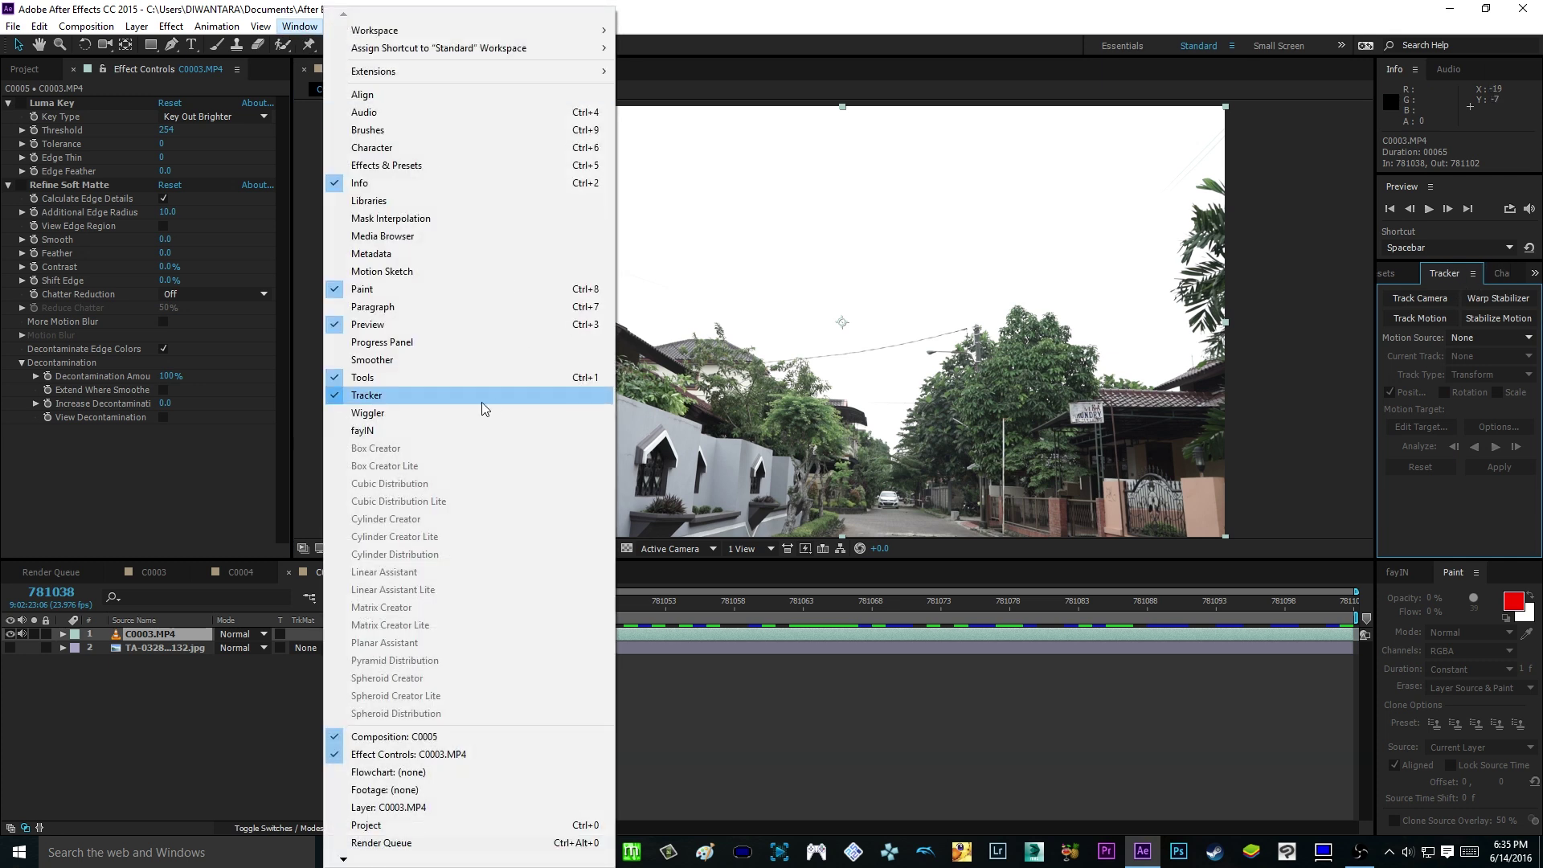
{"action": "left_click", "coordinate": [984, 6]}
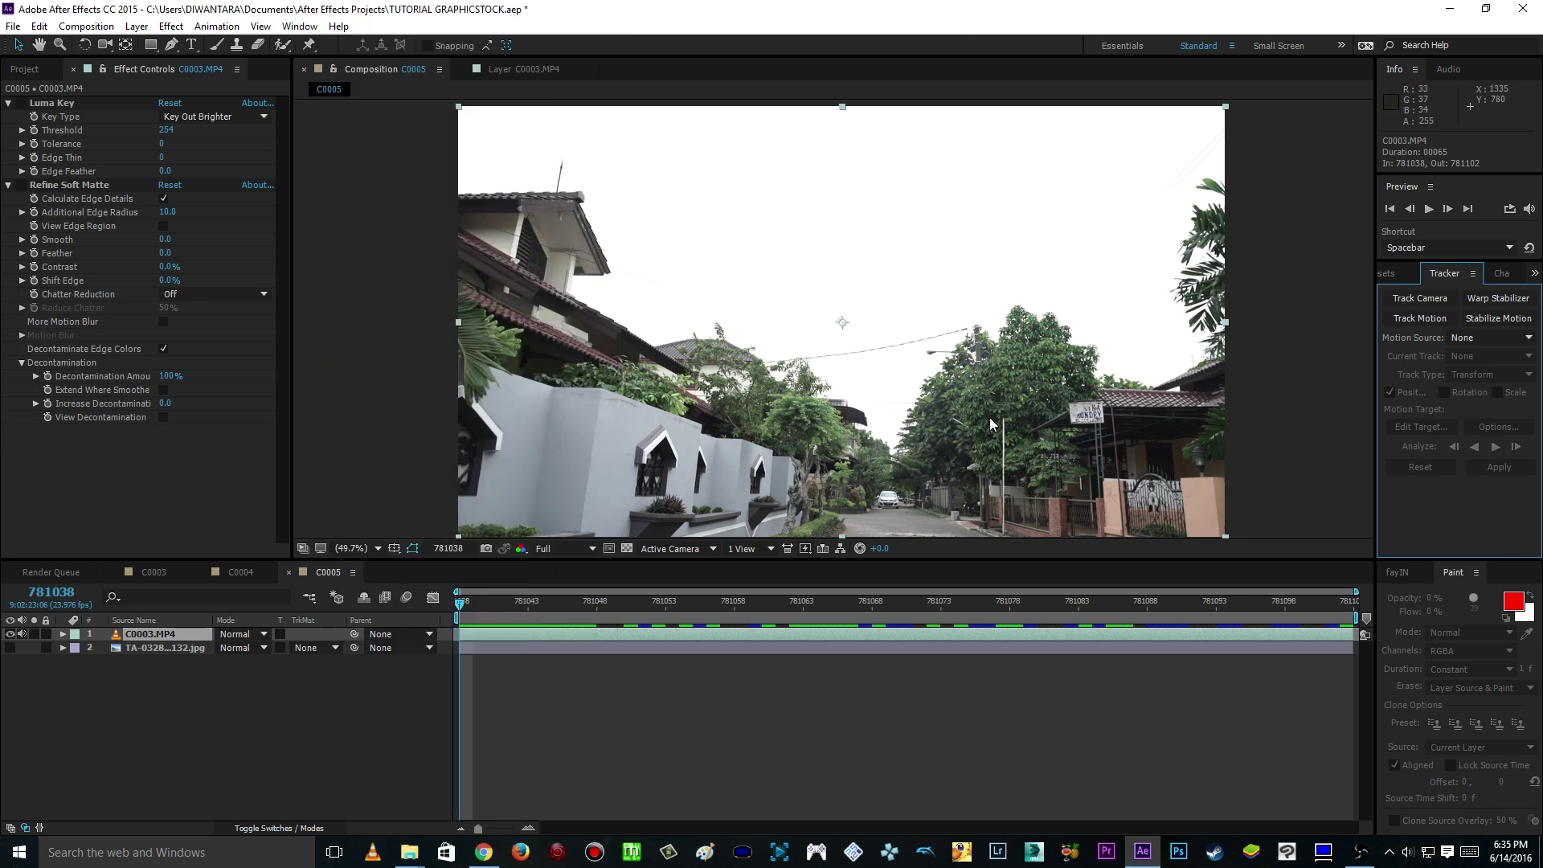
{"action": "left_click", "coordinate": [1426, 315]}
Step: At 200% zoom, move Track Point 1 onto the street-lamp head, then analyse forward
{"action": "scroll", "coordinate": [808, 378], "scroll_direction": "up", "scroll_amount": 2}
{"action": "scroll", "coordinate": [808, 378], "scroll_direction": "up", "scroll_amount": 4}
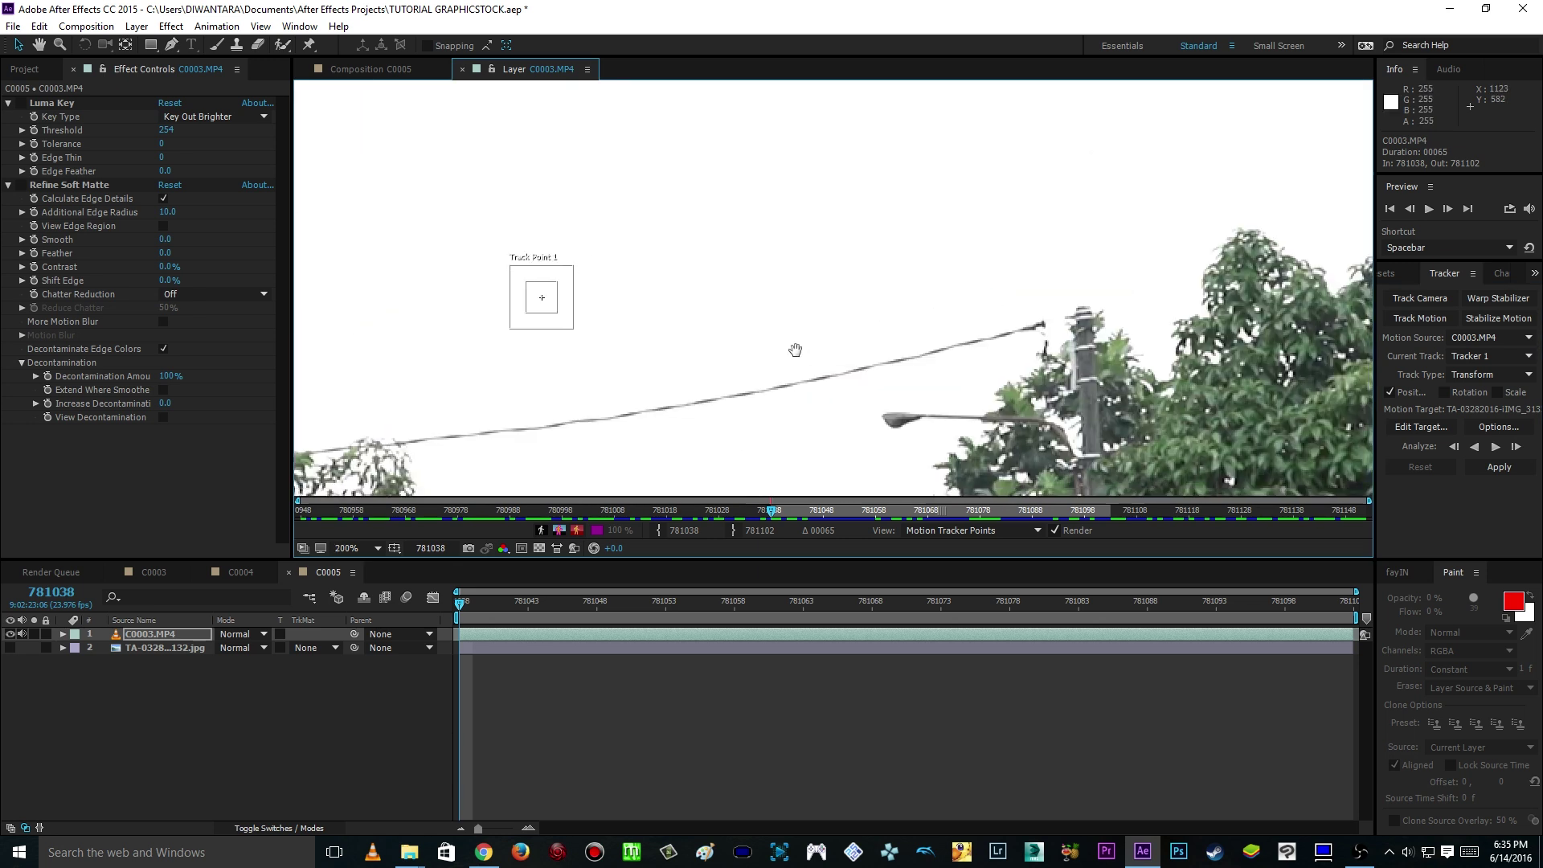
{"action": "scroll", "coordinate": [732, 327], "scroll_direction": "down", "scroll_amount": 3}
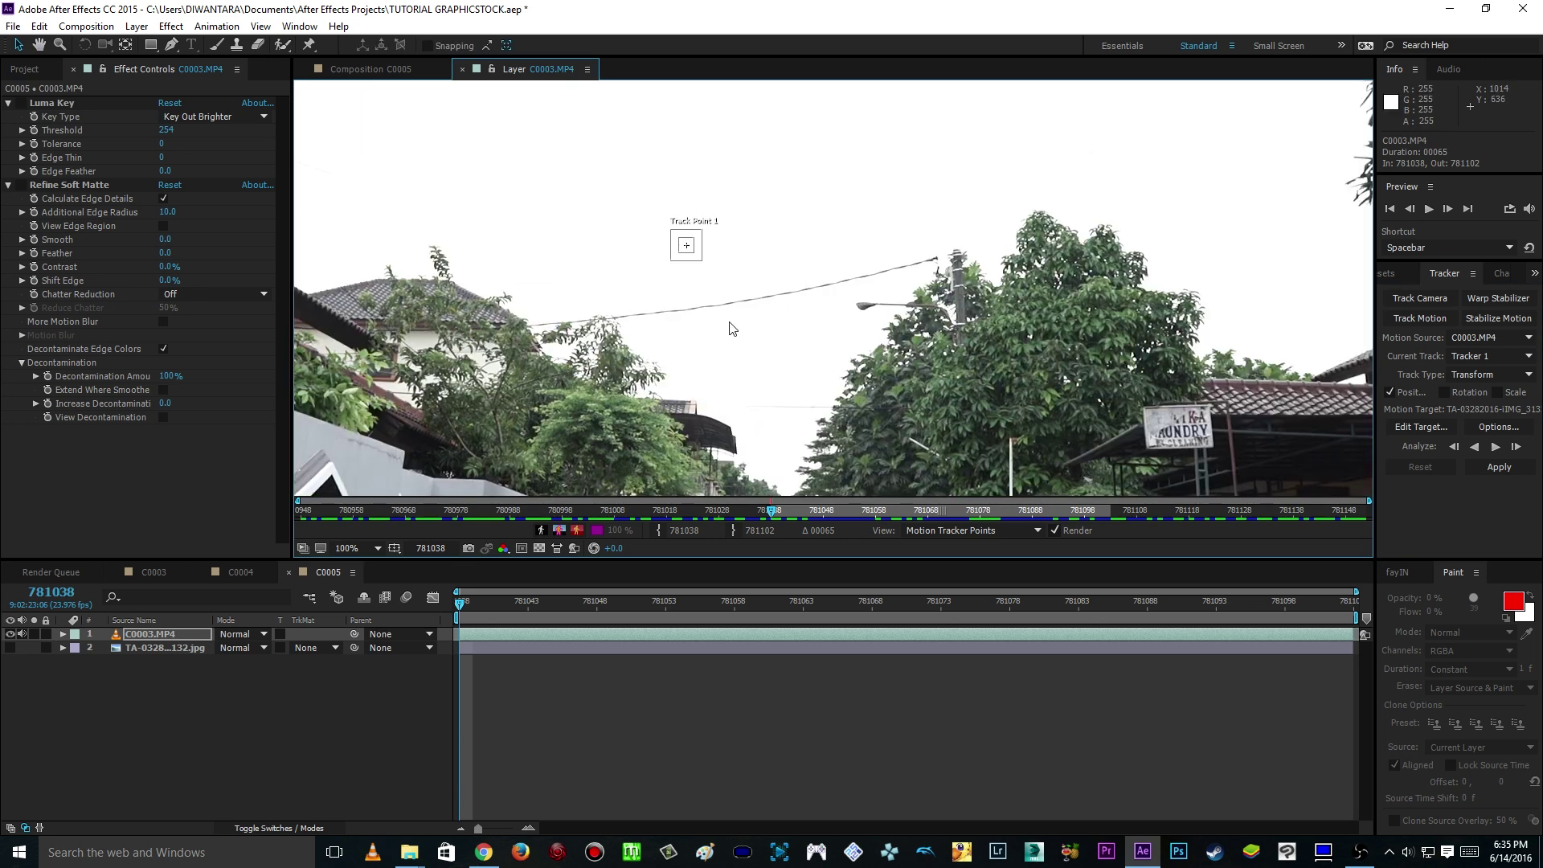
{"action": "left_click_drag", "start_coordinate": [726, 321], "coordinate": [727, 296]}
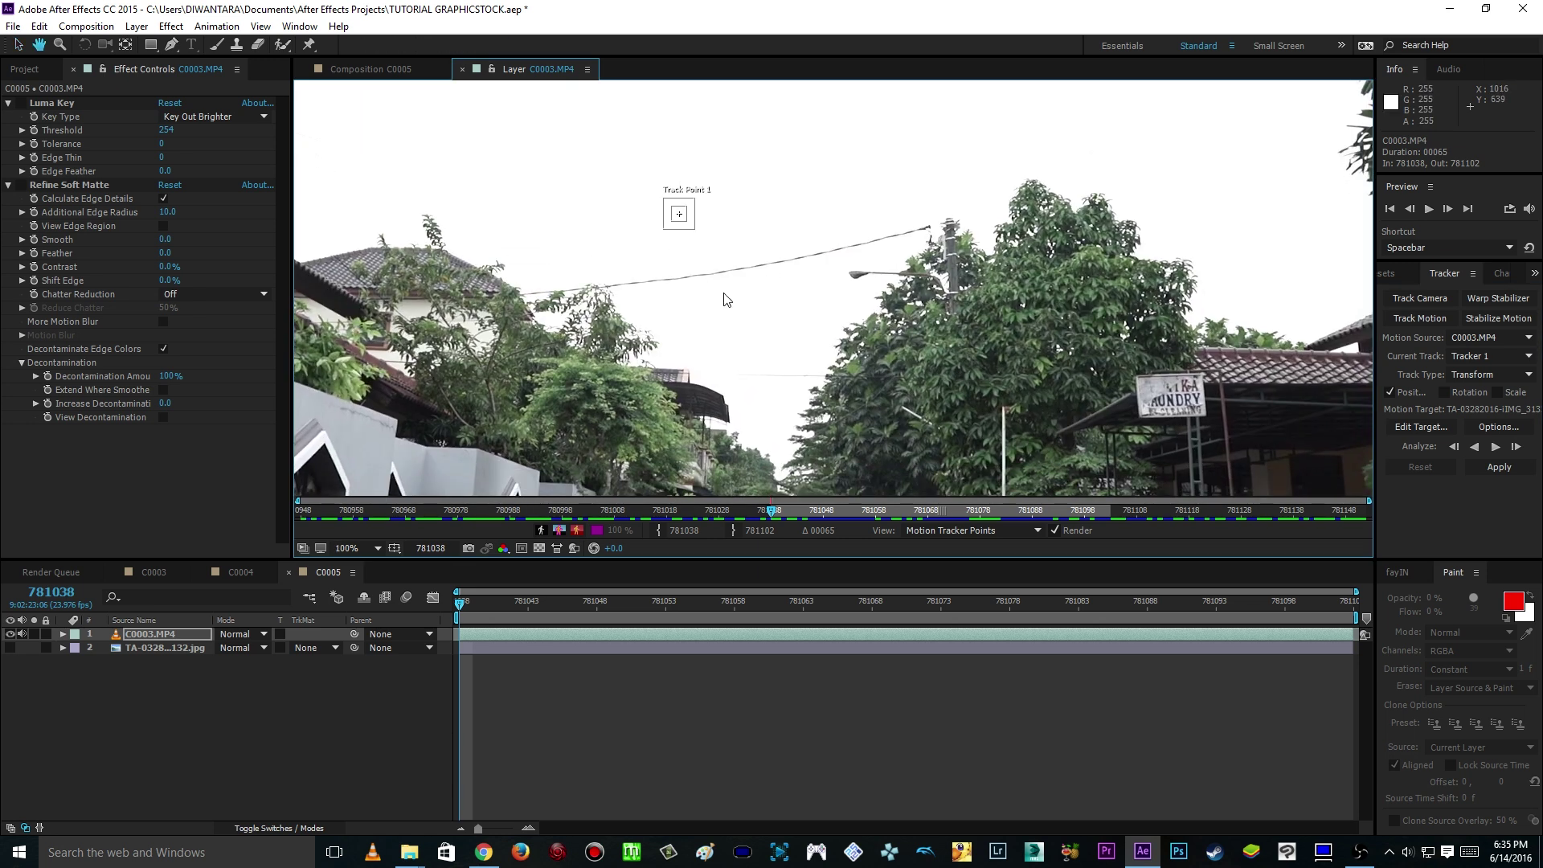
{"action": "key", "text": "period"}
{"action": "key", "text": "period"}
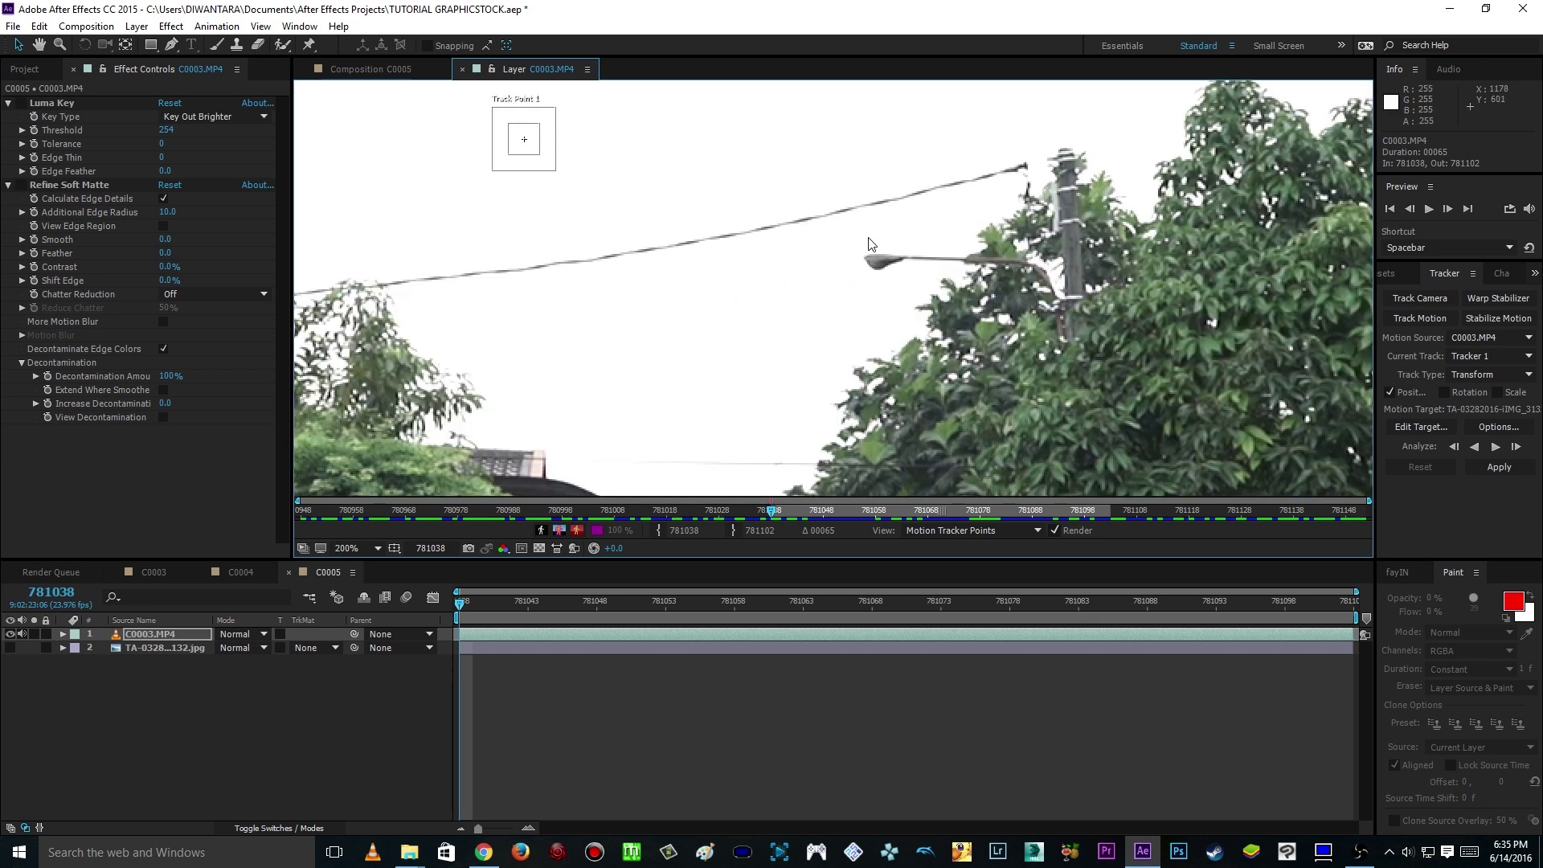
{"action": "left_click_drag", "start_coordinate": [533, 152], "coordinate": [915, 308]}
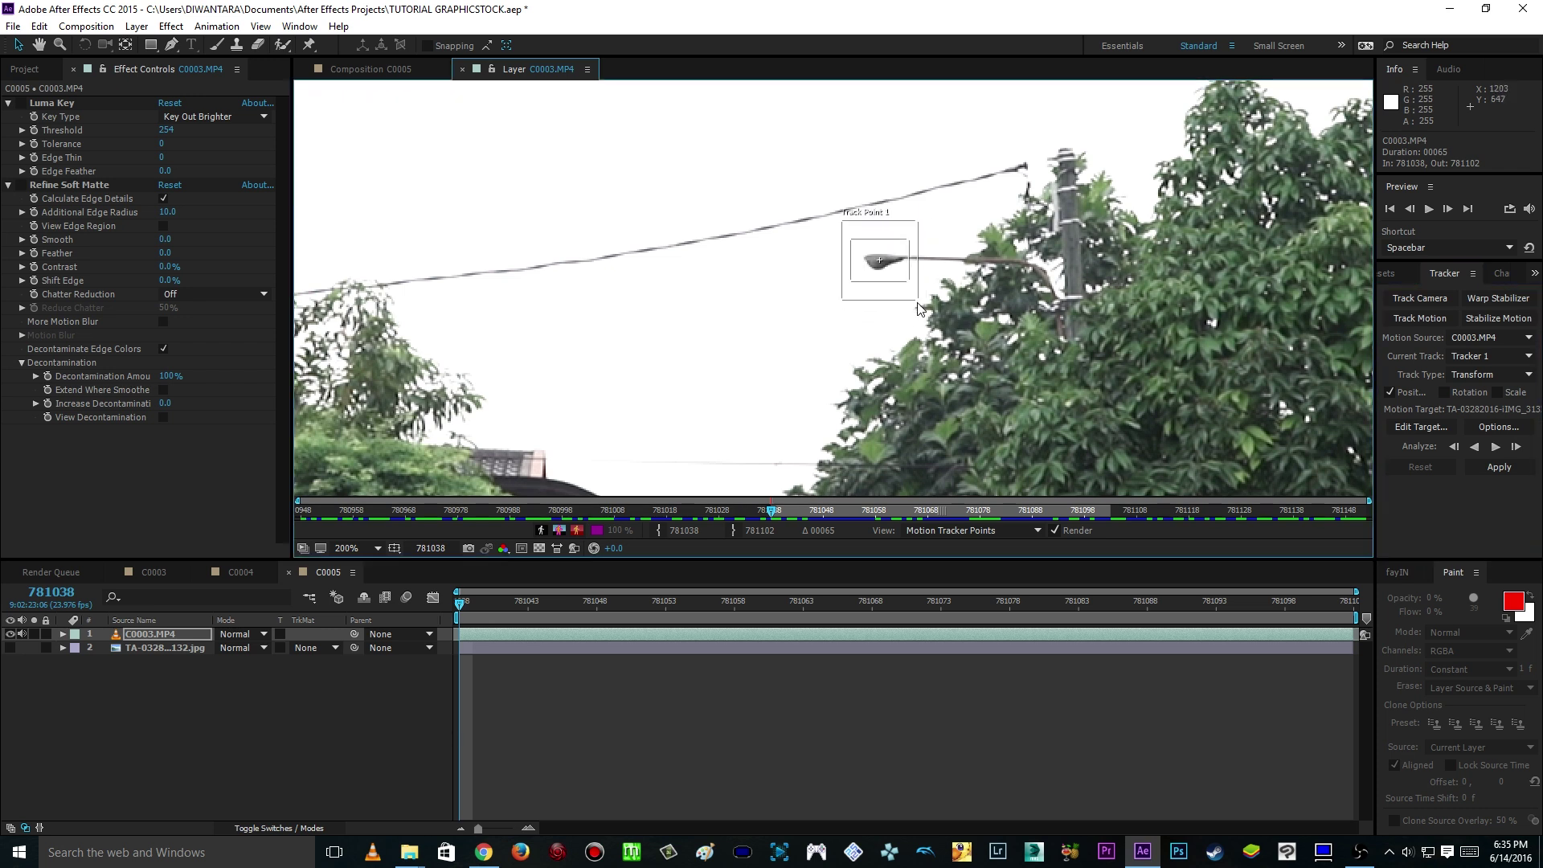
{"action": "key", "text": "comma"}
{"action": "left_click", "coordinate": [1496, 447]}
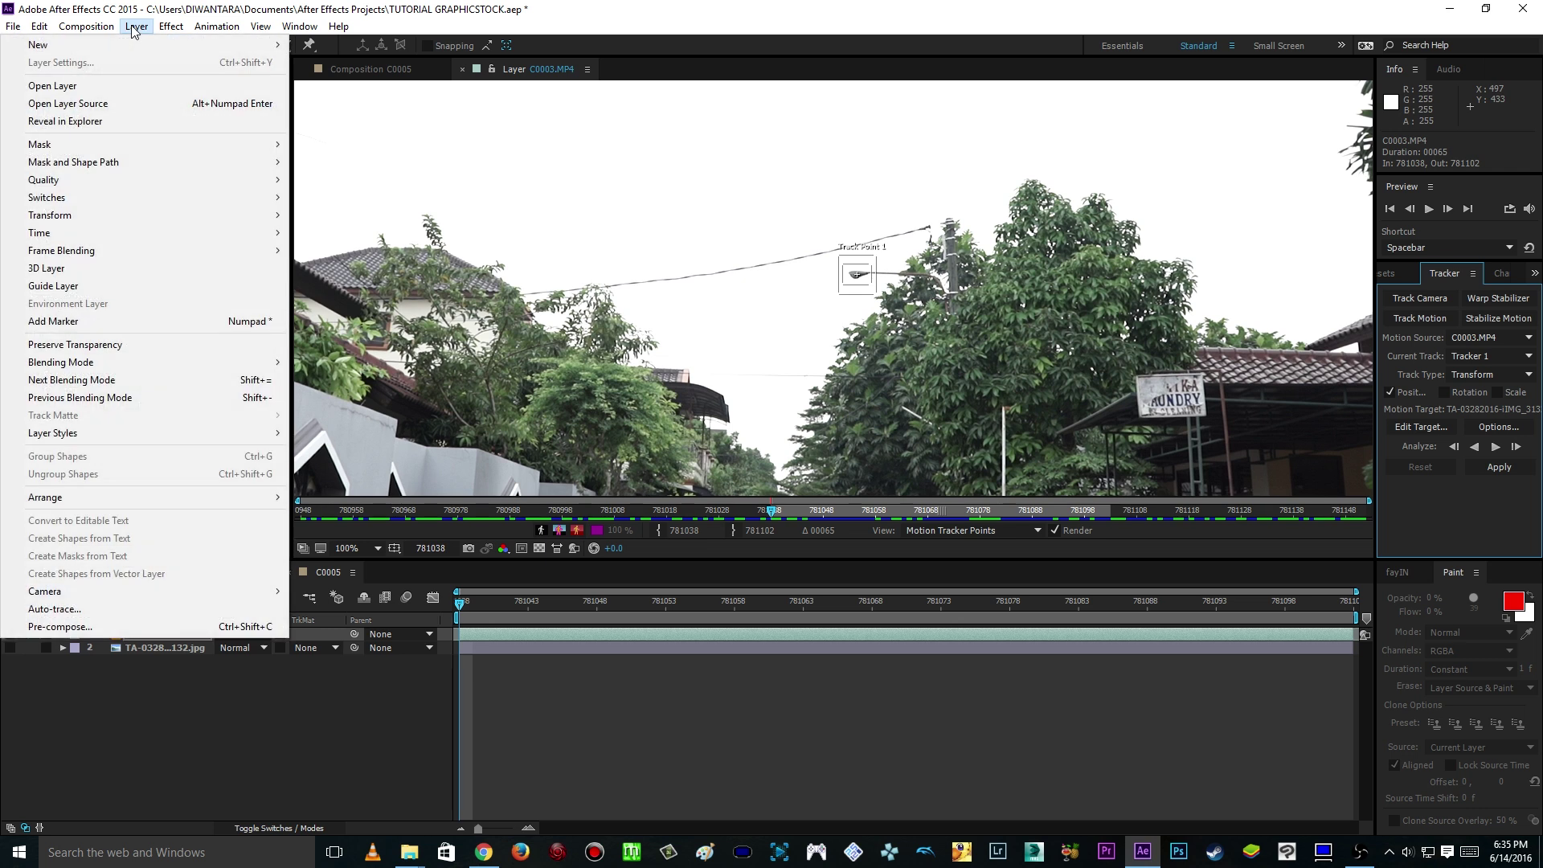
Step: Create a null object, set 1. Null 3 as the track's target, and analyse the lamp forward
{"action": "mouse_move", "coordinate": [141, 45]}
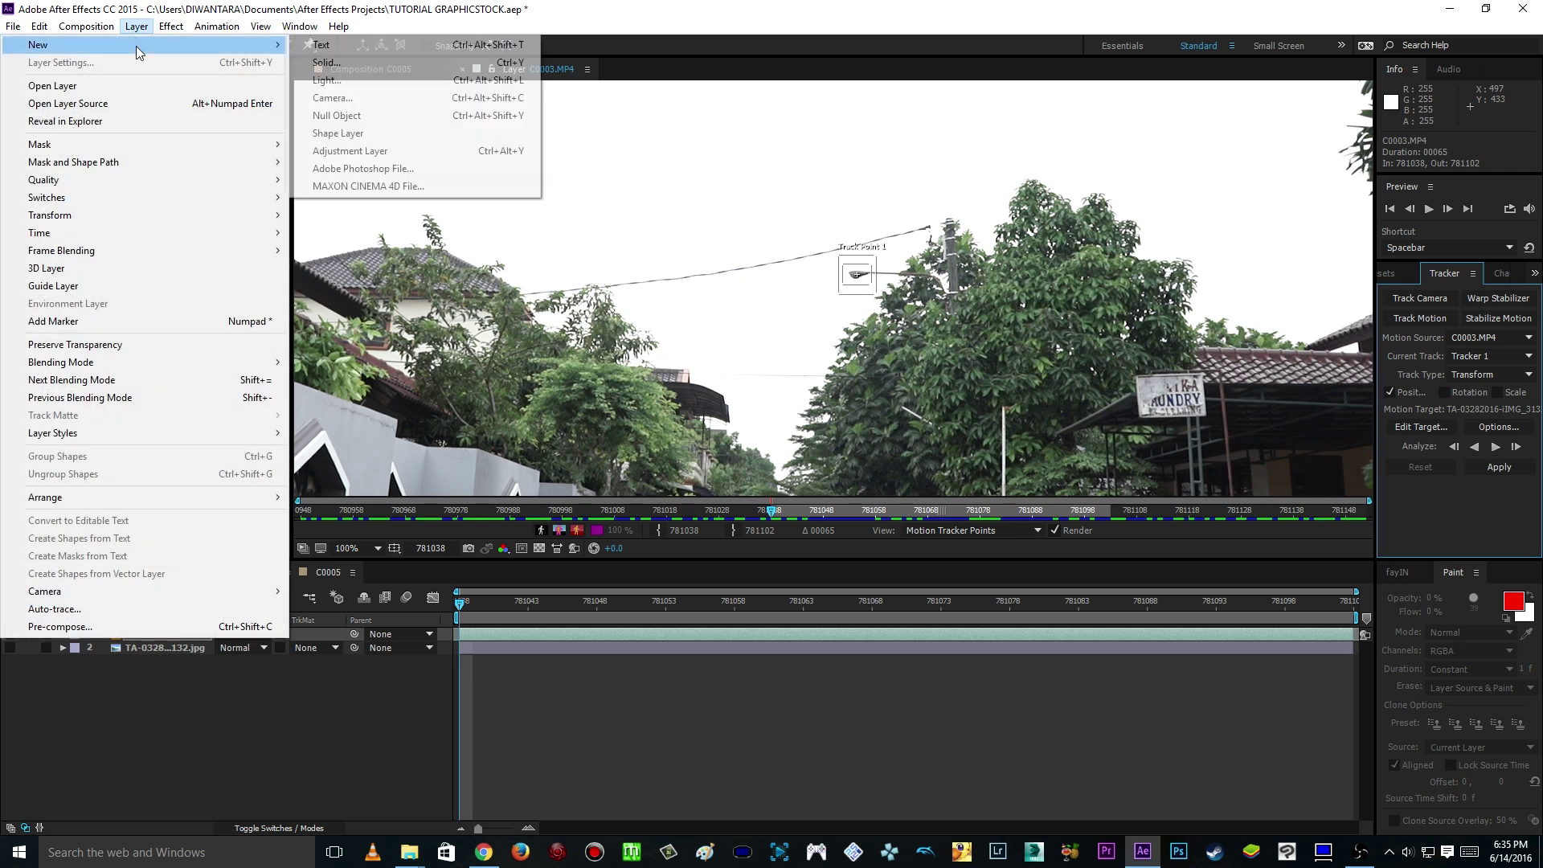
{"action": "left_click", "coordinate": [376, 115]}
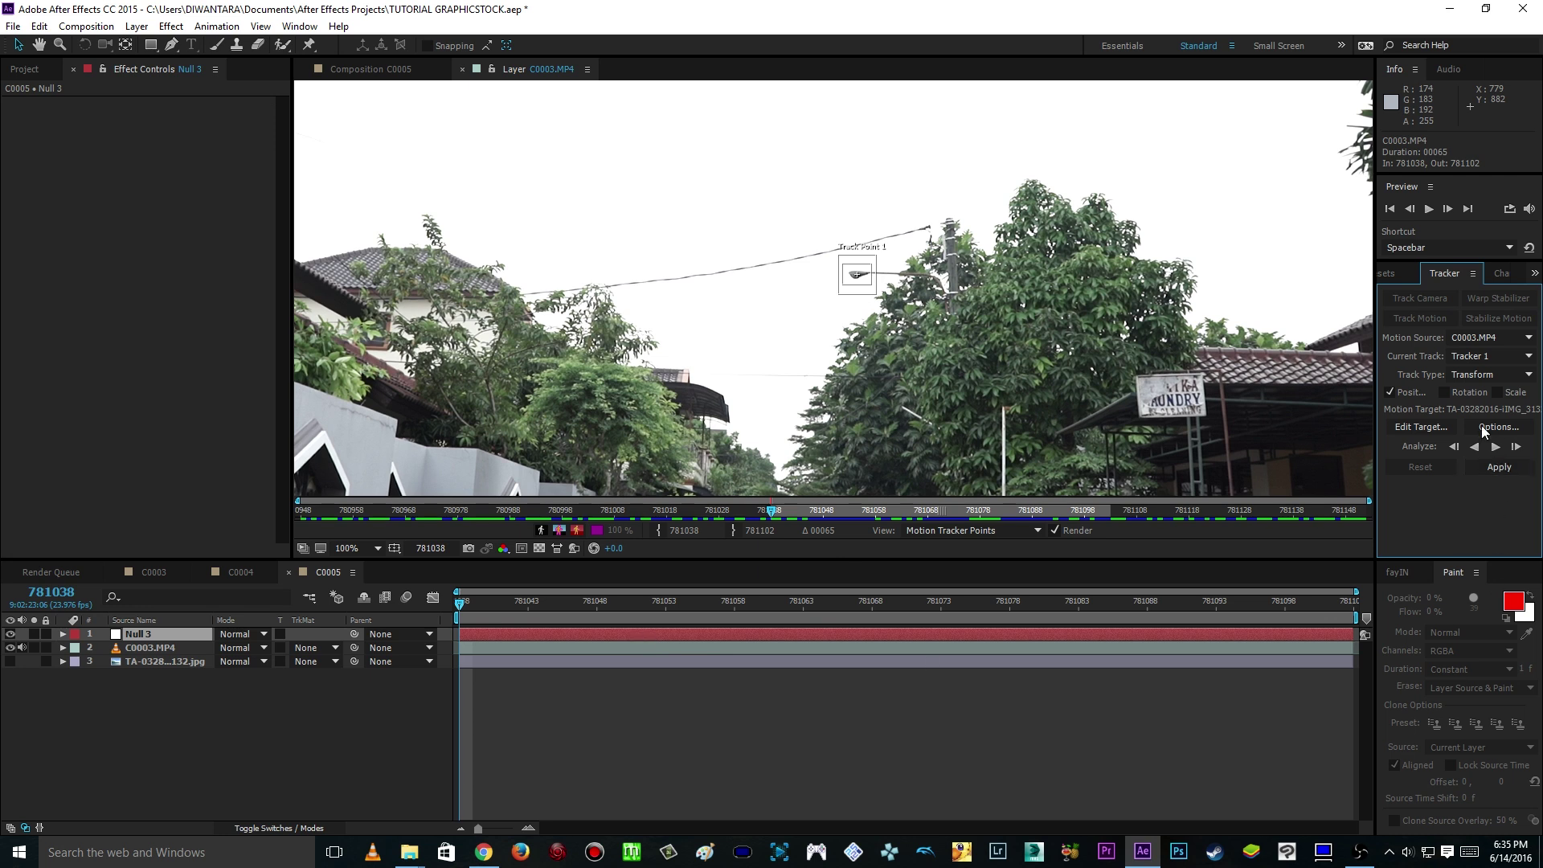
{"action": "left_click", "coordinate": [1416, 427]}
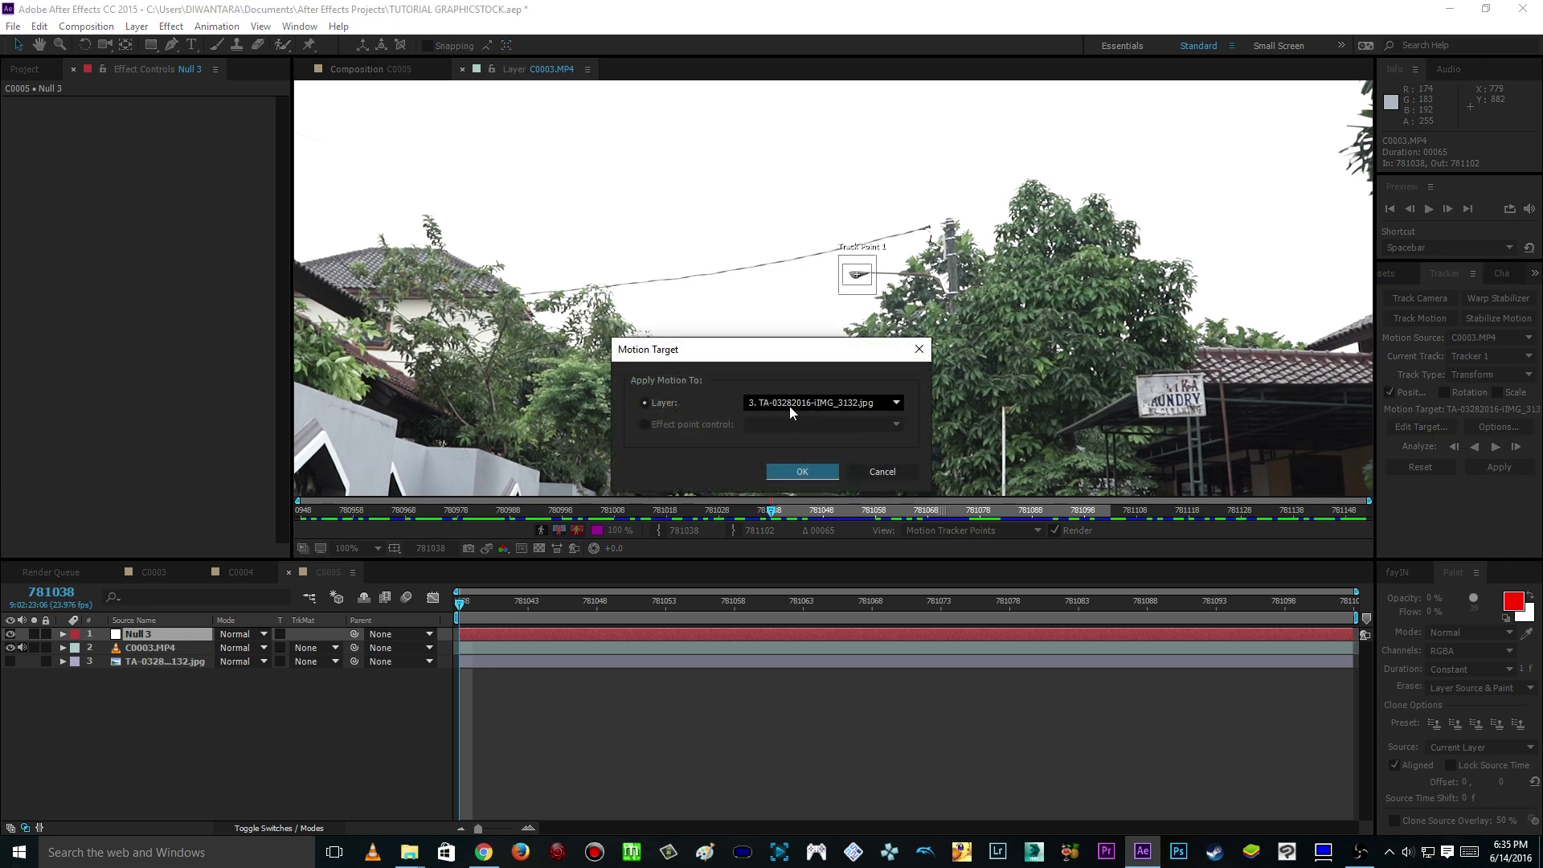
{"action": "left_click", "coordinate": [830, 410]}
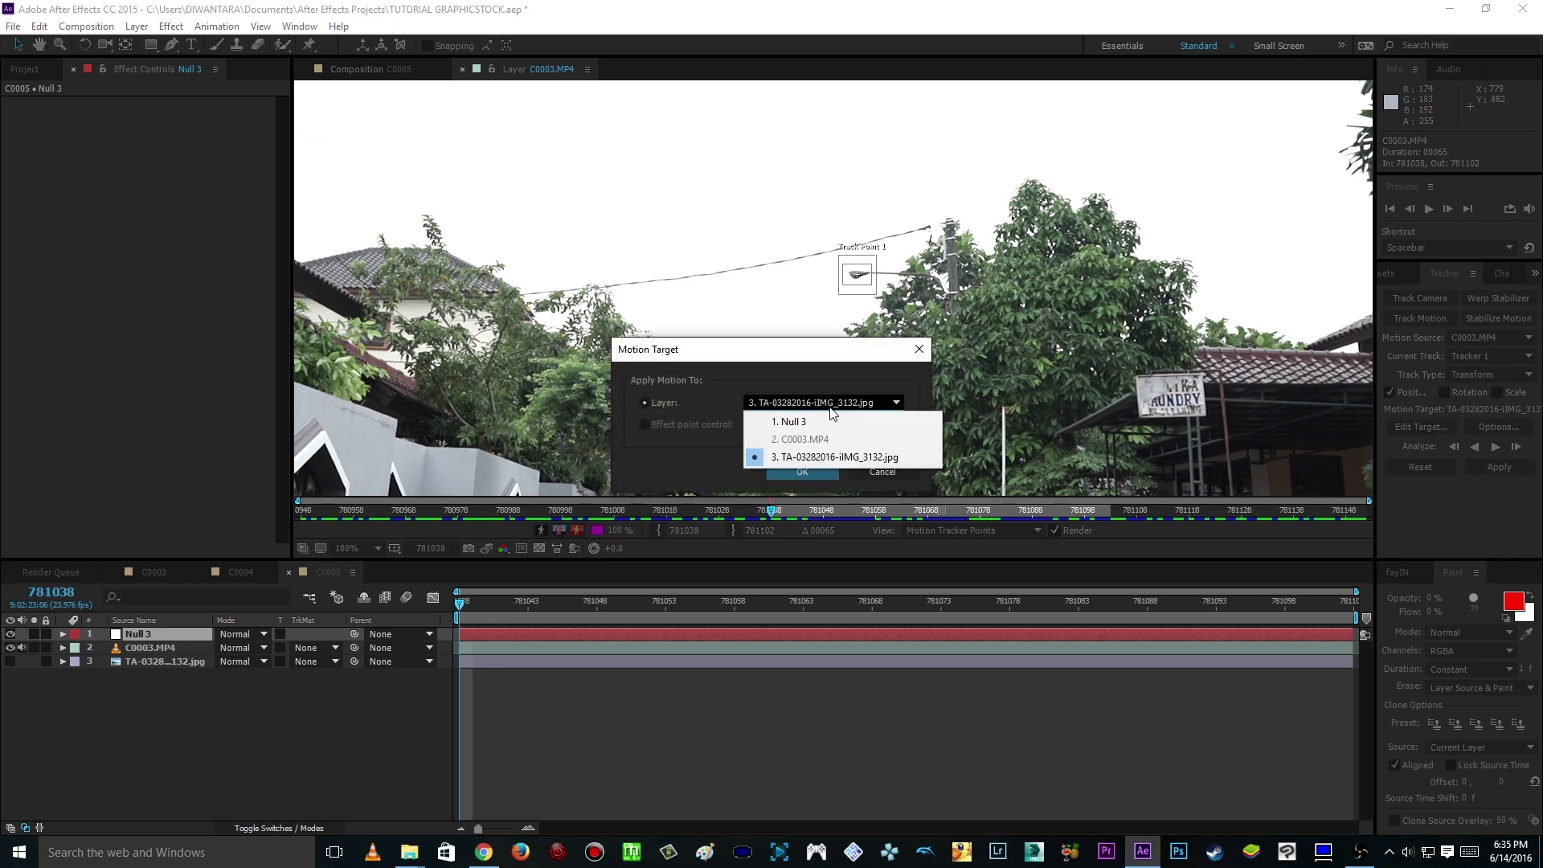
{"action": "left_click", "coordinate": [792, 422]}
{"action": "left_click", "coordinate": [803, 473]}
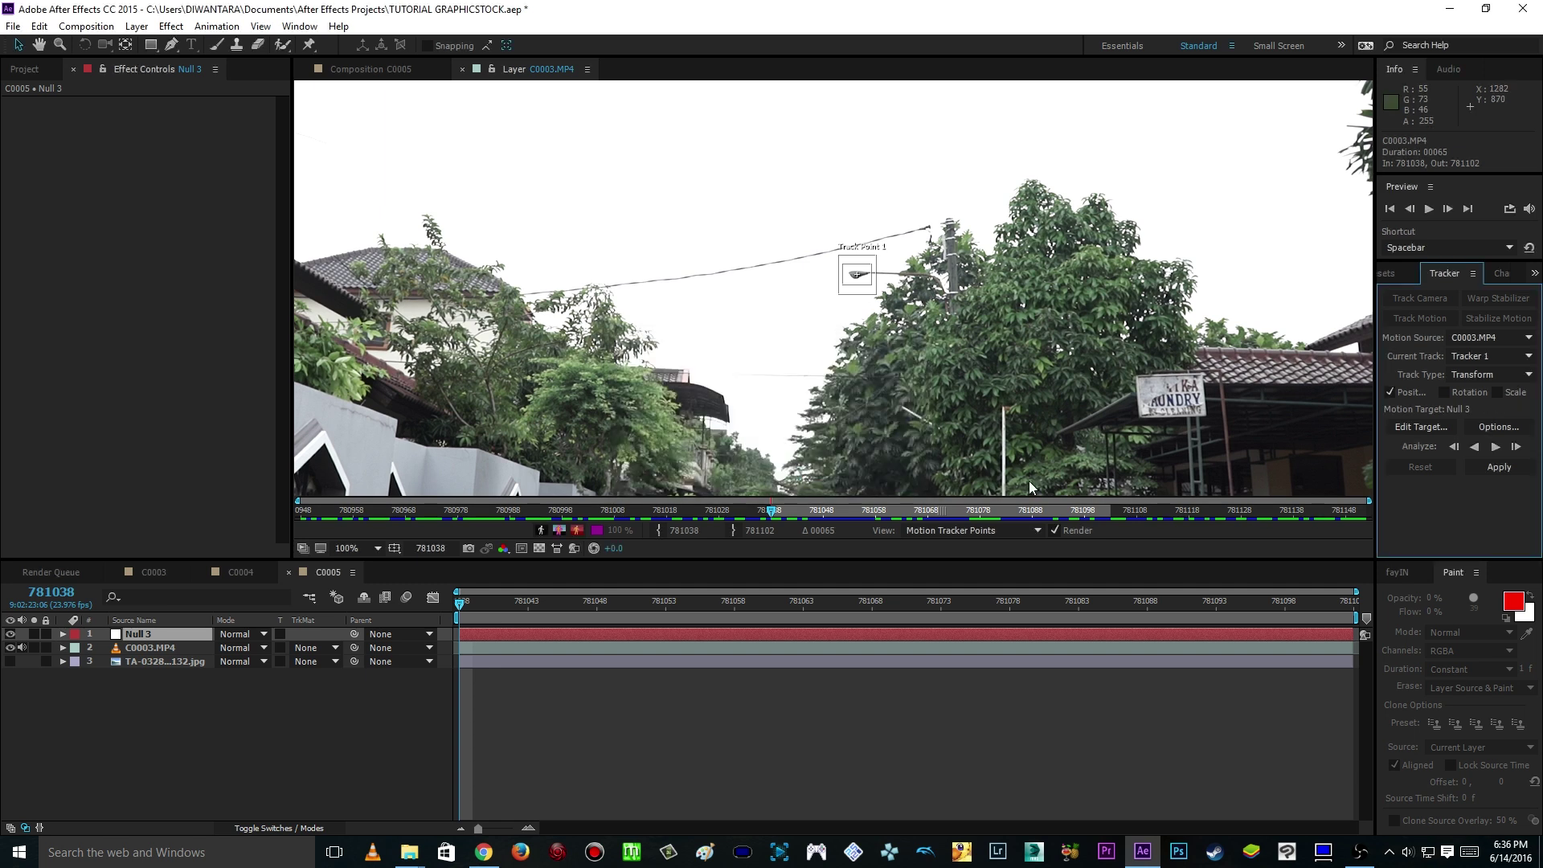
{"action": "left_click", "coordinate": [1492, 447]}
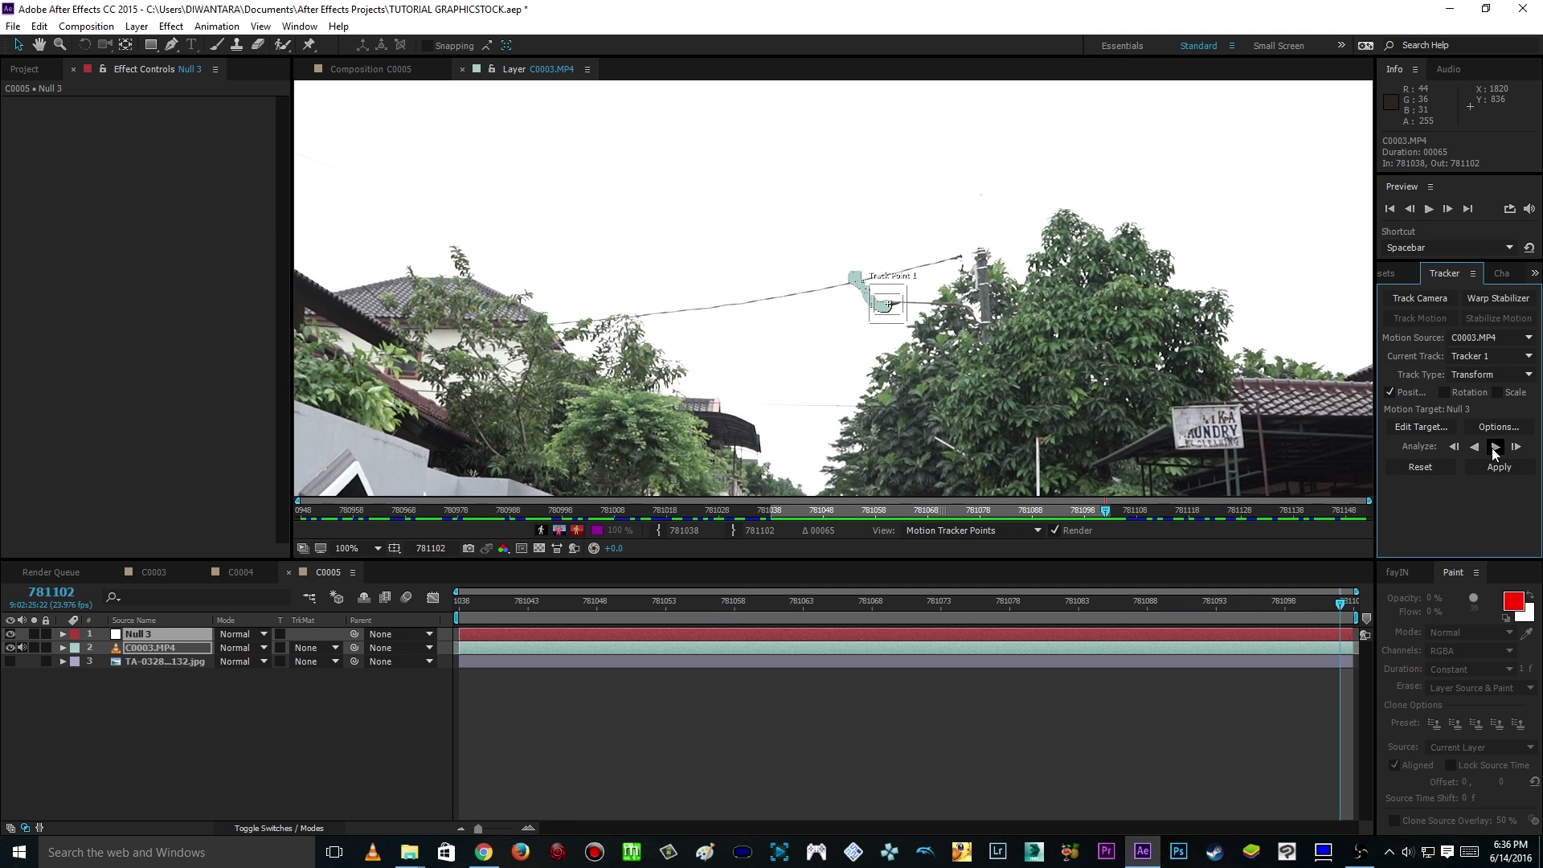
Step: Apply the lamp track to Null 3 in X and Y, then collapse the Motion Trackers
{"action": "left_click", "coordinate": [1496, 468]}
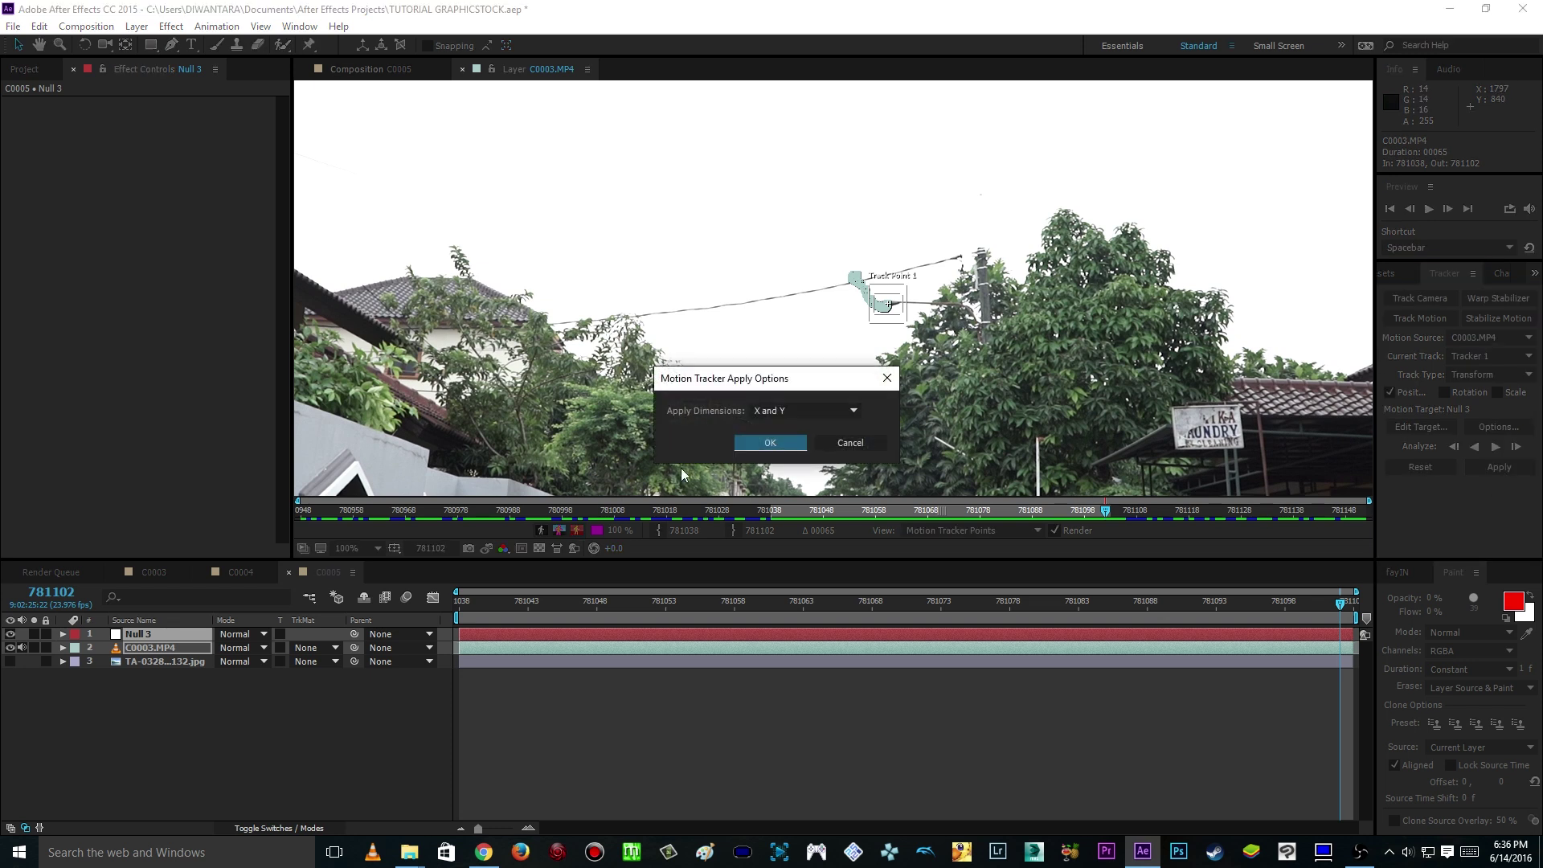
{"action": "left_click", "coordinate": [769, 443]}
{"action": "scroll", "coordinate": [671, 376], "scroll_direction": "down", "scroll_amount": 2}
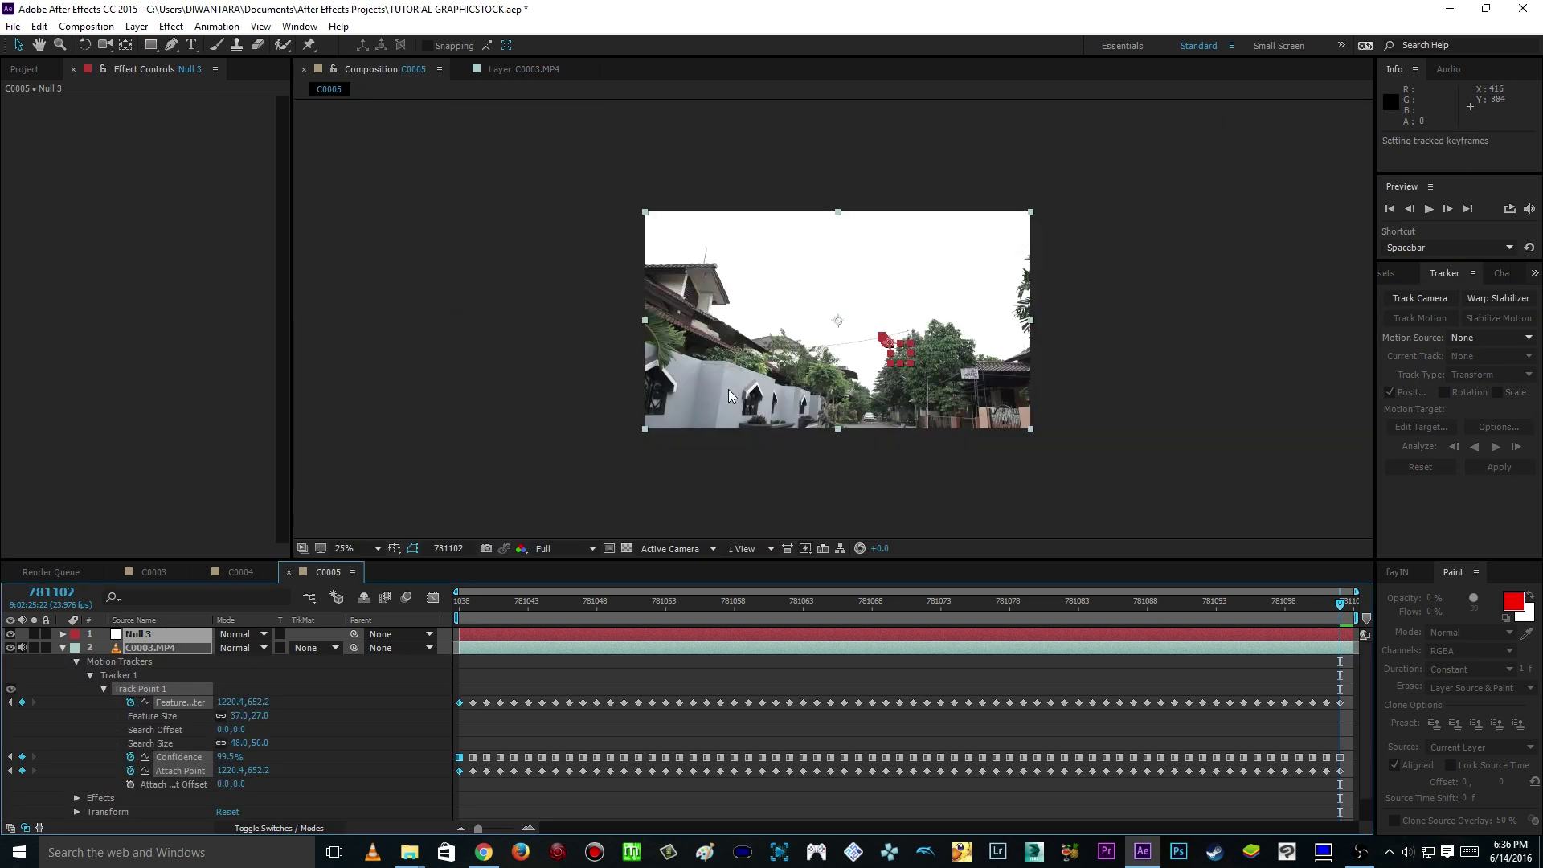
{"action": "scroll", "coordinate": [671, 376], "scroll_direction": "up", "scroll_amount": 2}
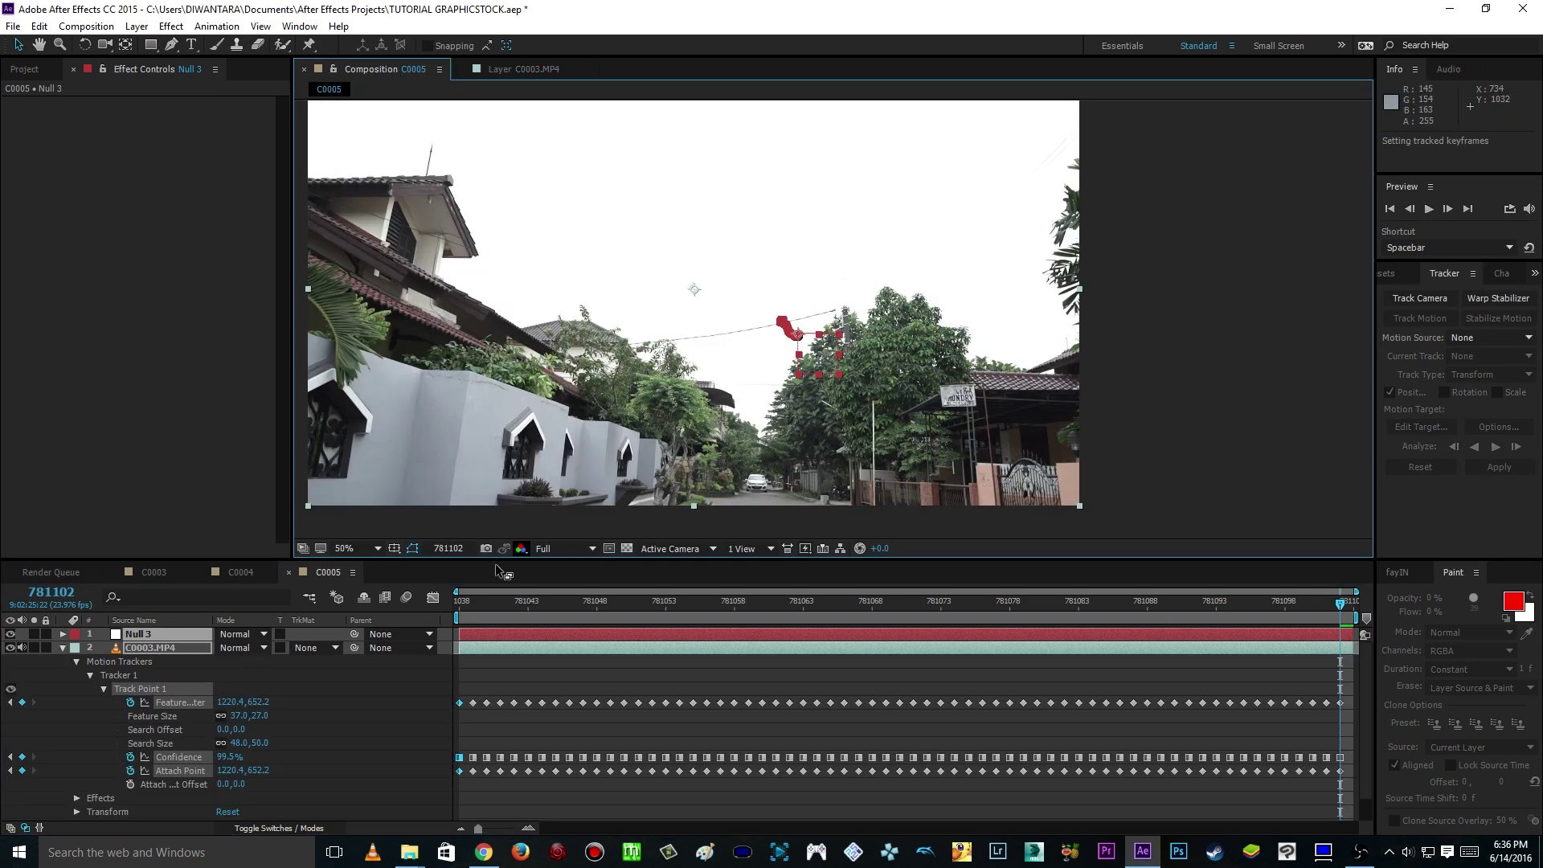
{"action": "left_click", "coordinate": [62, 655]}
{"action": "left_click", "coordinate": [303, 734]}
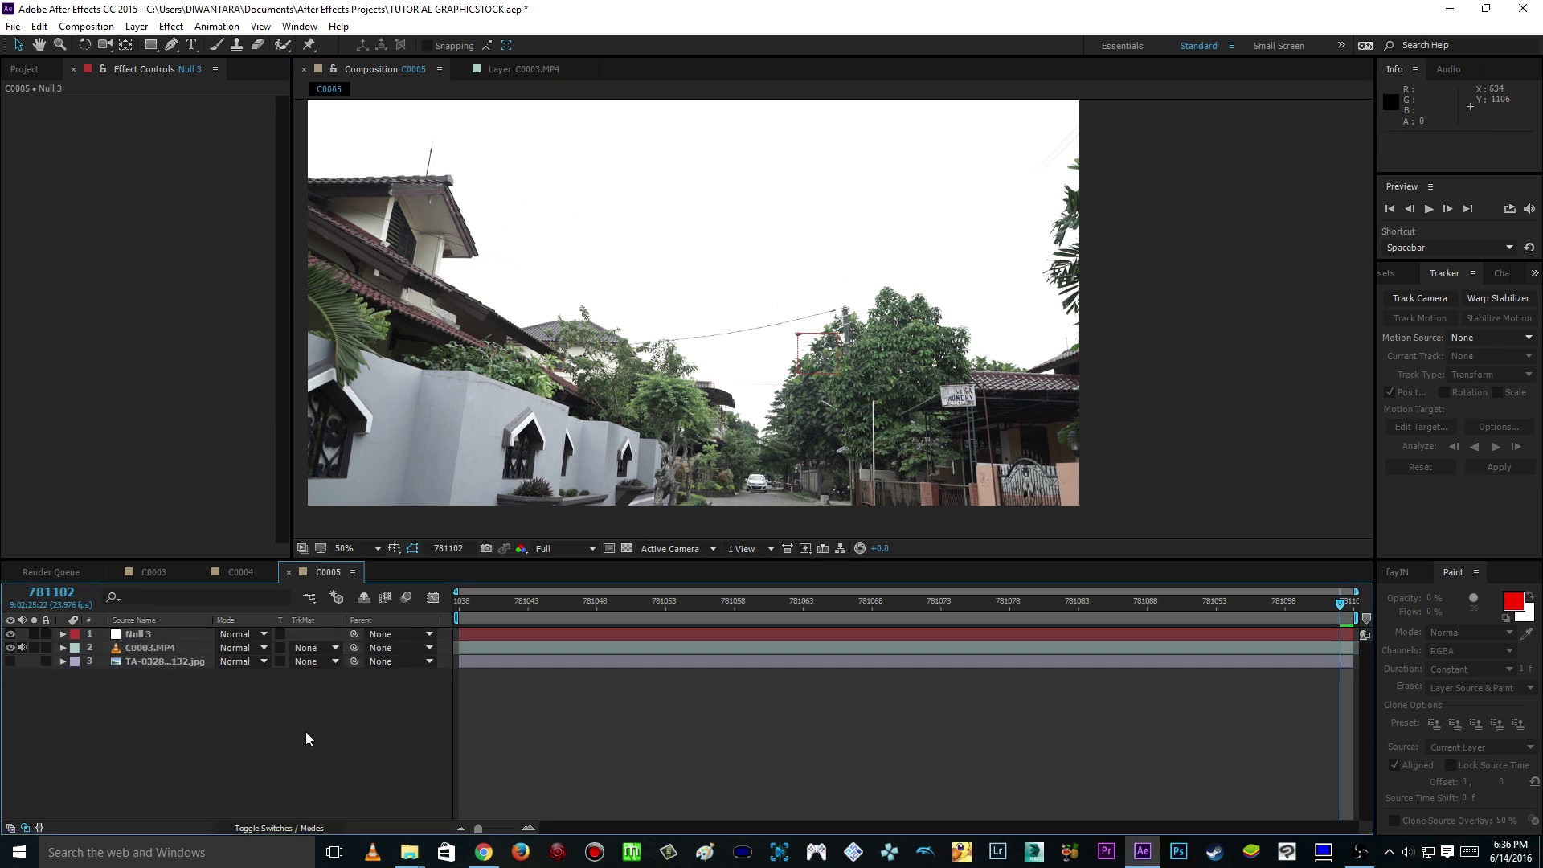
Step: Preview the composition from near the start of the shot, stopping at frame 781060
{"action": "left_click", "coordinate": [522, 613]}
{"action": "key", "text": "space"}
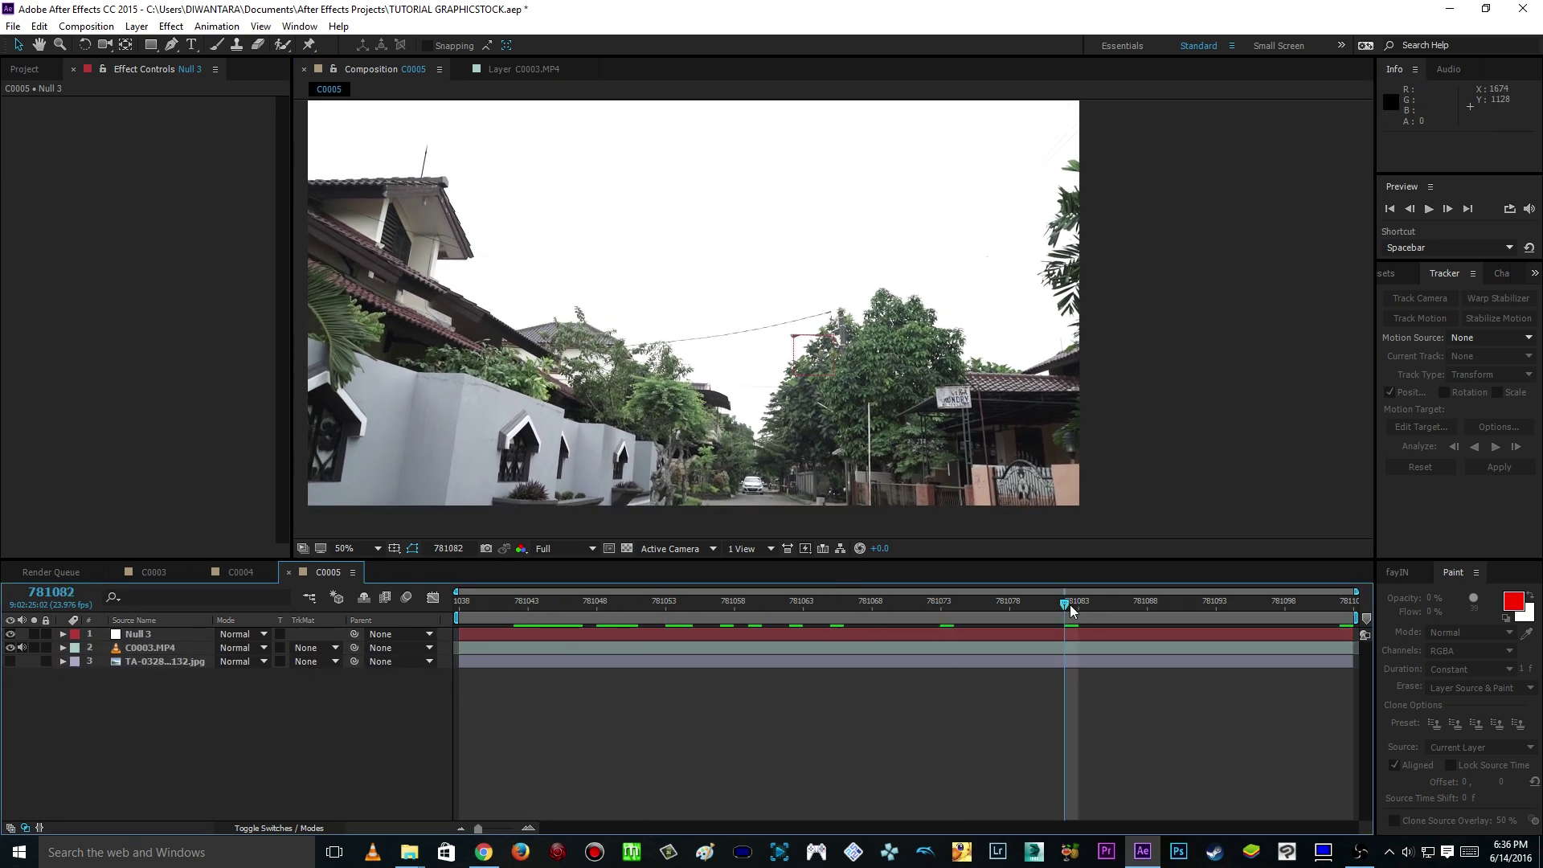
{"action": "left_click", "coordinate": [762, 625]}
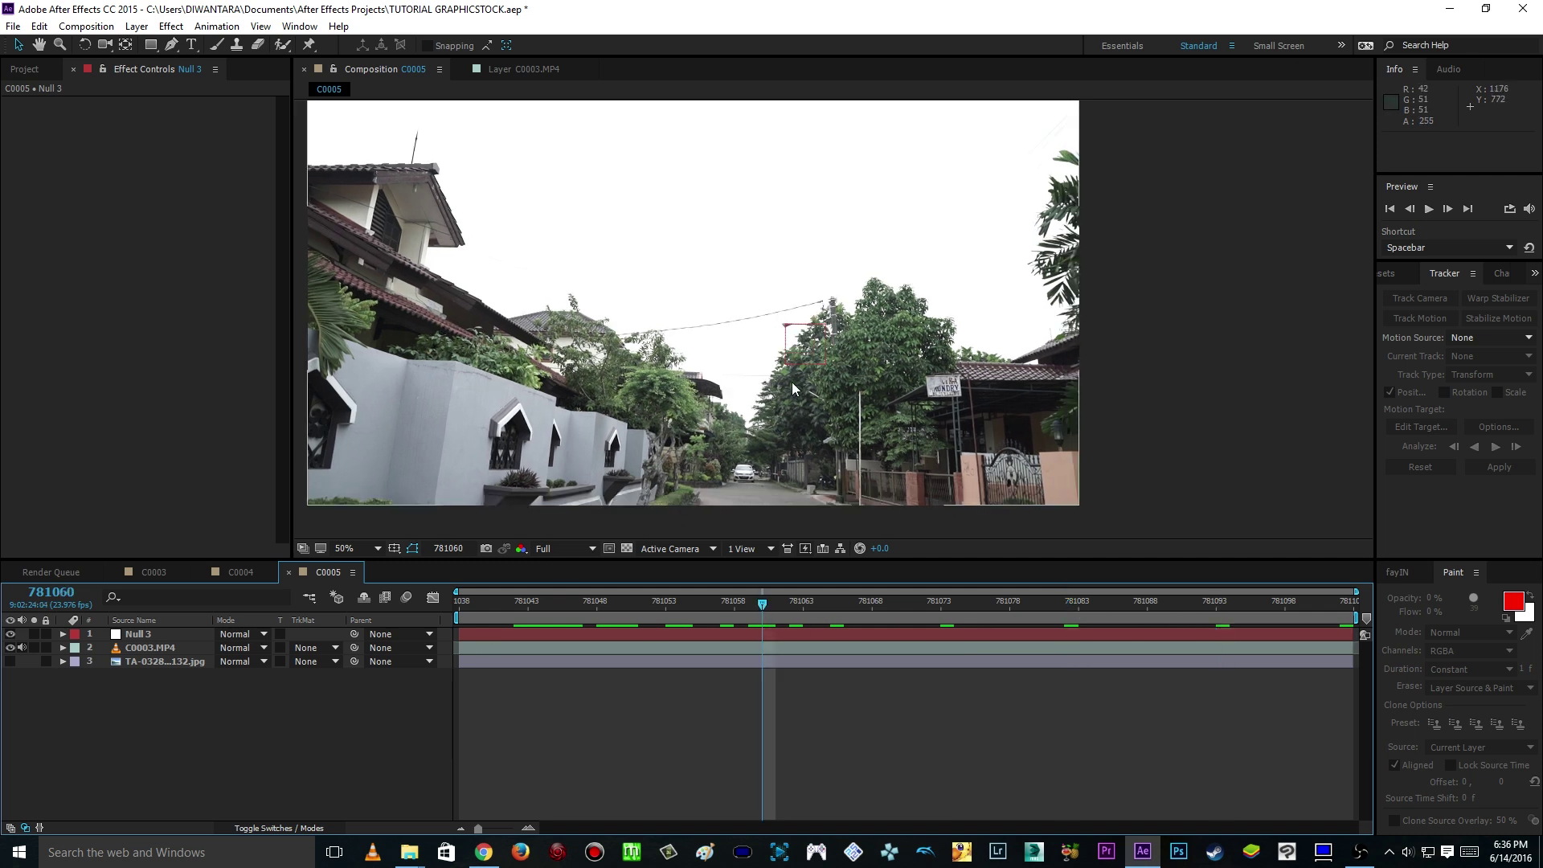
Step: Hide Null 3, re-enable the street video's keying effects, and show the cloudy sky layer
{"action": "left_click", "coordinate": [10, 634]}
{"action": "left_click", "coordinate": [152, 647]}
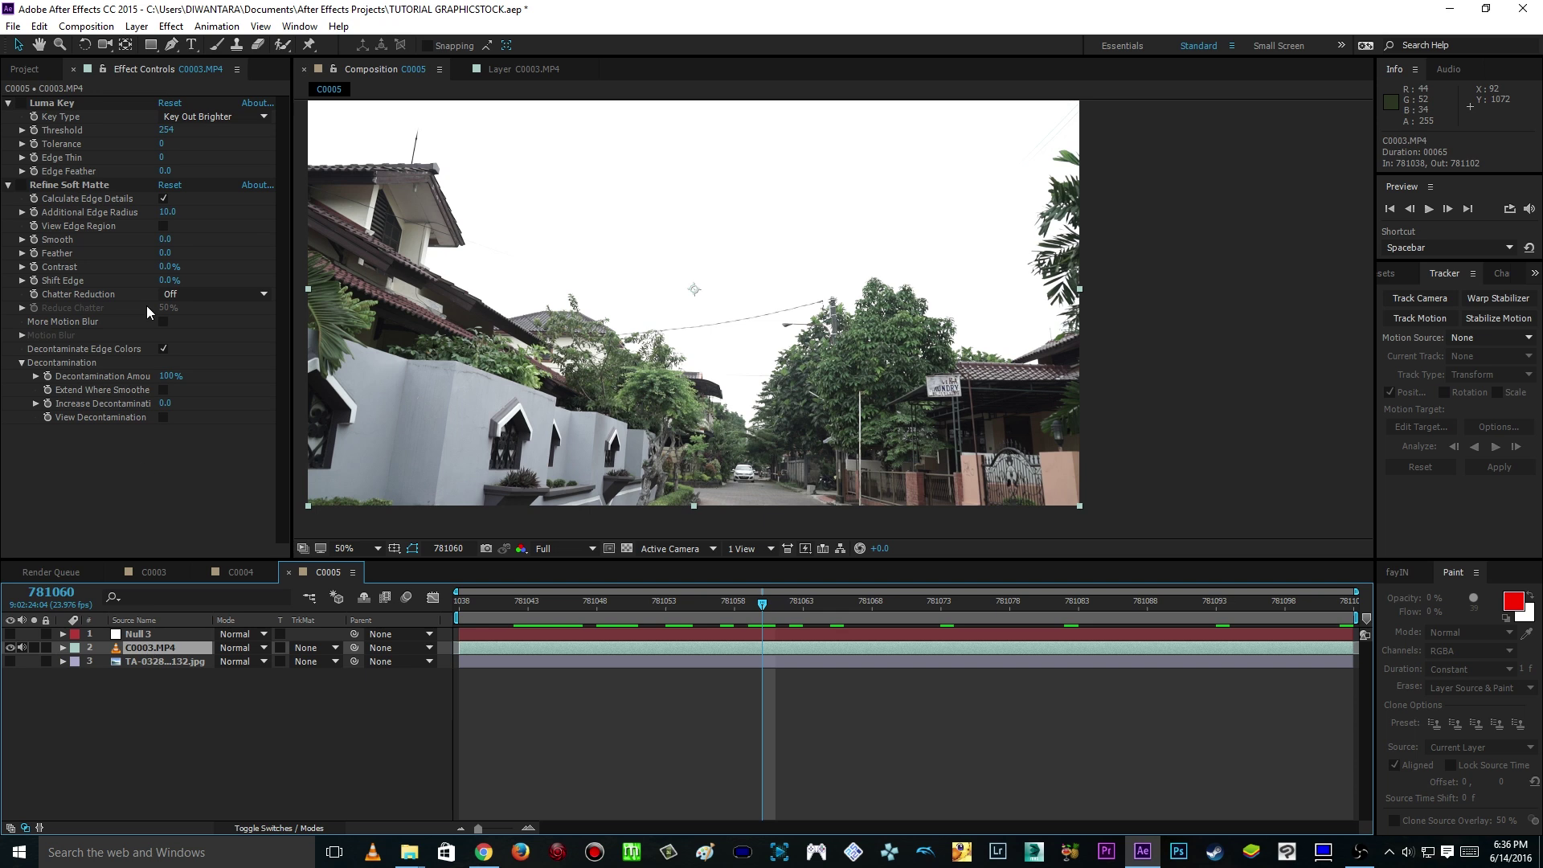
{"action": "left_click", "coordinate": [24, 109]}
{"action": "left_click", "coordinate": [20, 185]}
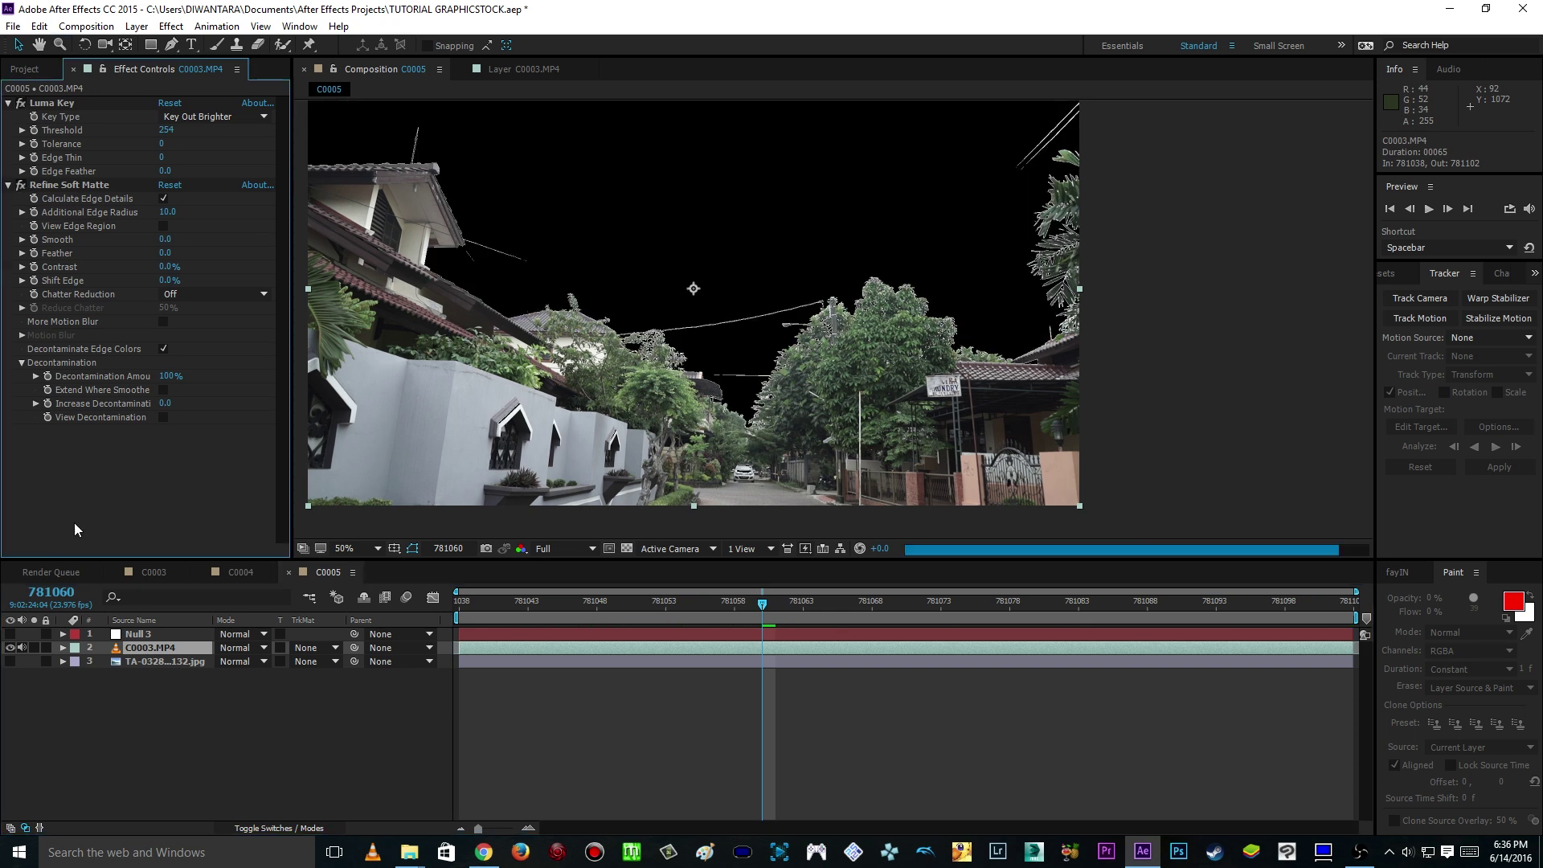
{"action": "left_click", "coordinate": [10, 661]}
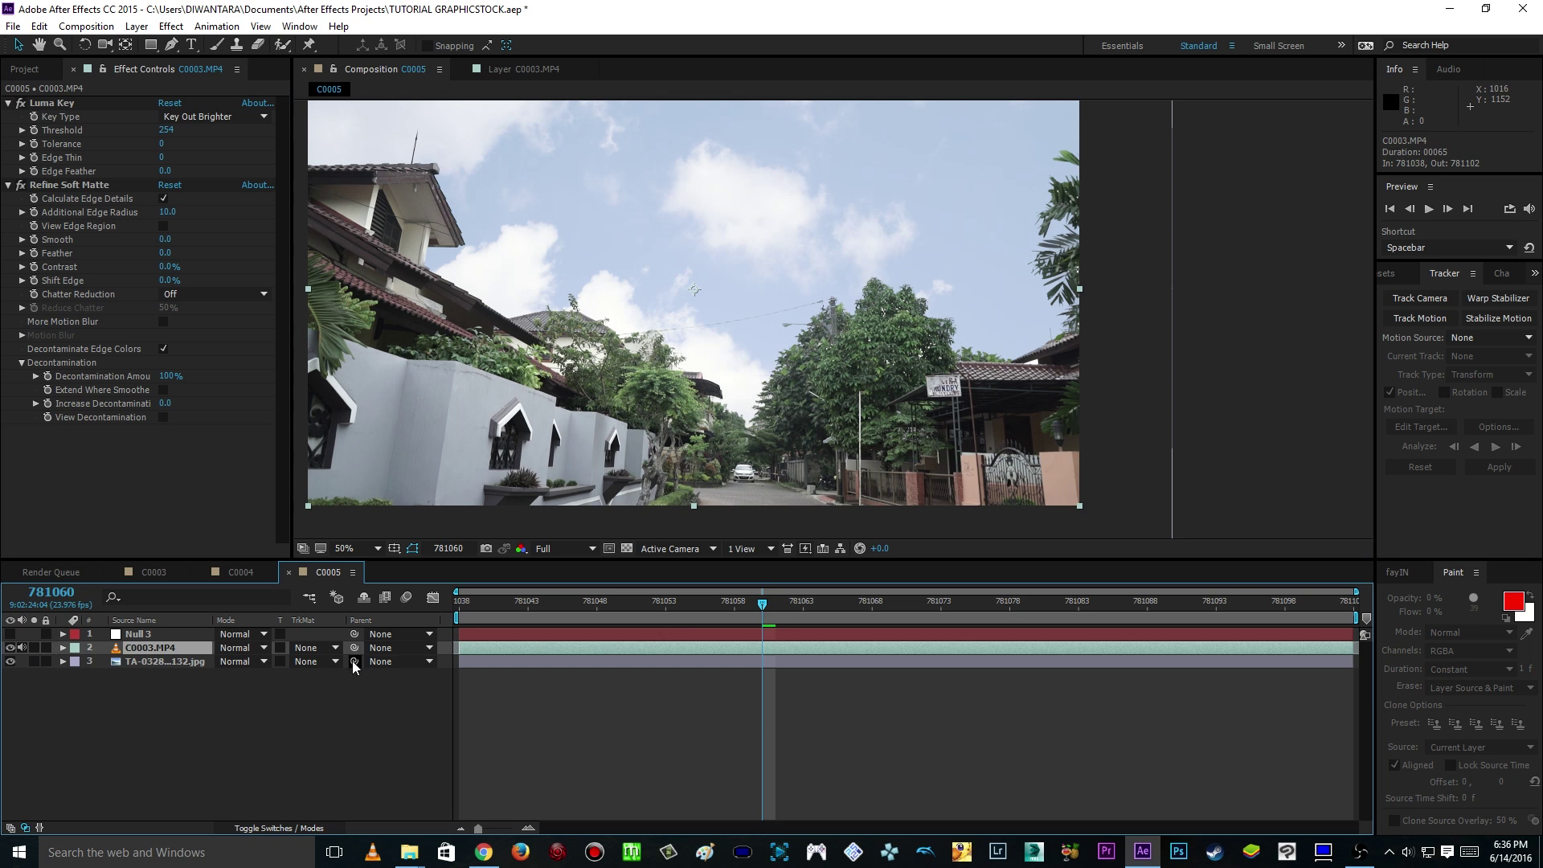
Step: Reveal the Parent column and pickwhip the cloud photo layer to Null 3
{"action": "left_click", "coordinate": [279, 831]}
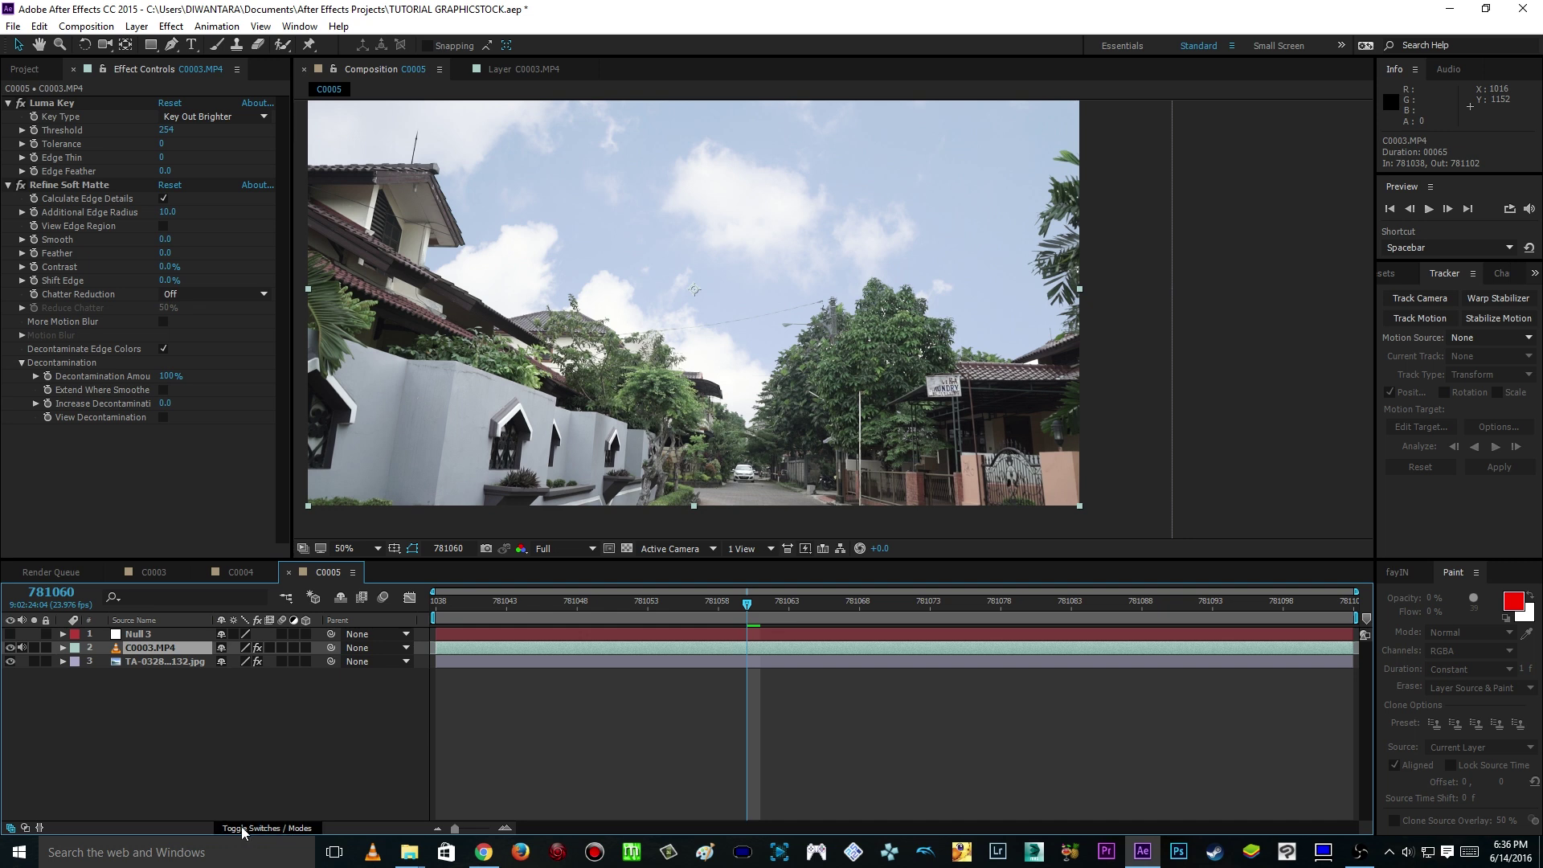
{"action": "left_click", "coordinate": [254, 829]}
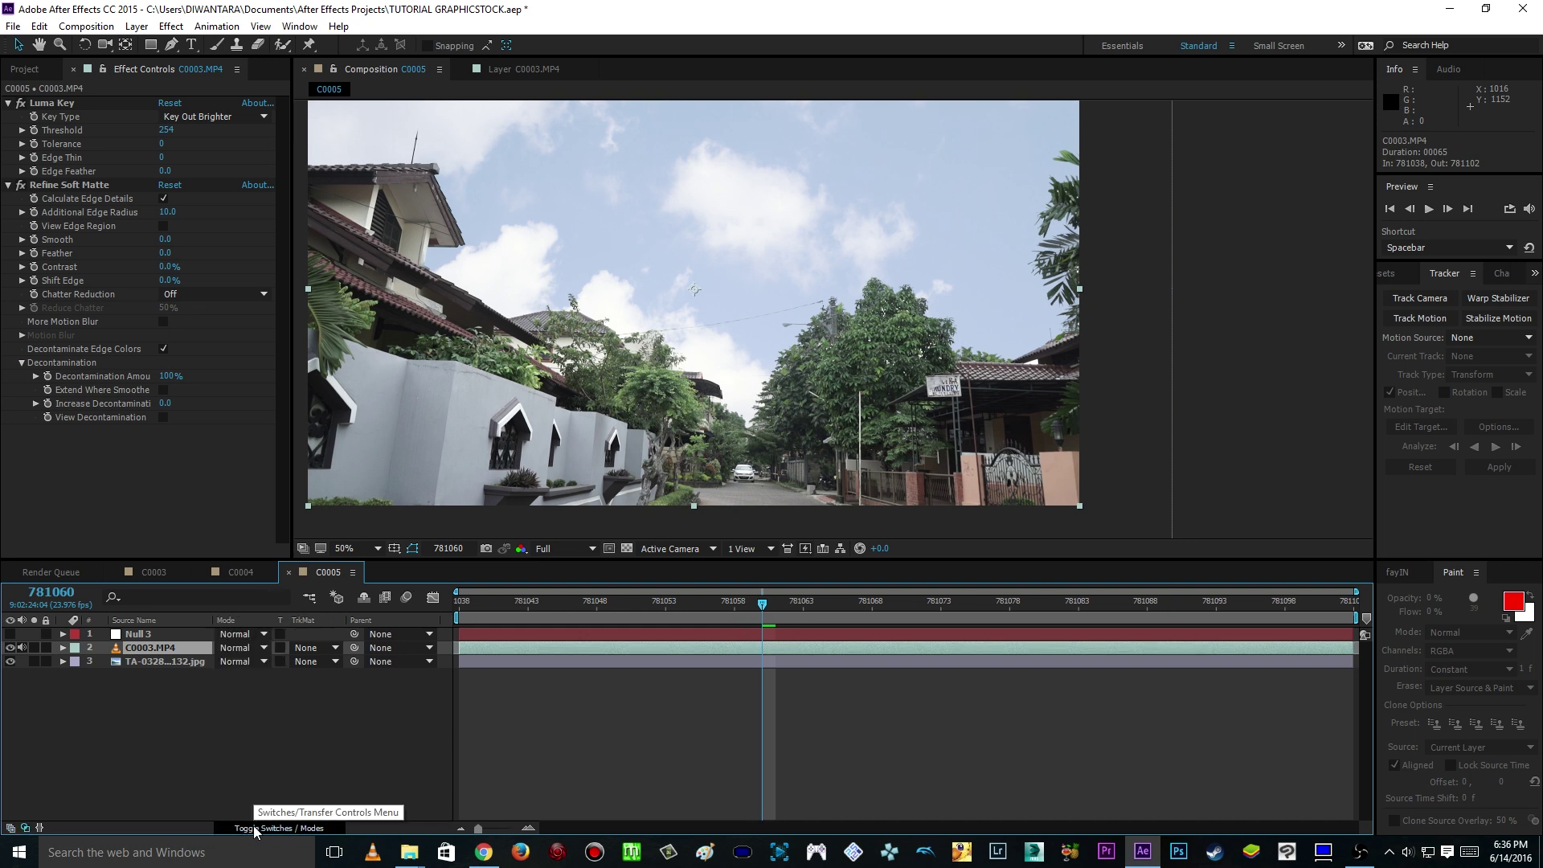
{"action": "left_click", "coordinate": [295, 826]}
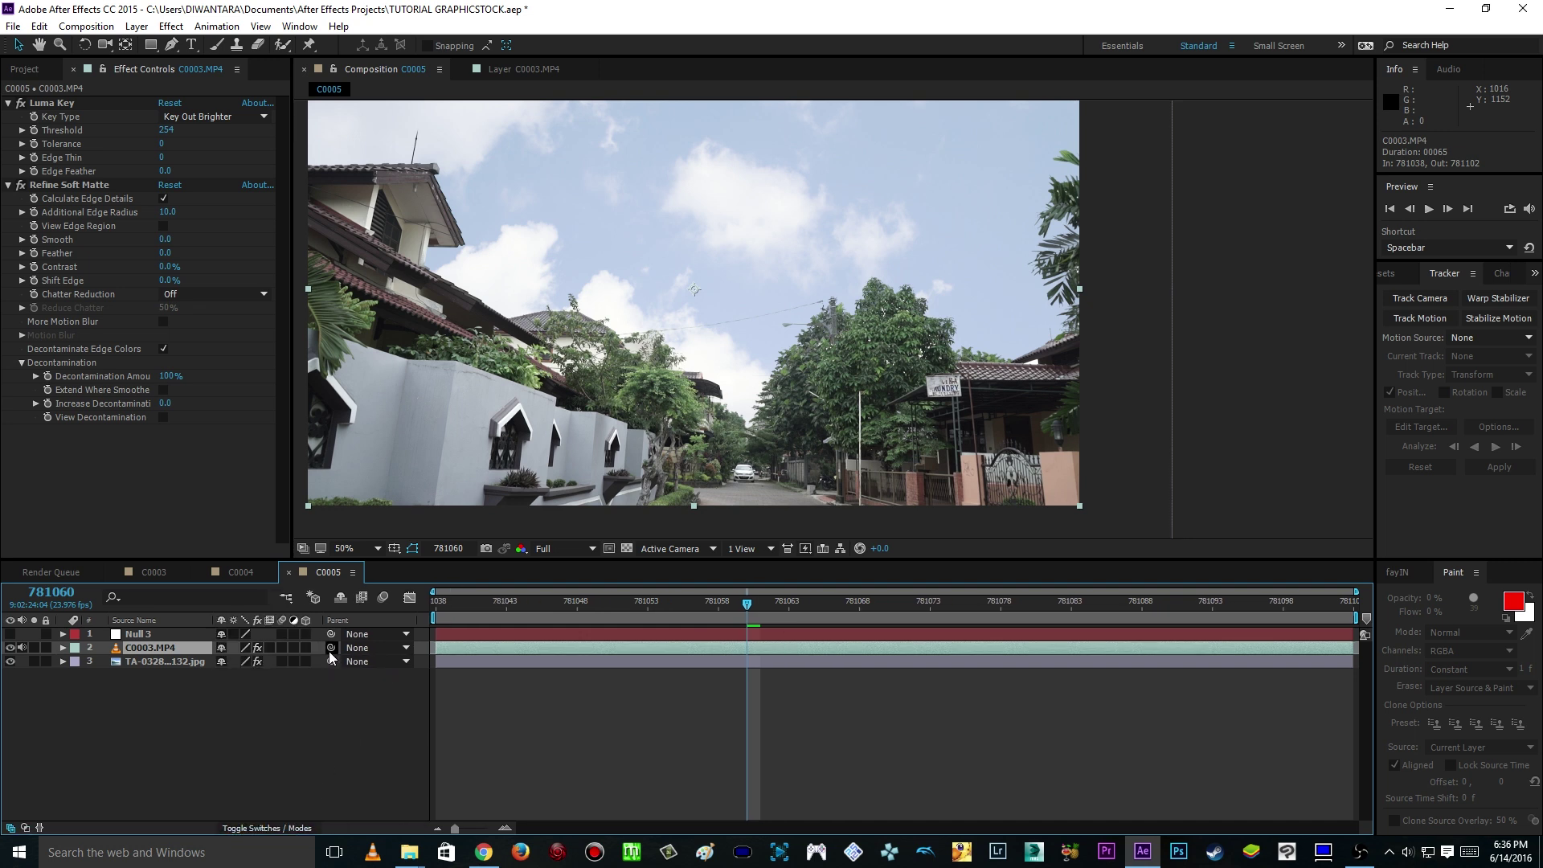
{"action": "left_click", "coordinate": [295, 827]}
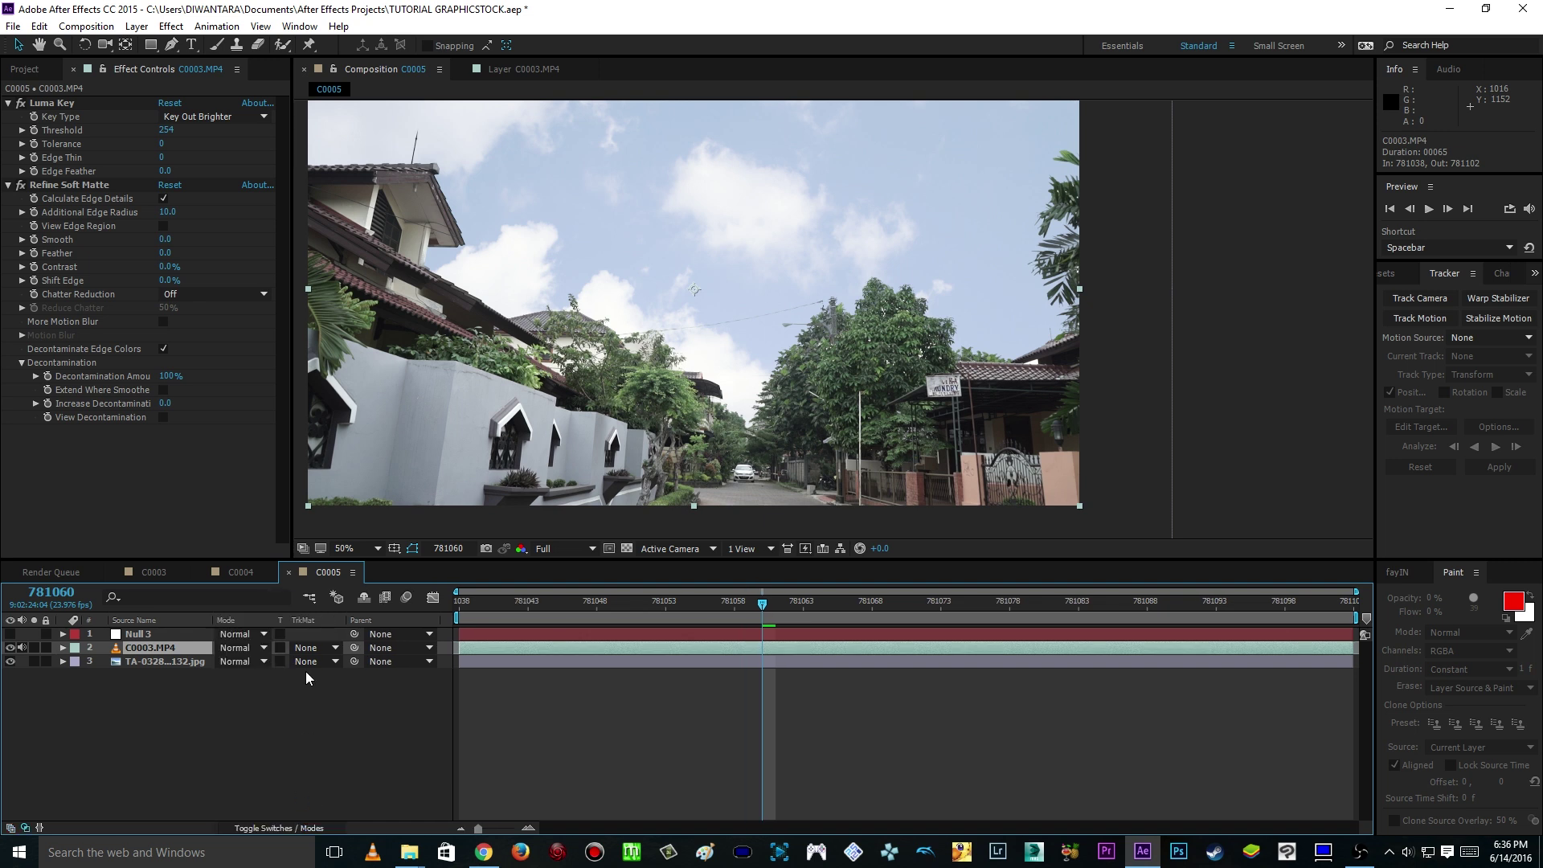
{"action": "left_click", "coordinate": [295, 827]}
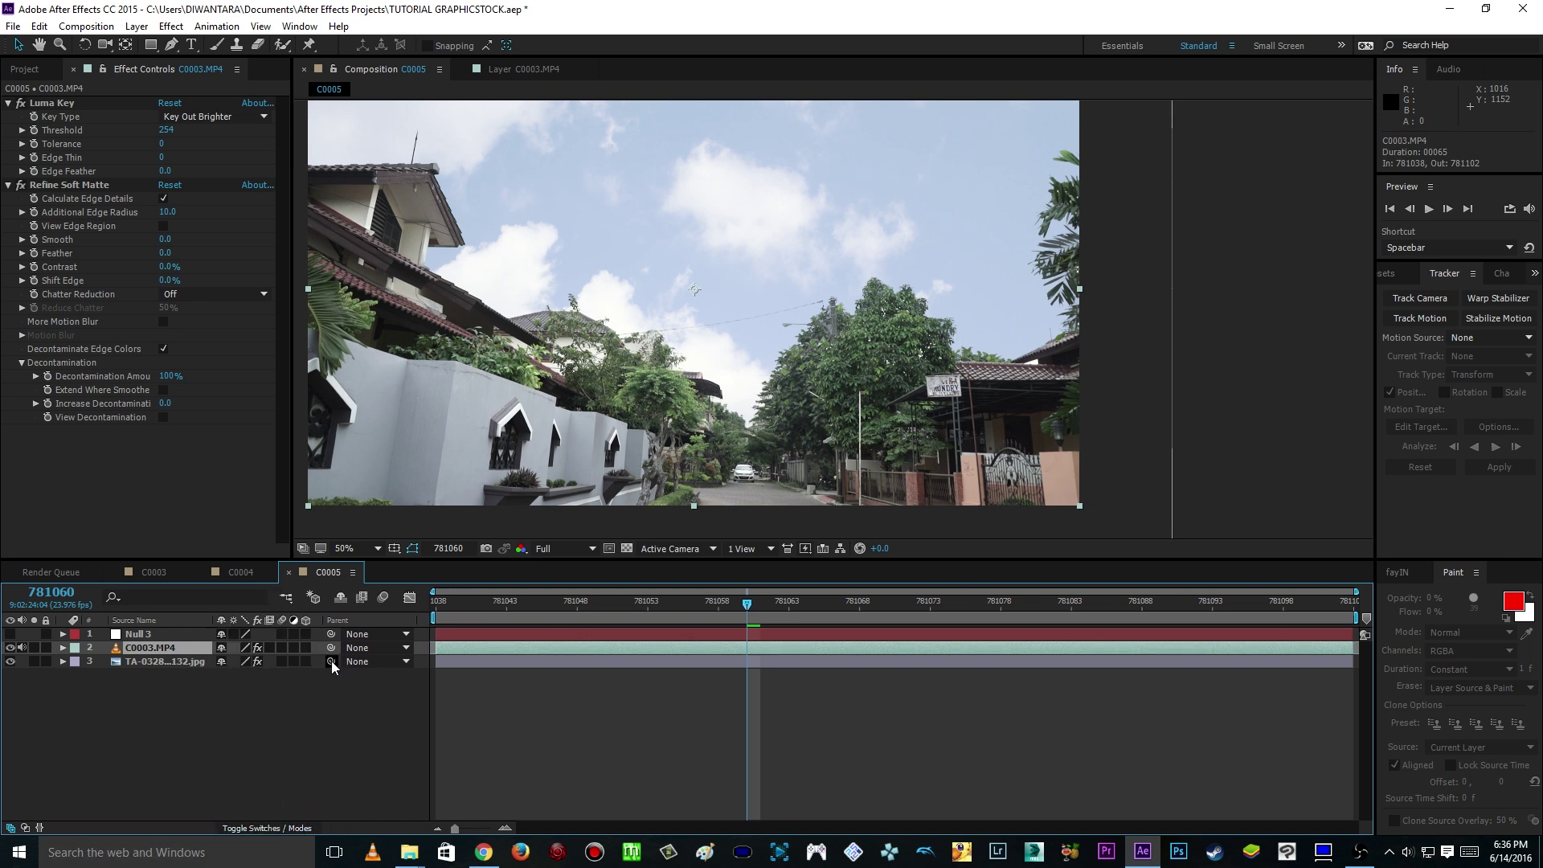
{"action": "left_click_drag", "start_coordinate": [332, 662], "coordinate": [160, 637]}
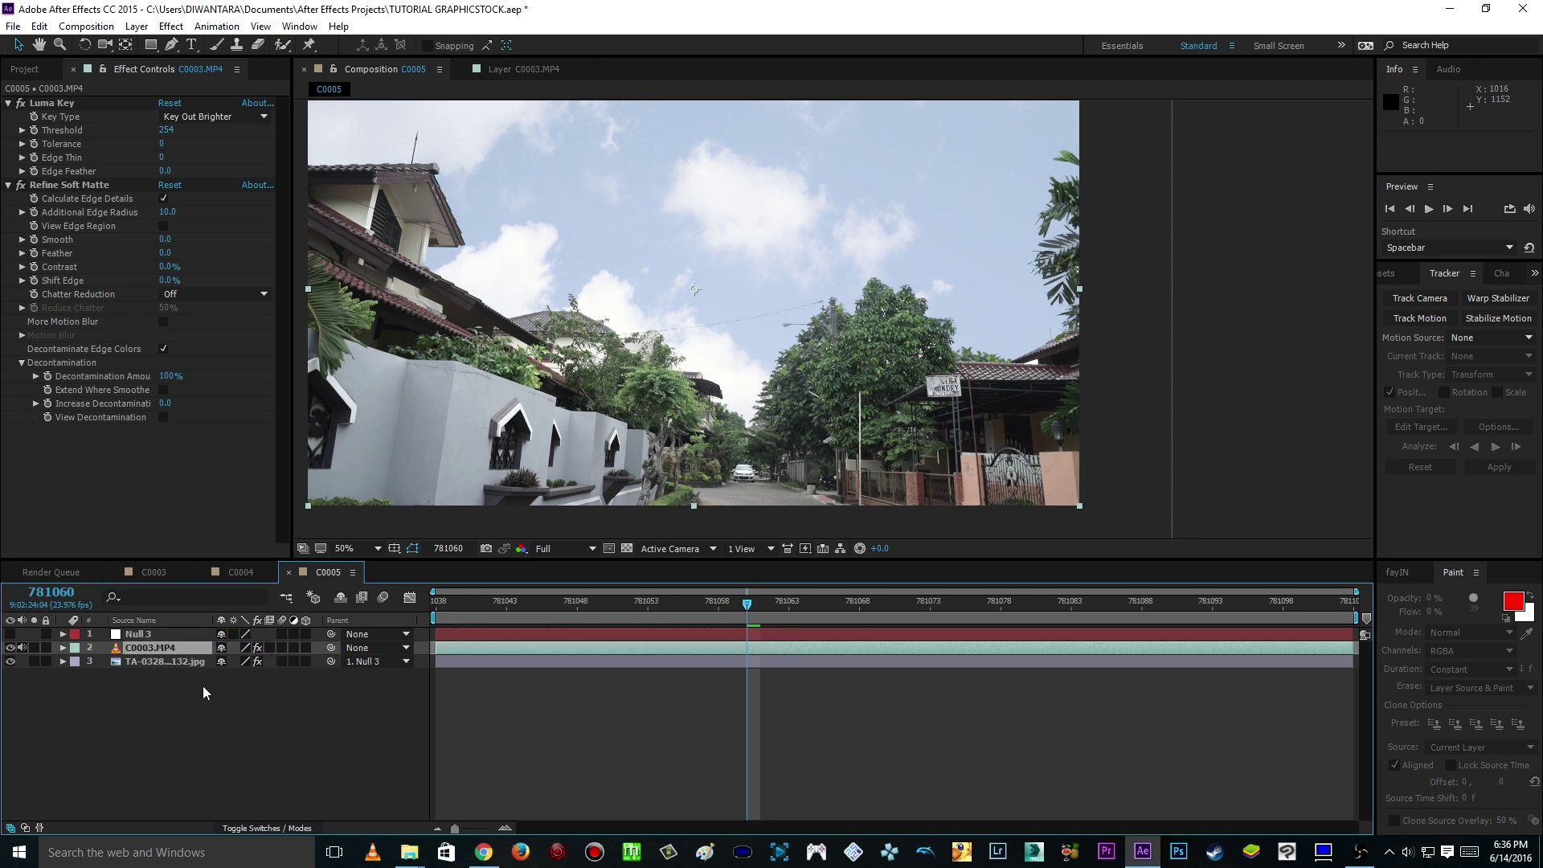
{"action": "left_click", "coordinate": [196, 663]}
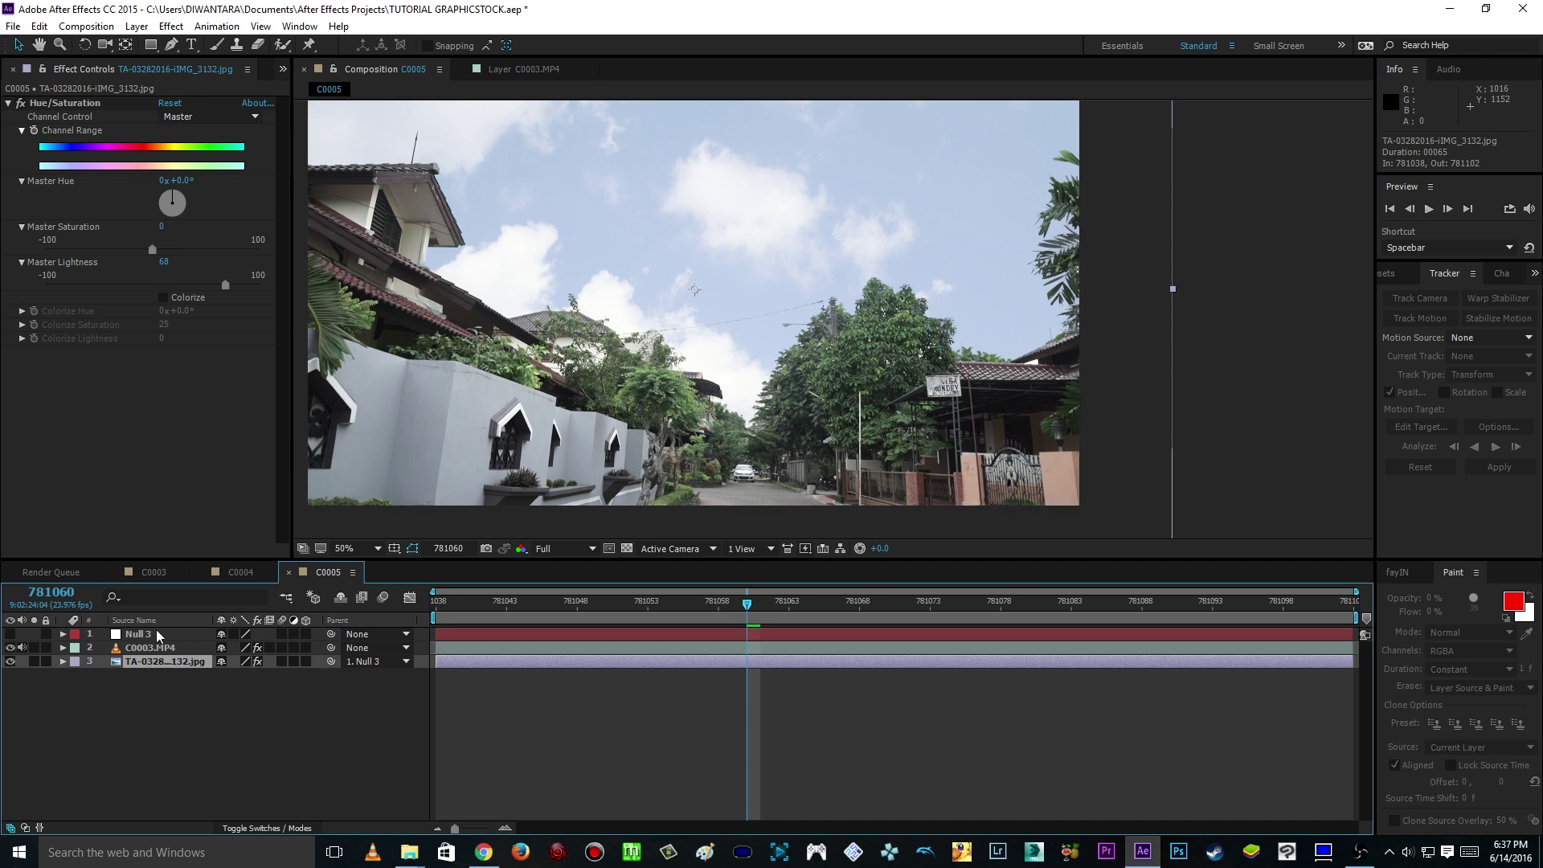
{"action": "left_click", "coordinate": [157, 637]}
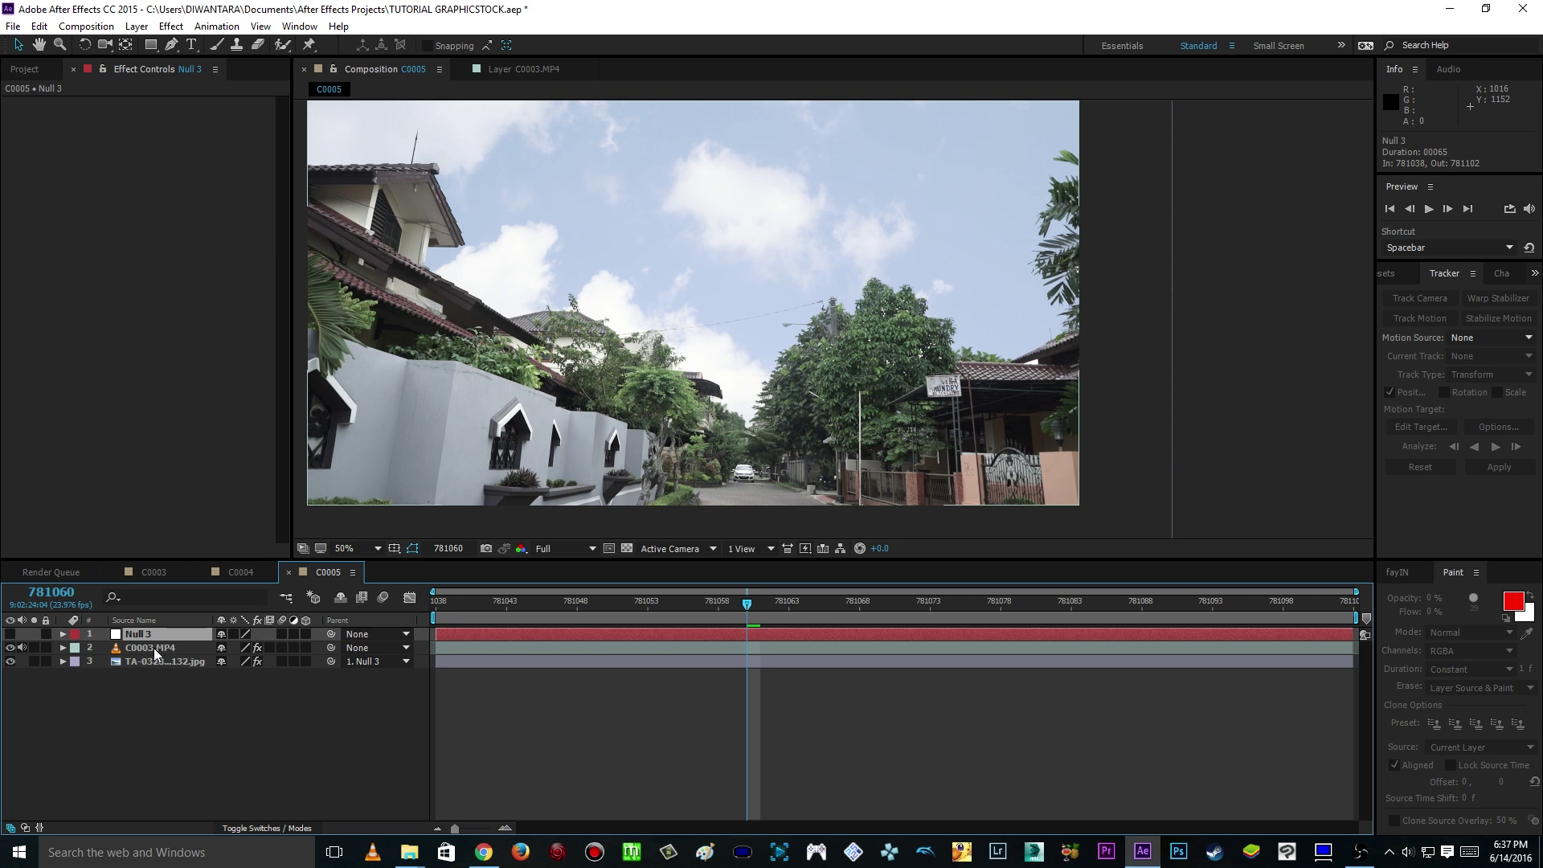
{"action": "left_click_drag", "start_coordinate": [791, 424], "coordinate": [848, 431]}
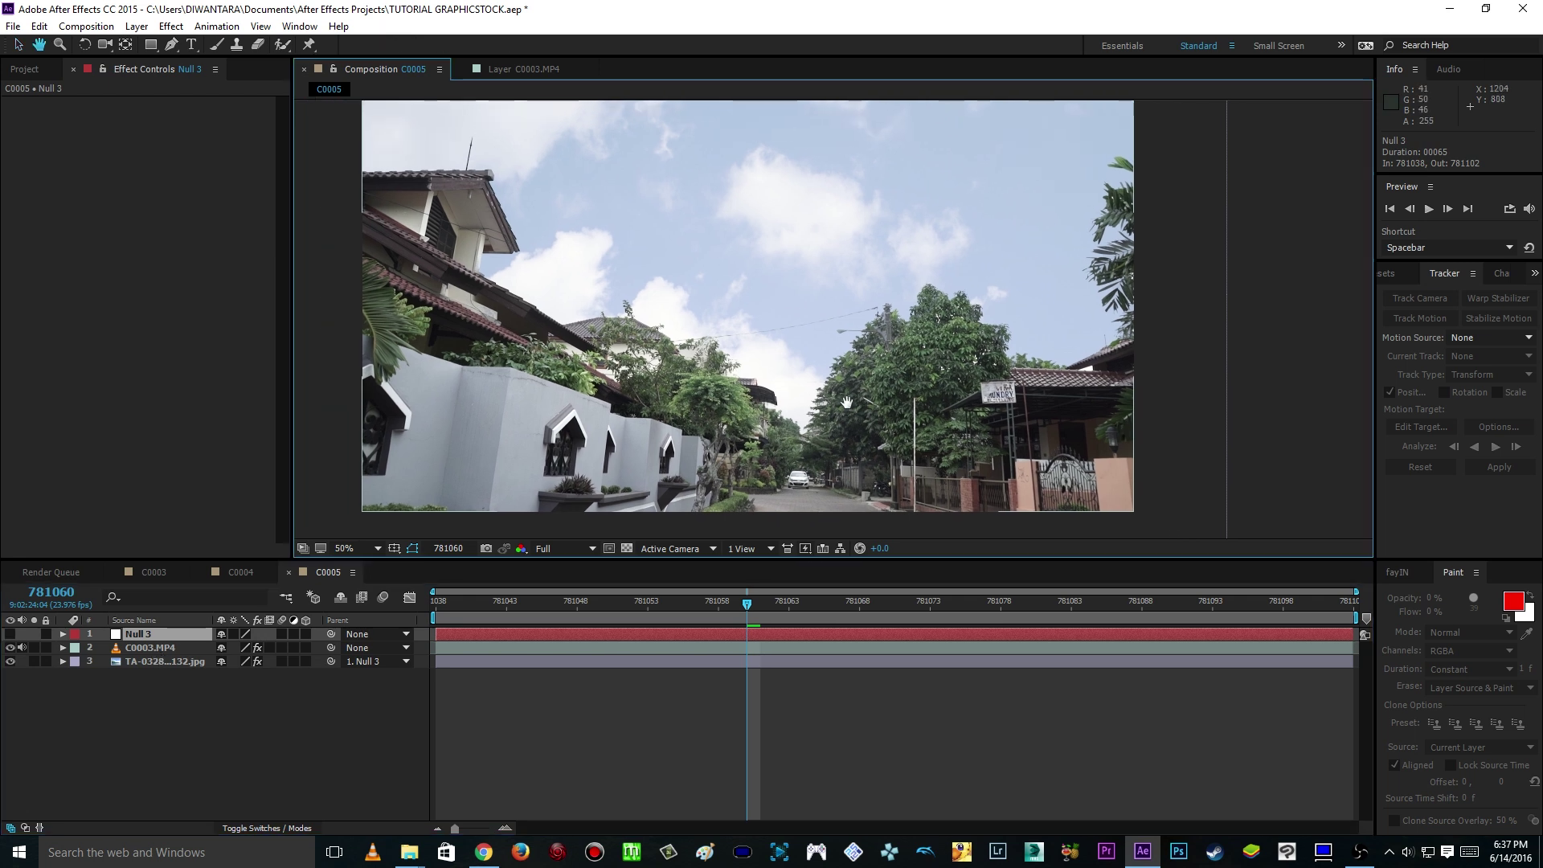
{"action": "left_click_drag", "start_coordinate": [757, 603], "coordinate": [817, 613]}
{"action": "left_click", "coordinate": [916, 602]}
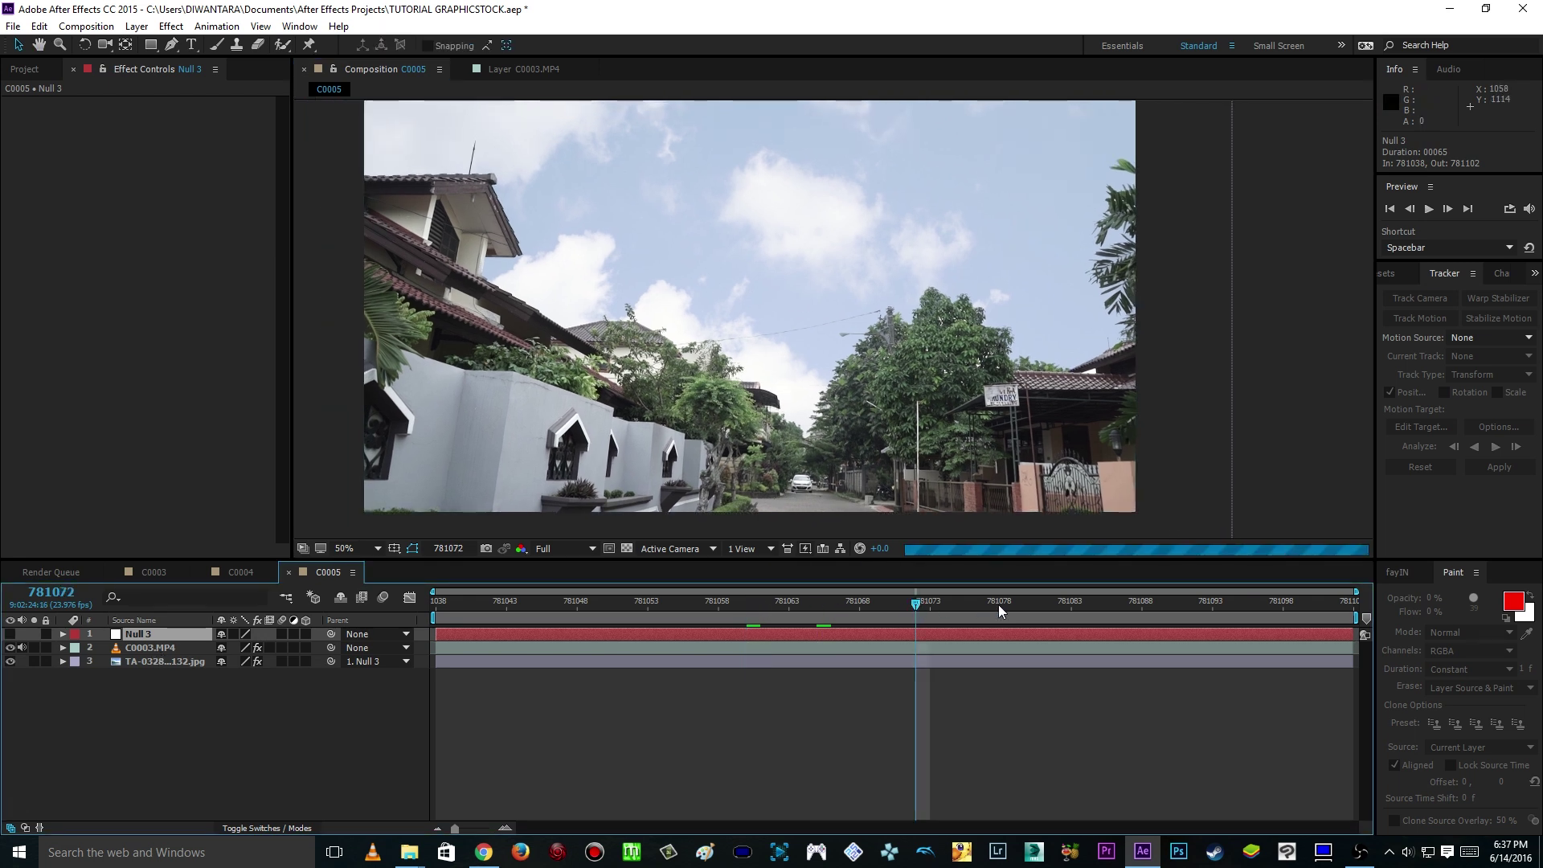
{"action": "left_click", "coordinate": [1045, 602]}
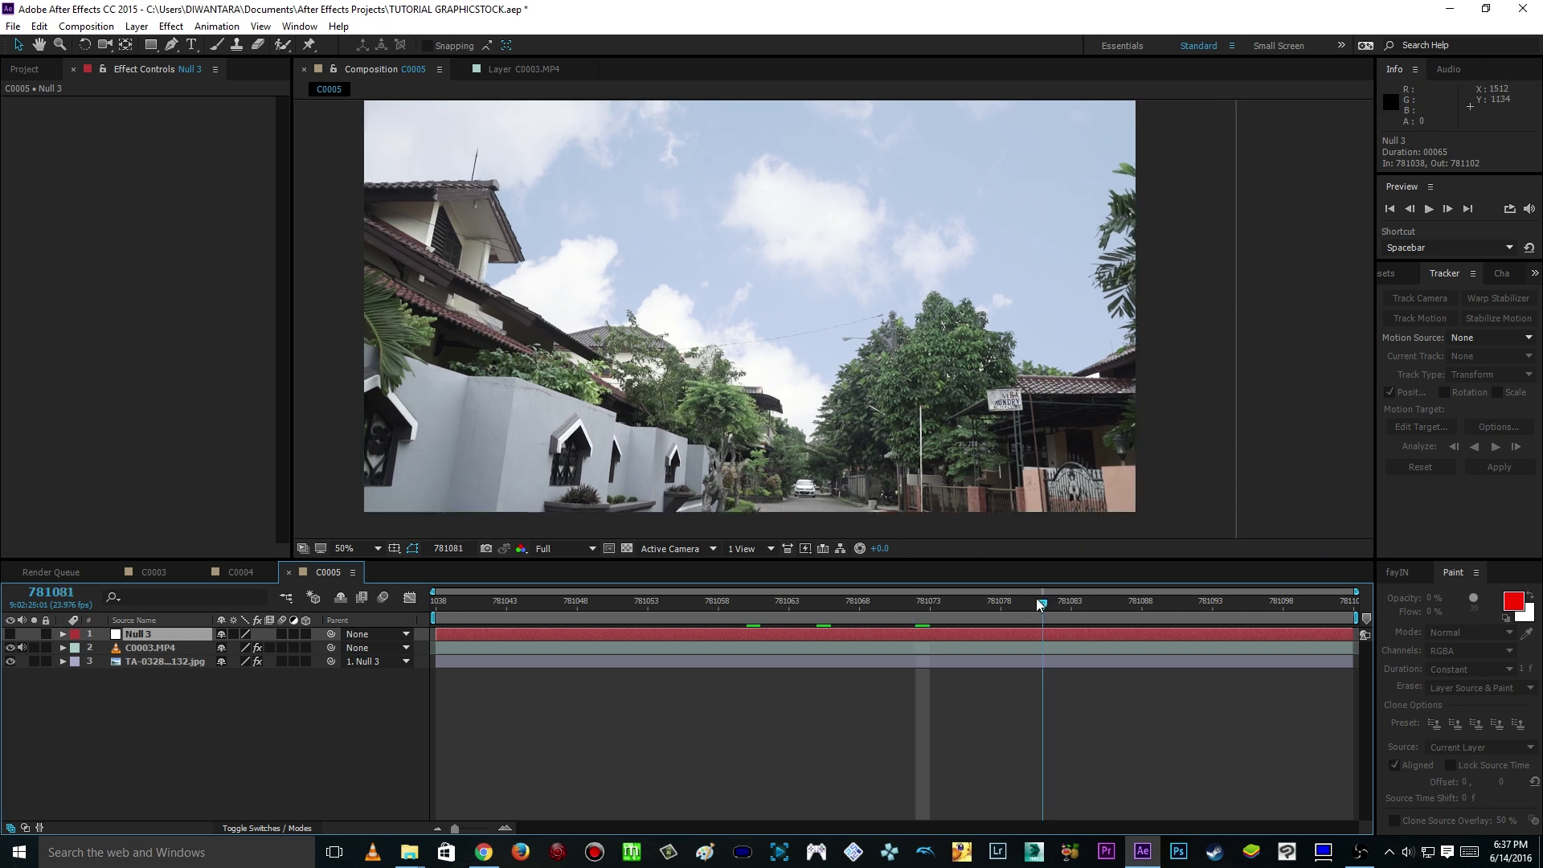
{"action": "left_click_drag", "start_coordinate": [1045, 603], "coordinate": [684, 652]}
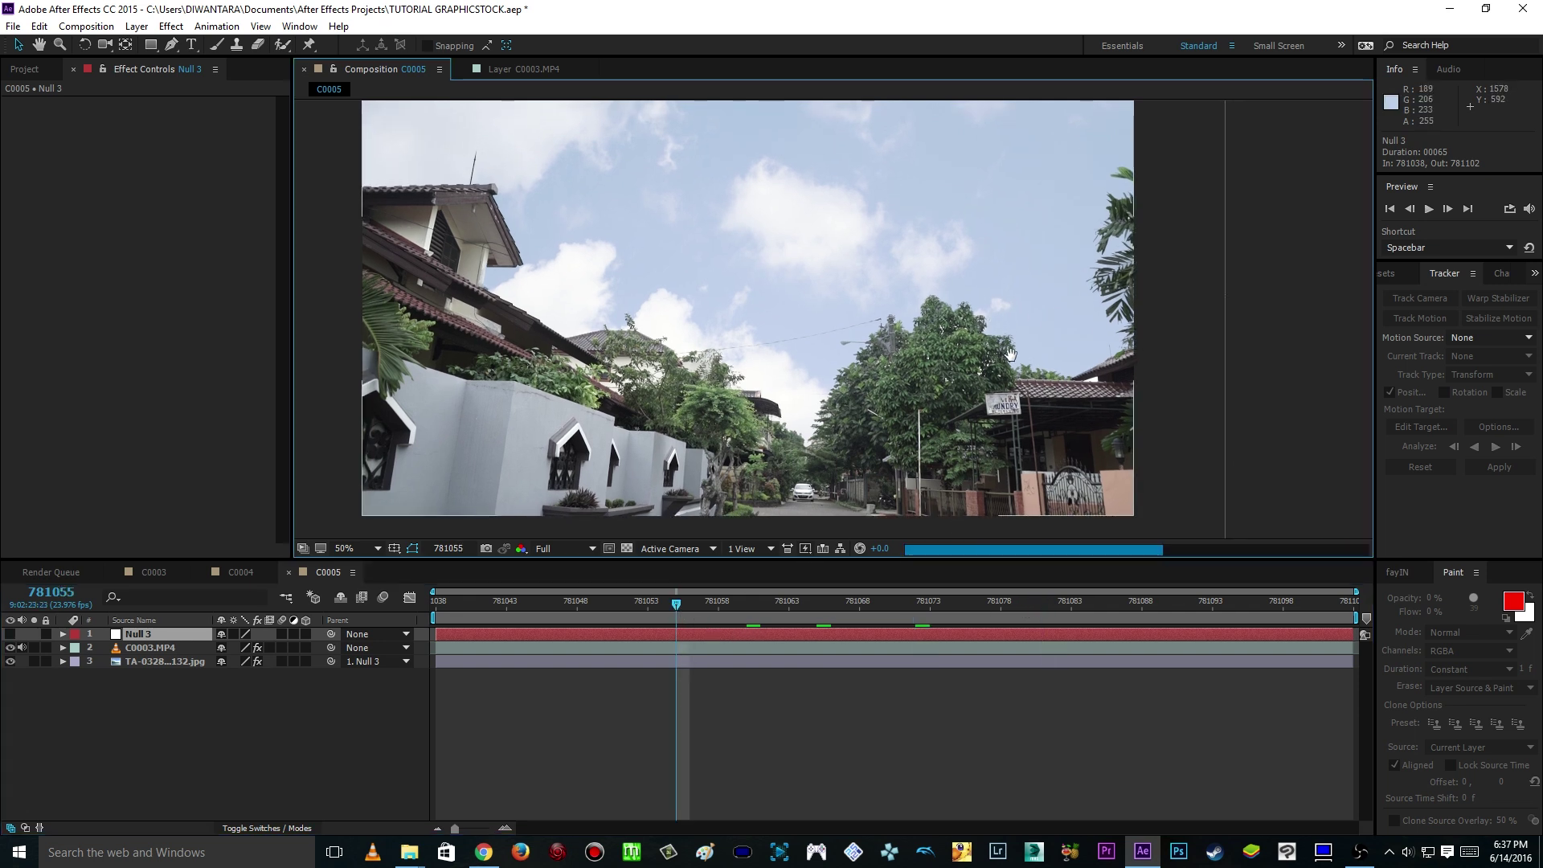
{"action": "left_click_drag", "start_coordinate": [369, 518], "coordinate": [383, 548]}
{"action": "left_click", "coordinate": [378, 548]}
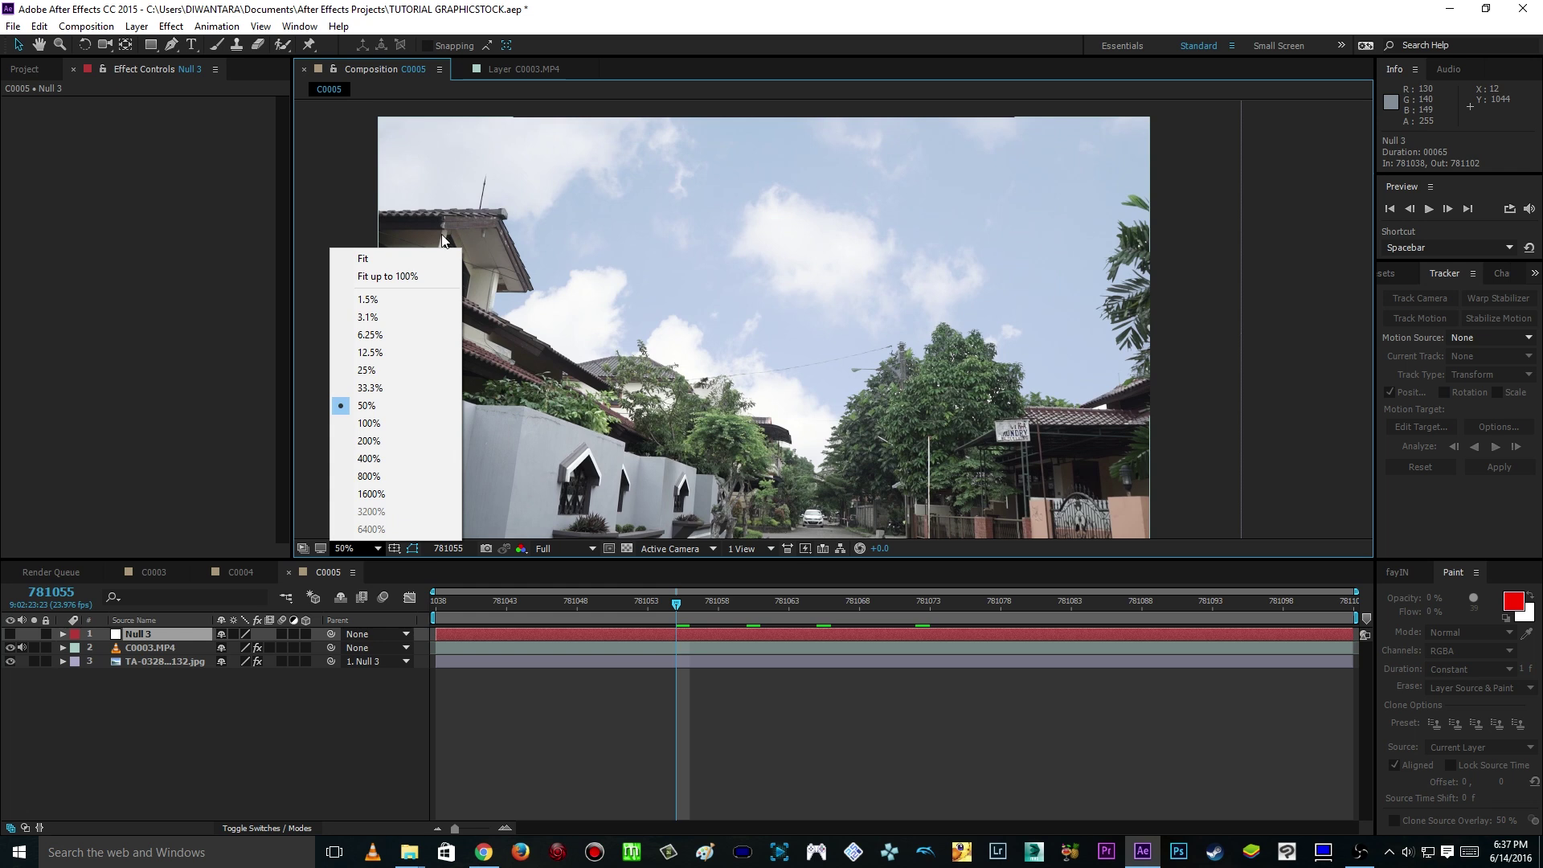
{"action": "left_click", "coordinate": [406, 273]}
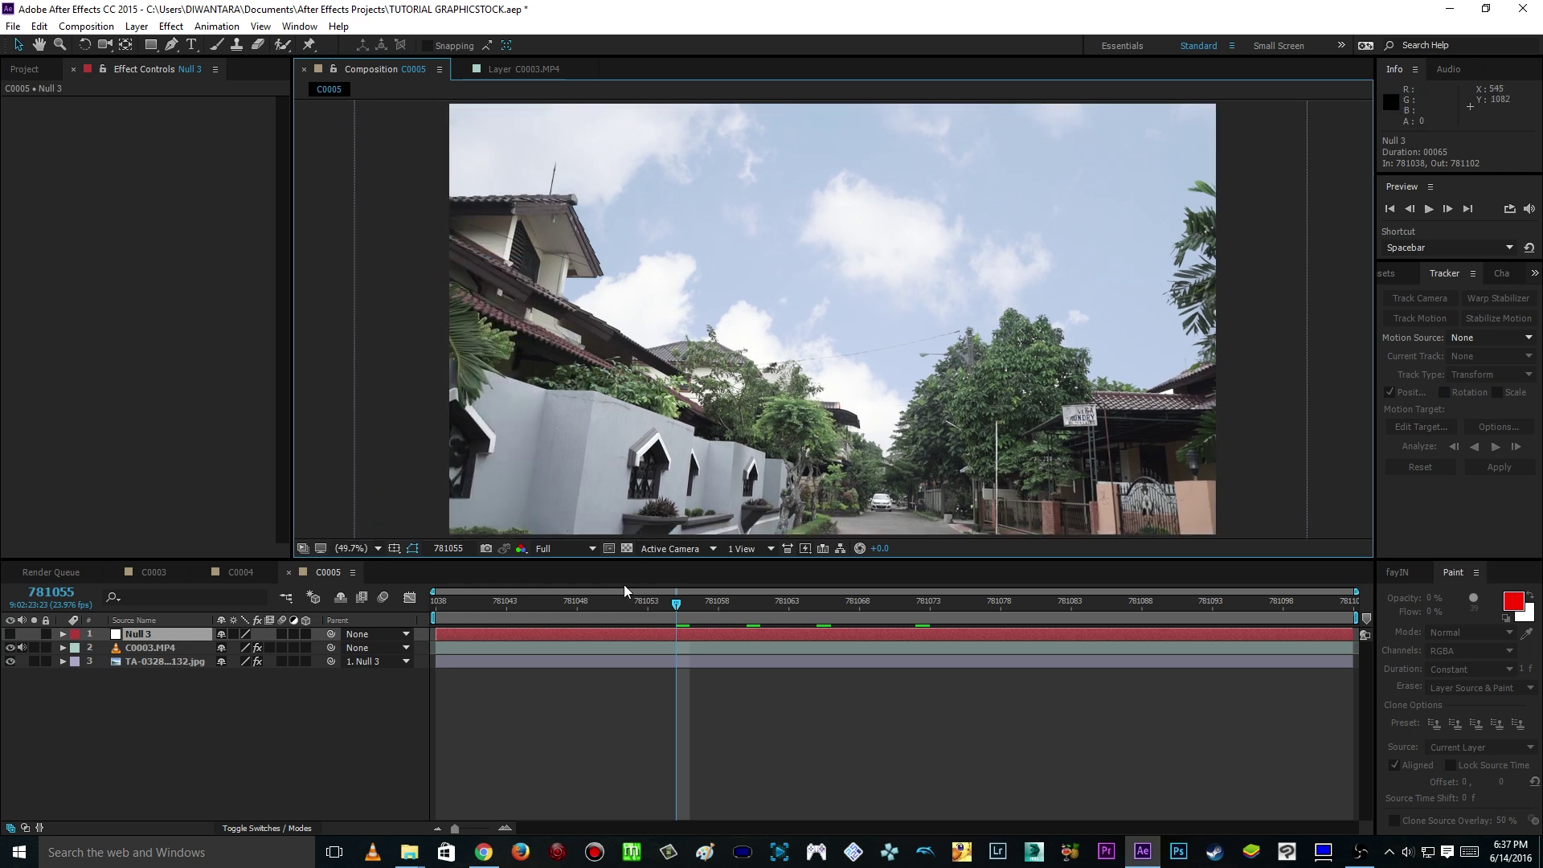